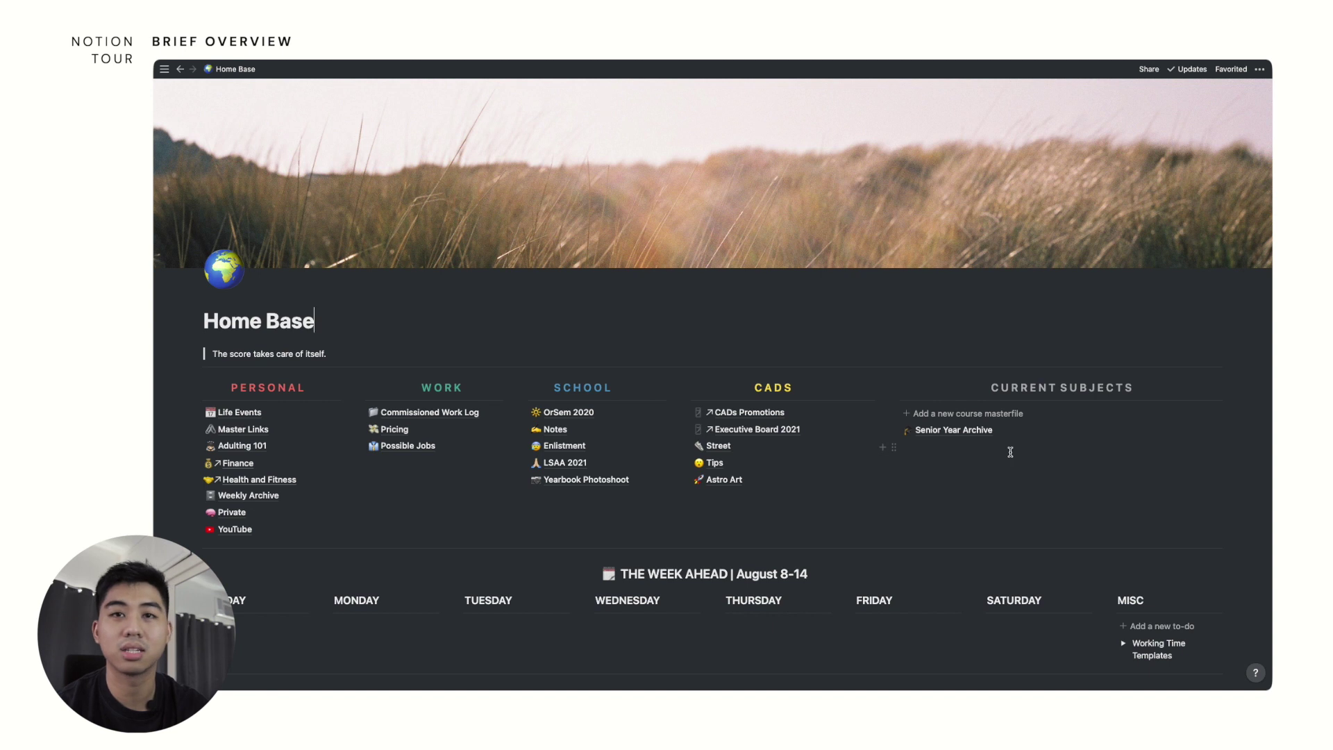
click(973, 450)
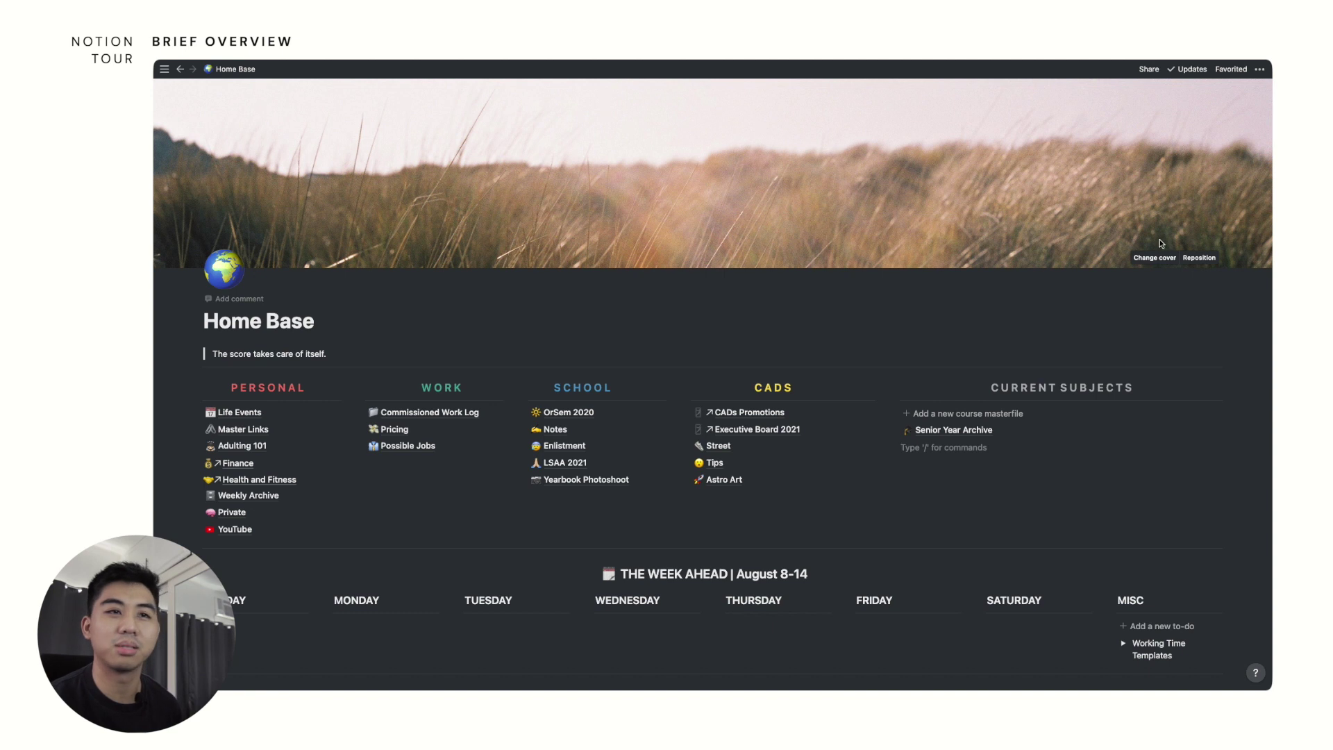
scroll(353, 312, down, 1)
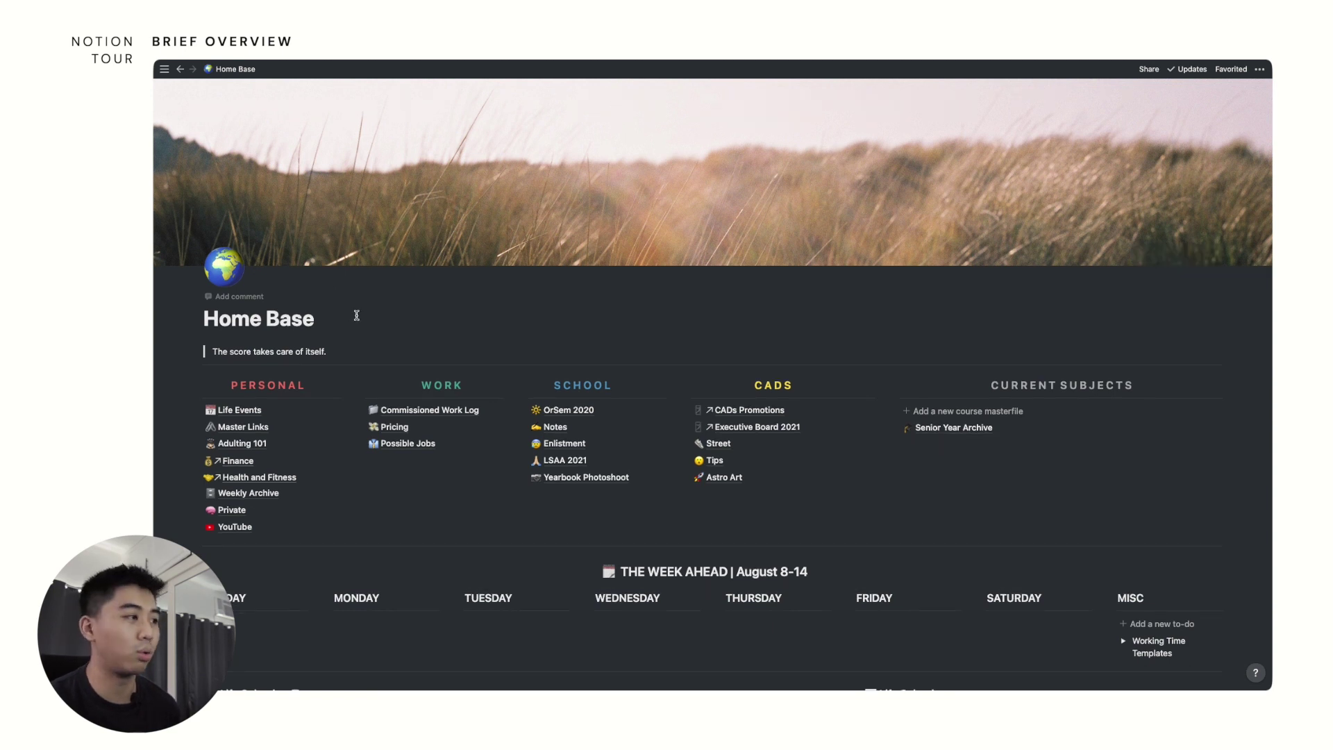
scroll(356, 321, down, 2)
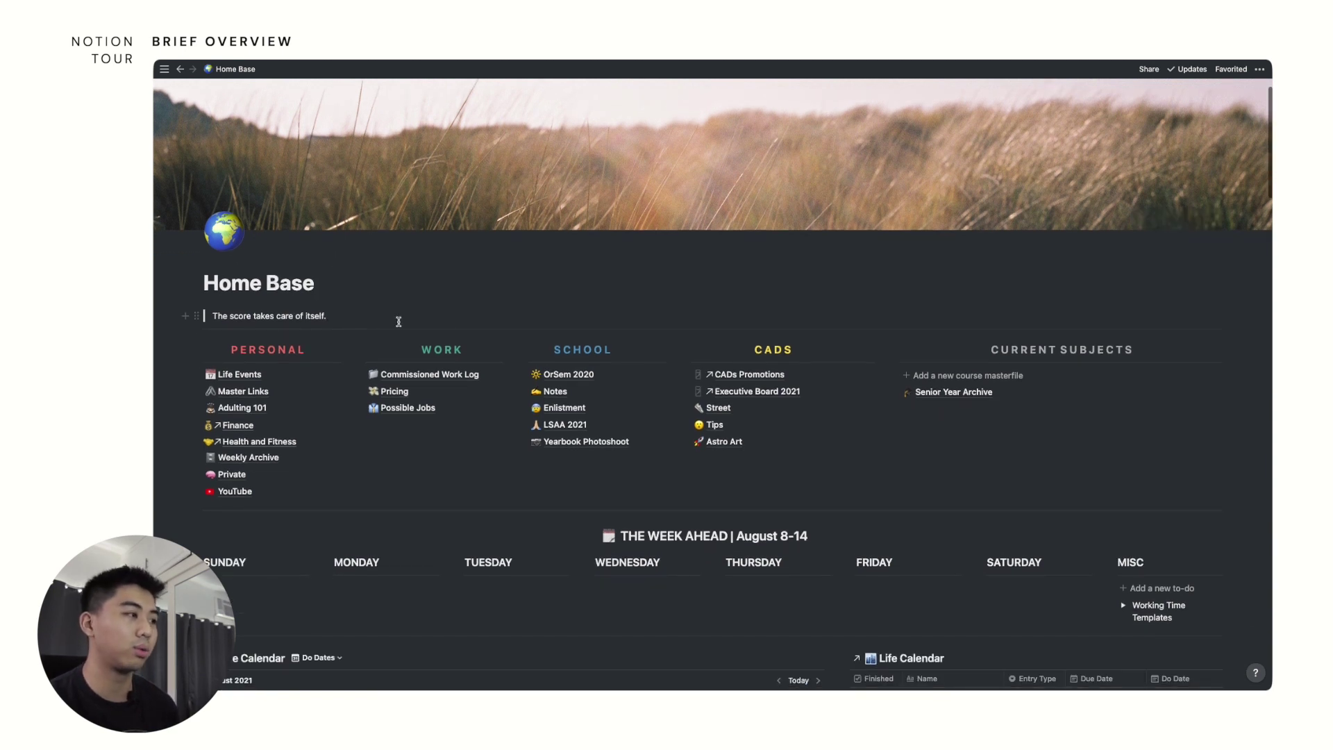
scroll(447, 331, down, 1)
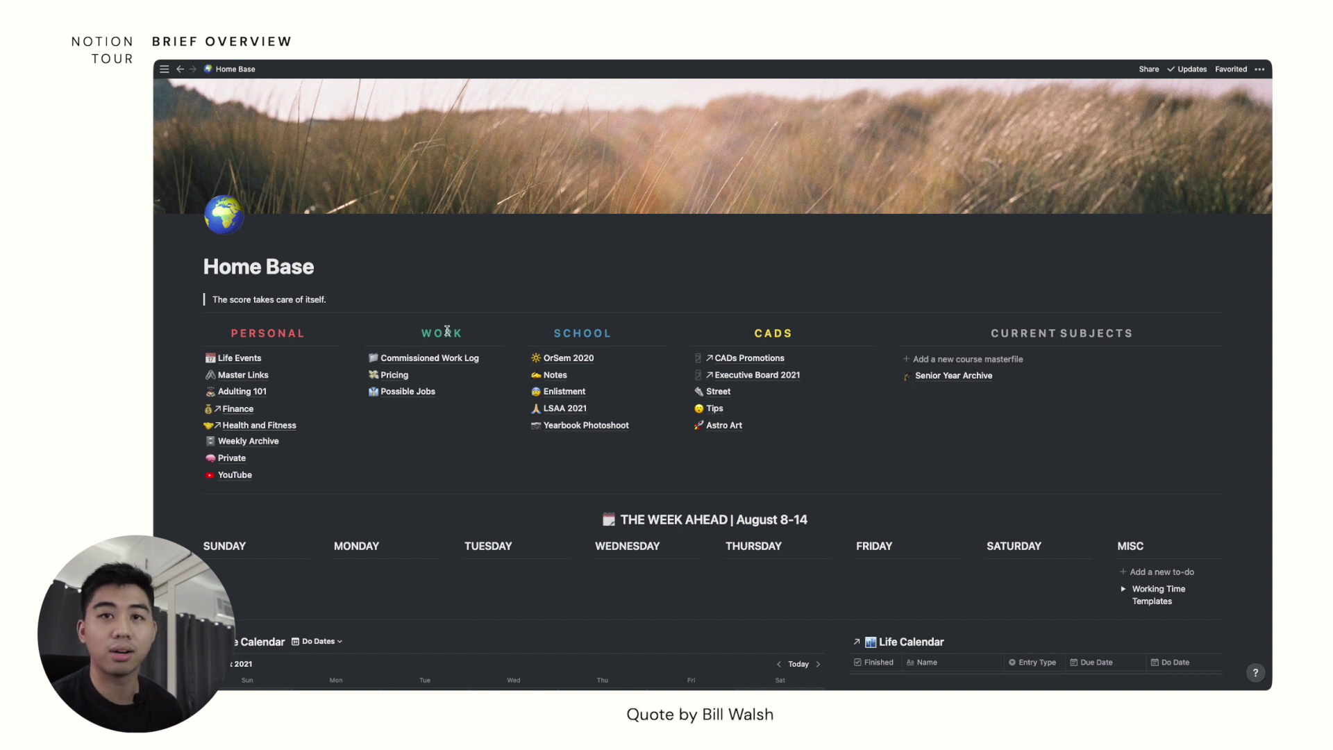
scroll(398, 302, down, 1)
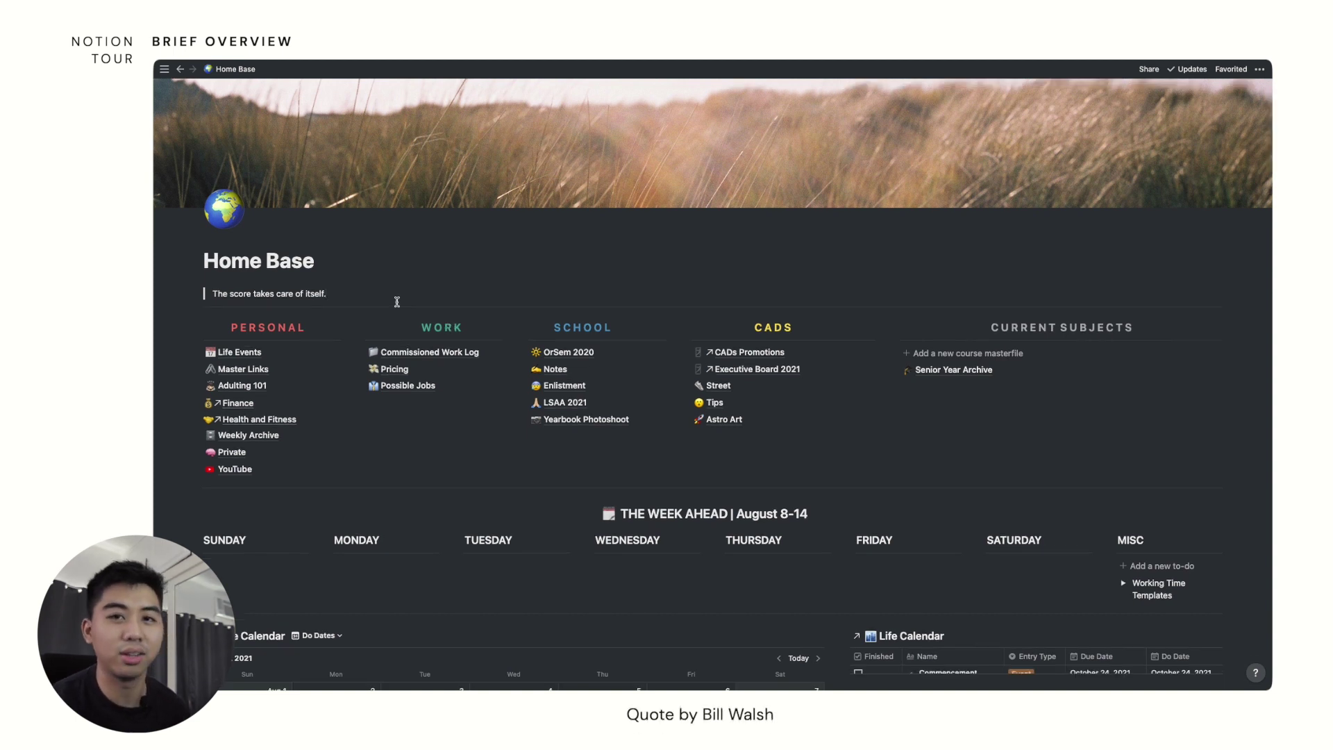
scroll(397, 302, down, 3)
right_click(750, 351)
key(Escape)
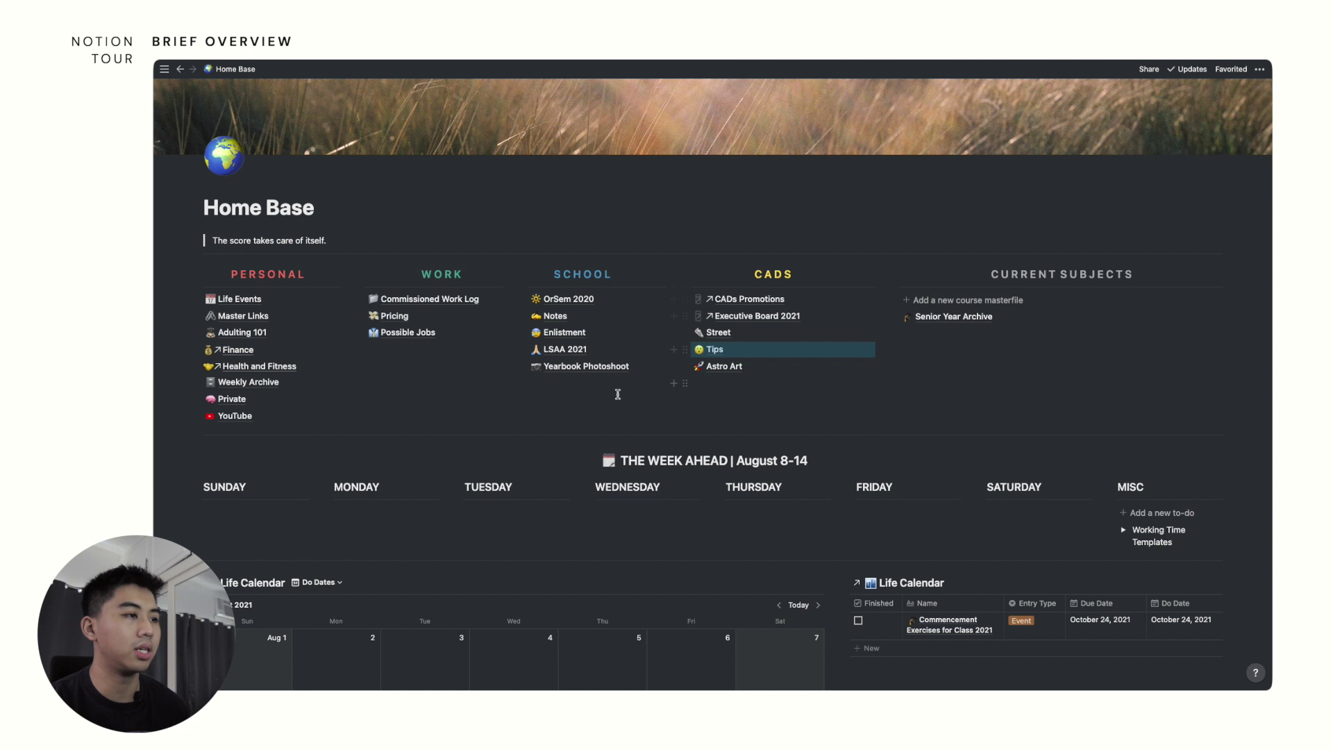
click(595, 408)
scroll(595, 408, down, 1)
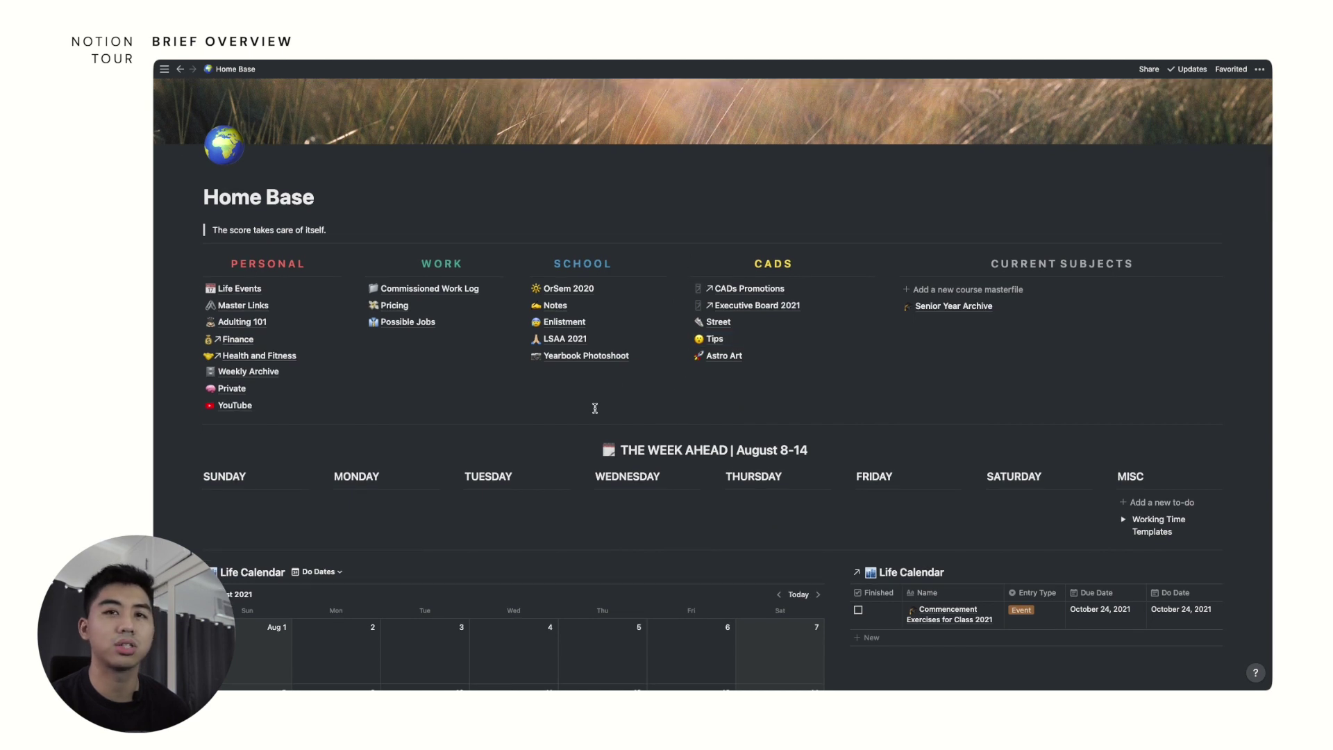
scroll(595, 408, up, 1)
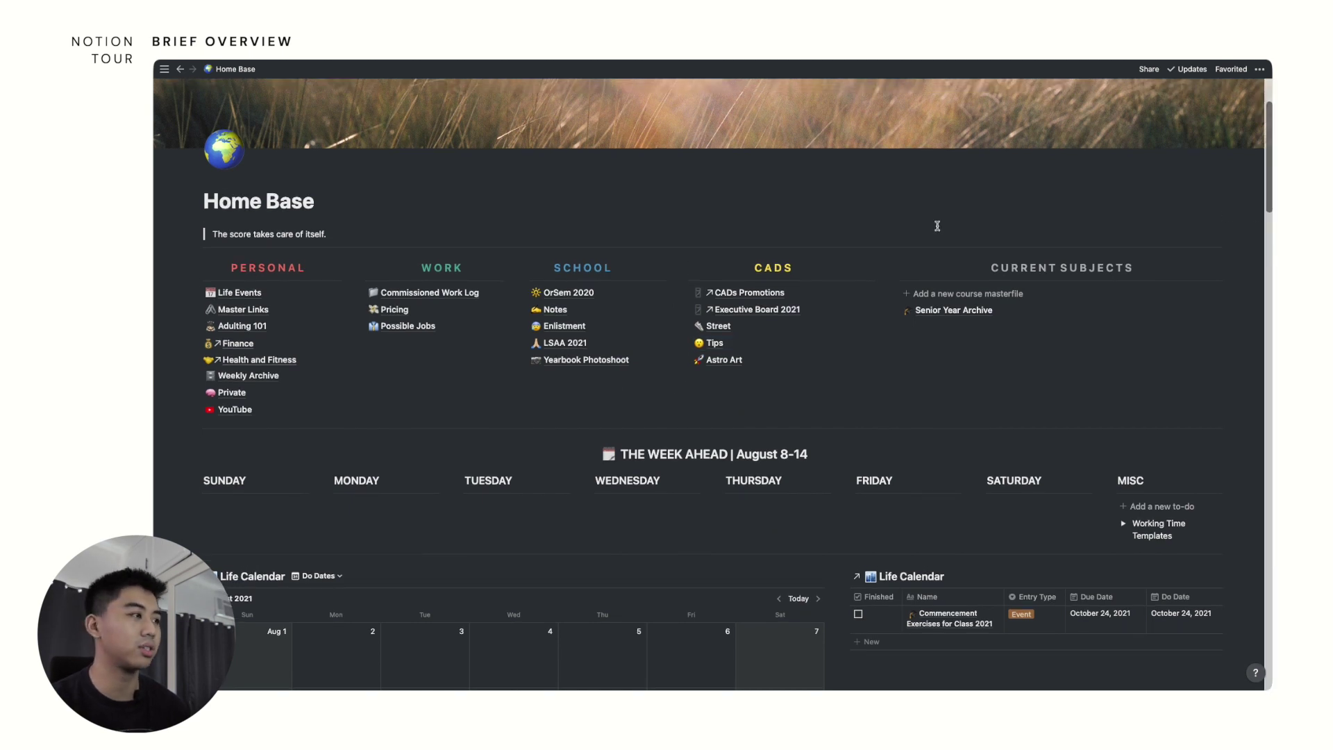
drag(194, 221, 1233, 406)
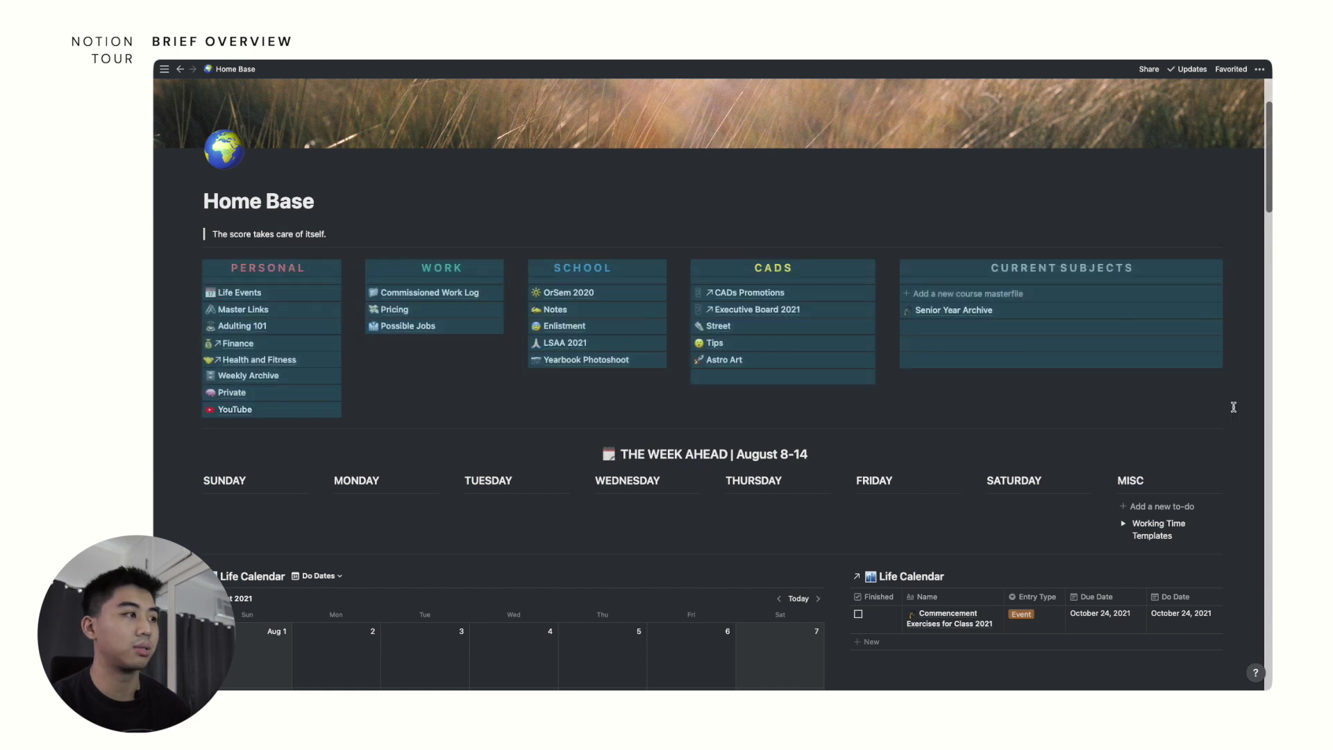
click(1006, 360)
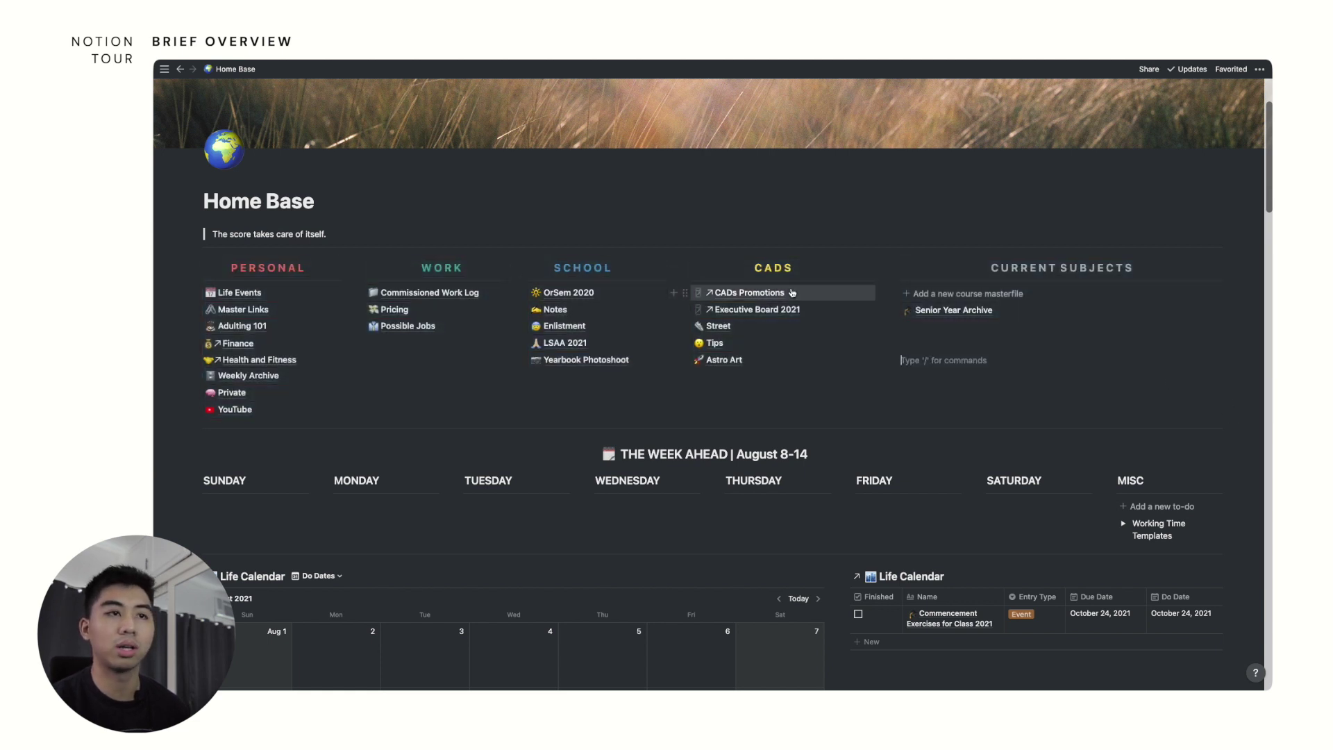
scroll(967, 311, down, 5)
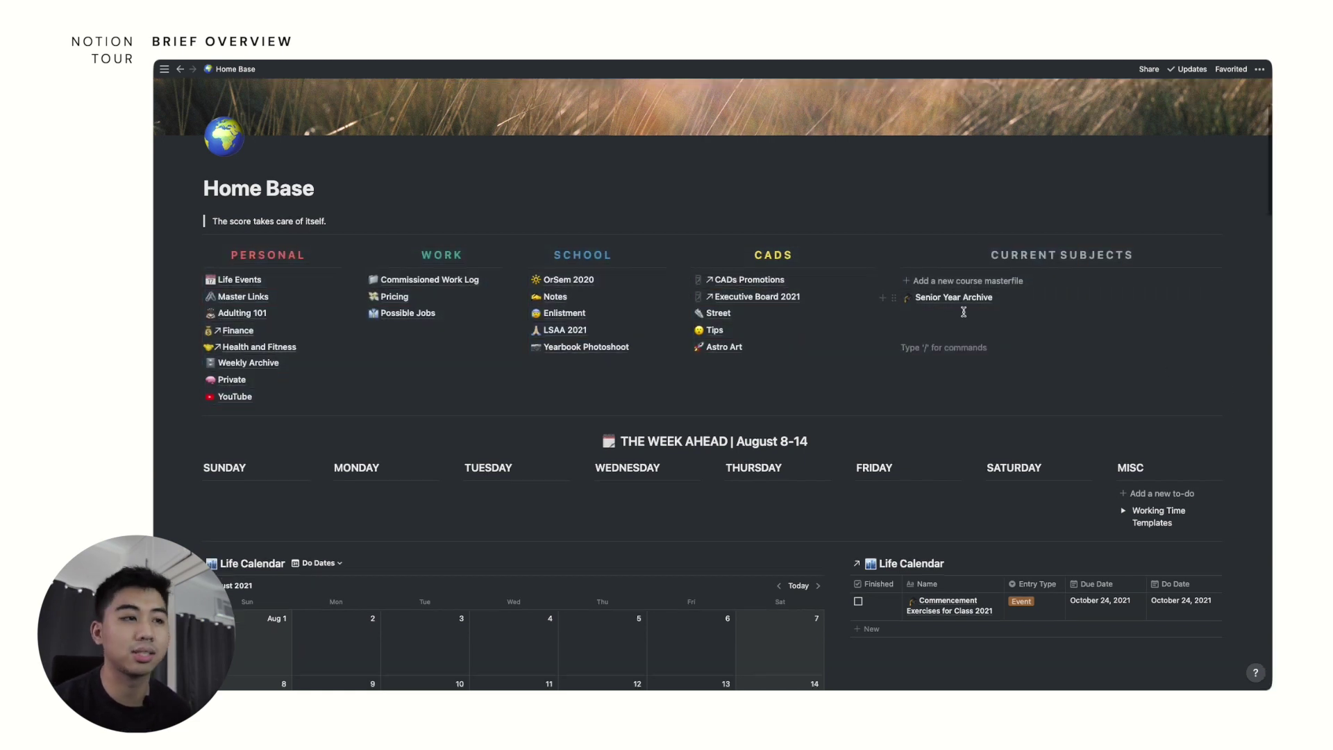
Replace '8-14' with '22-28' in The Week Ahead heading, then look over the calendars below.
scroll(964, 312, up, 1)
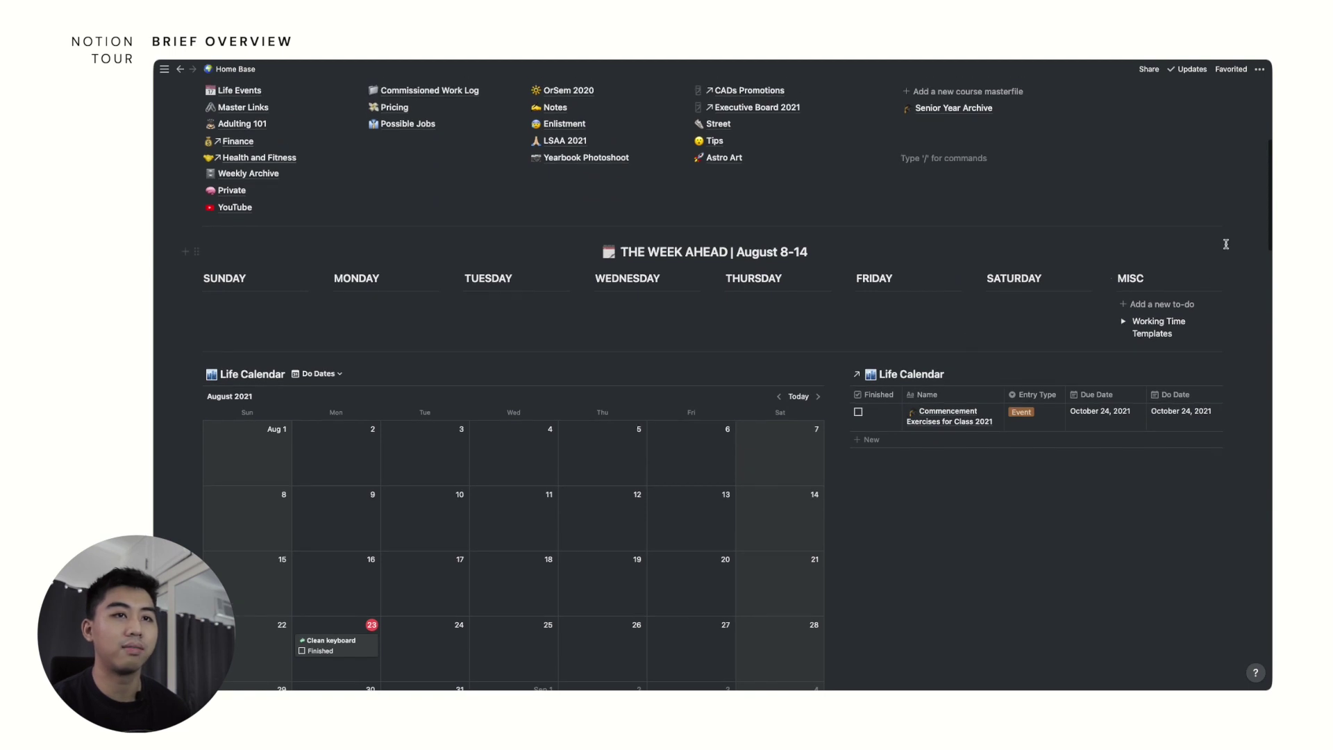
mouse_move(1226, 243)
mouse_down()
mouse_move(221, 343)
mouse_move(208, 327)
mouse_move(757, 250)
mouse_move(1250, 248)
mouse_up()
scroll(1250, 248, down, 1)
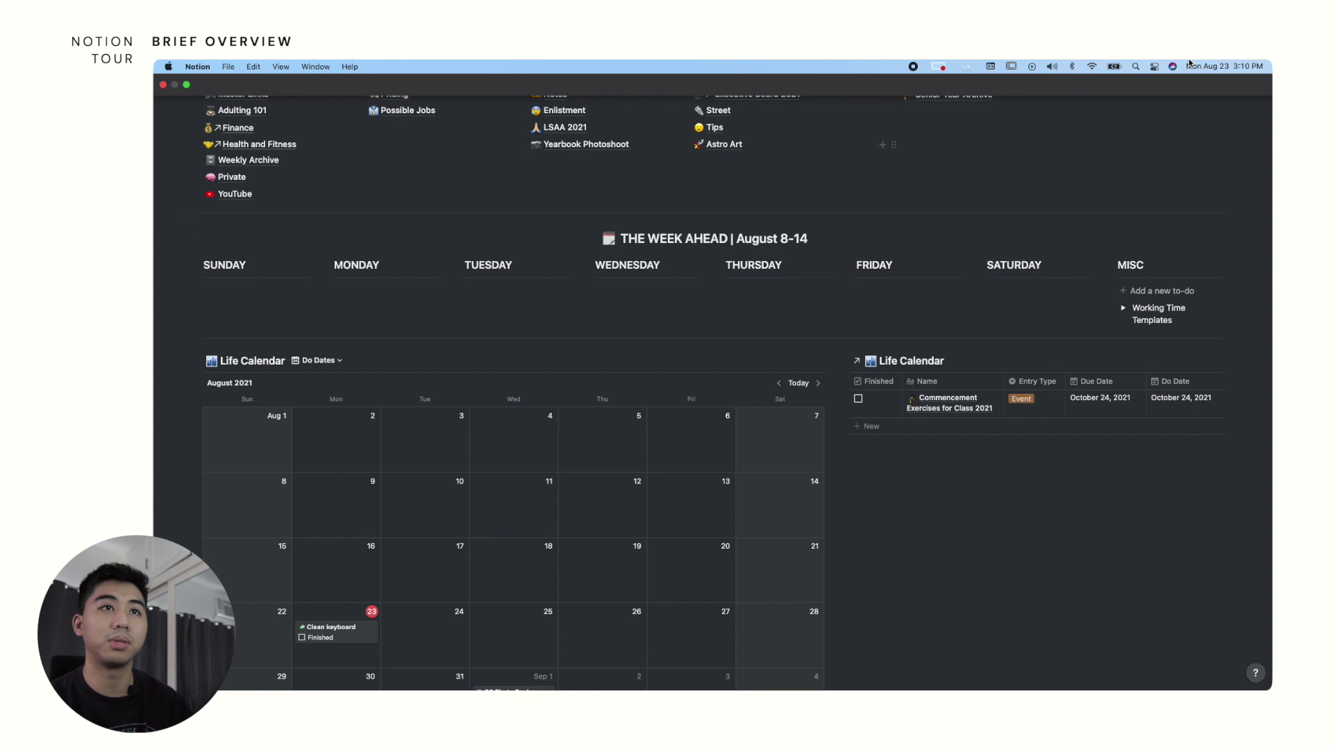
key(BackSpace)
key(BackSpace)
key(BackSpace)
key(BackSpace)
text(22-28)
scroll(1249, 210, down, 5)
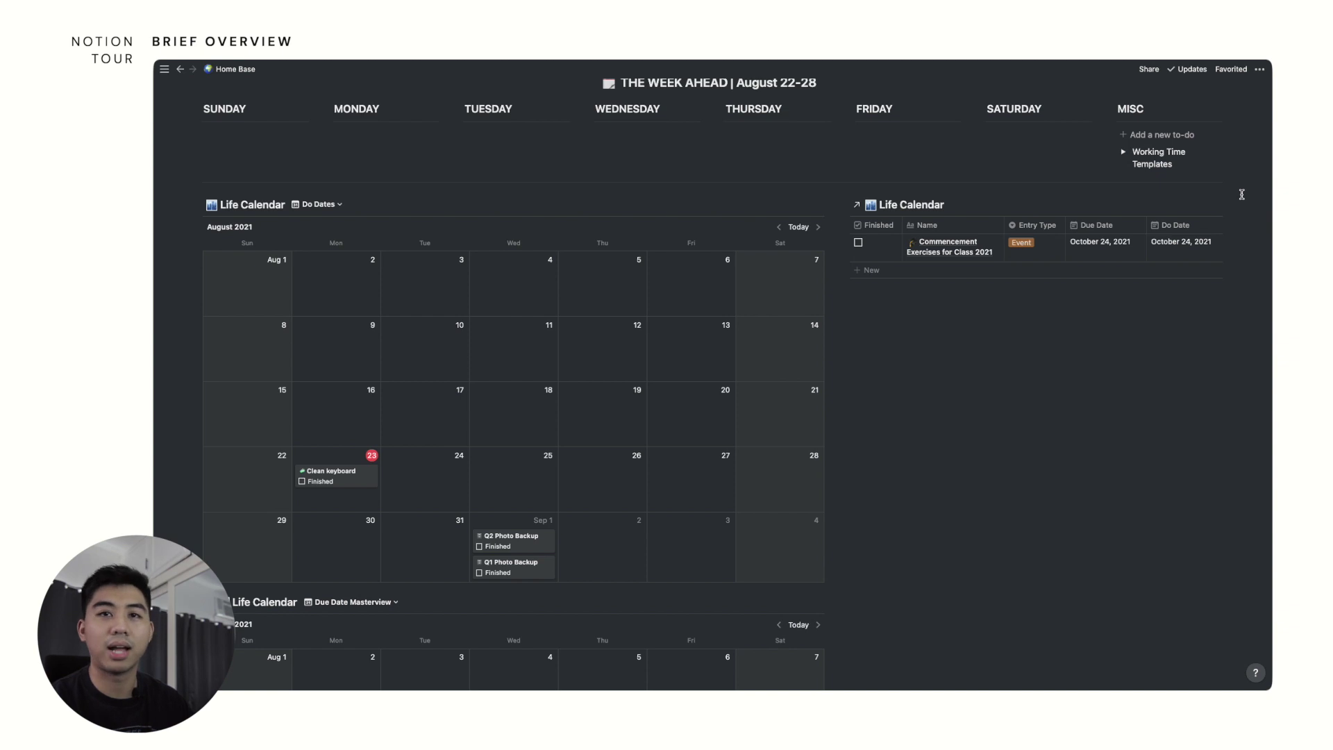
scroll(1242, 195, down, 12)
scroll(817, 472, up, 16)
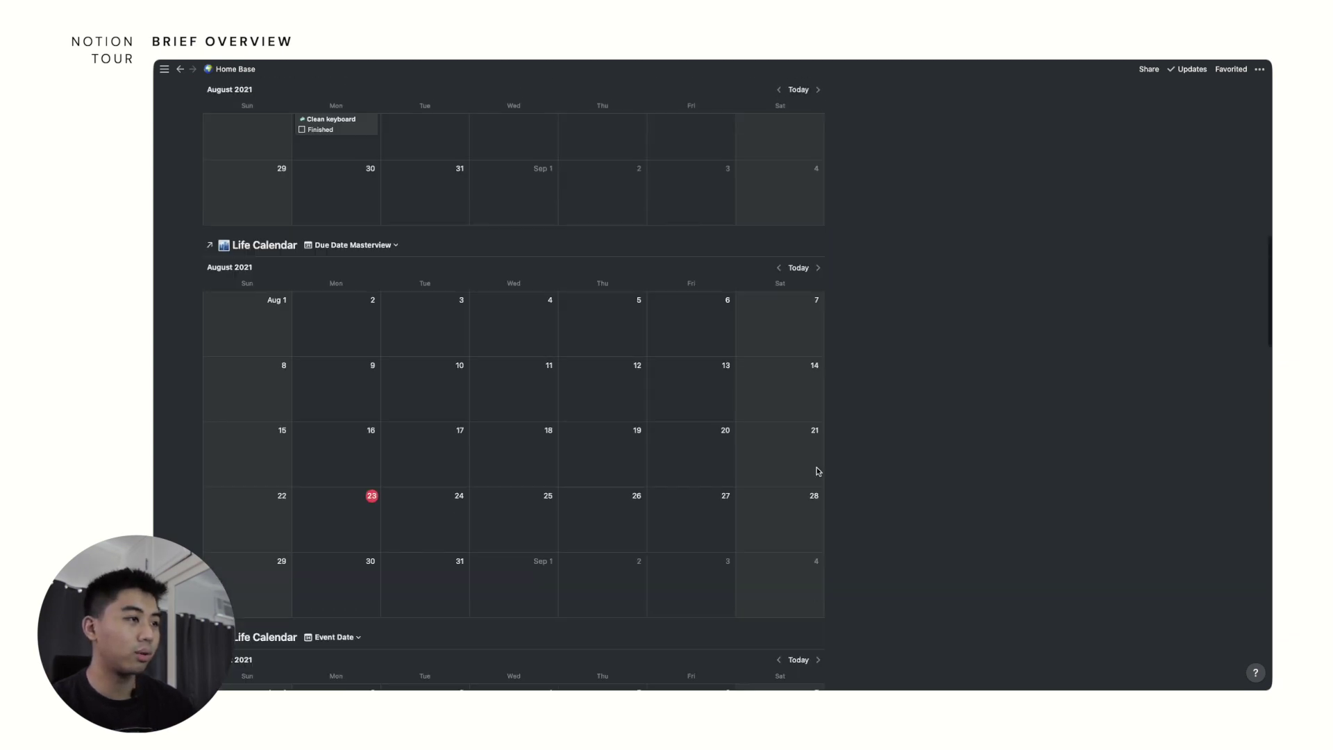
scroll(817, 472, down, 20)
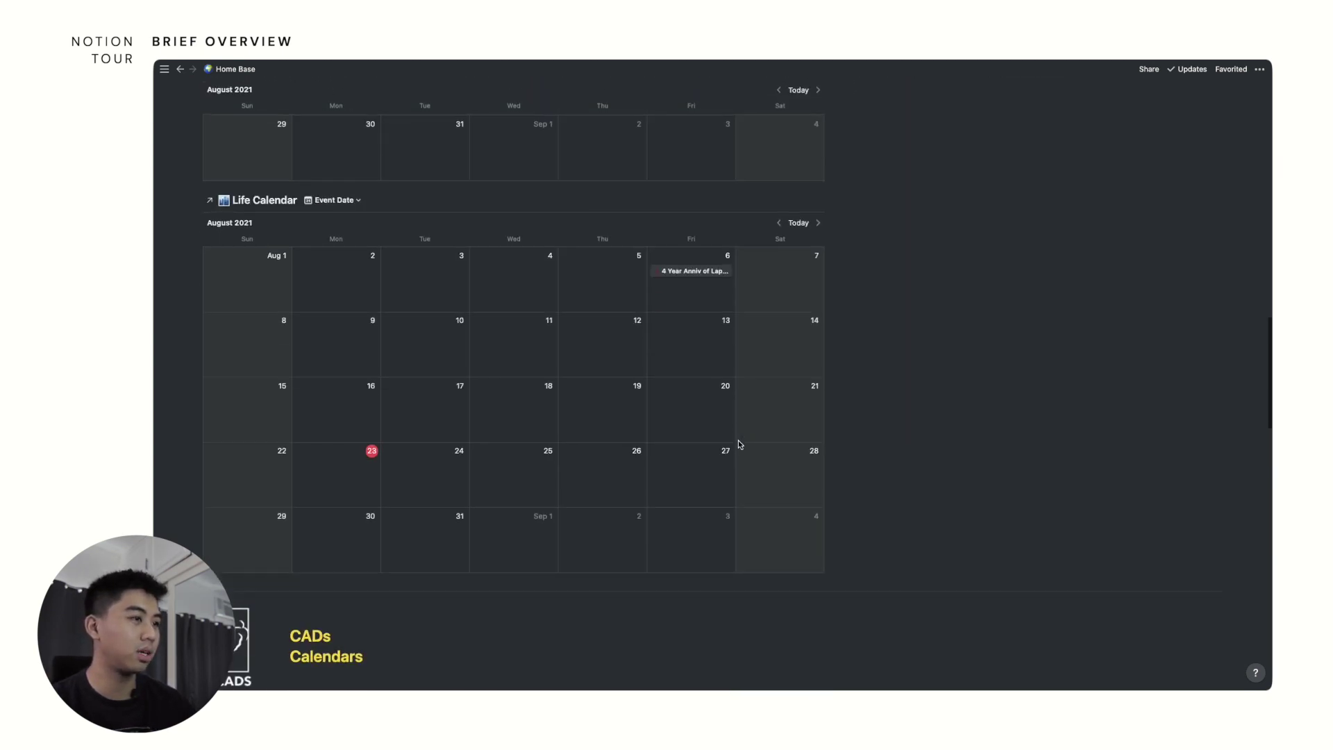
scroll(829, 469, up, 15)
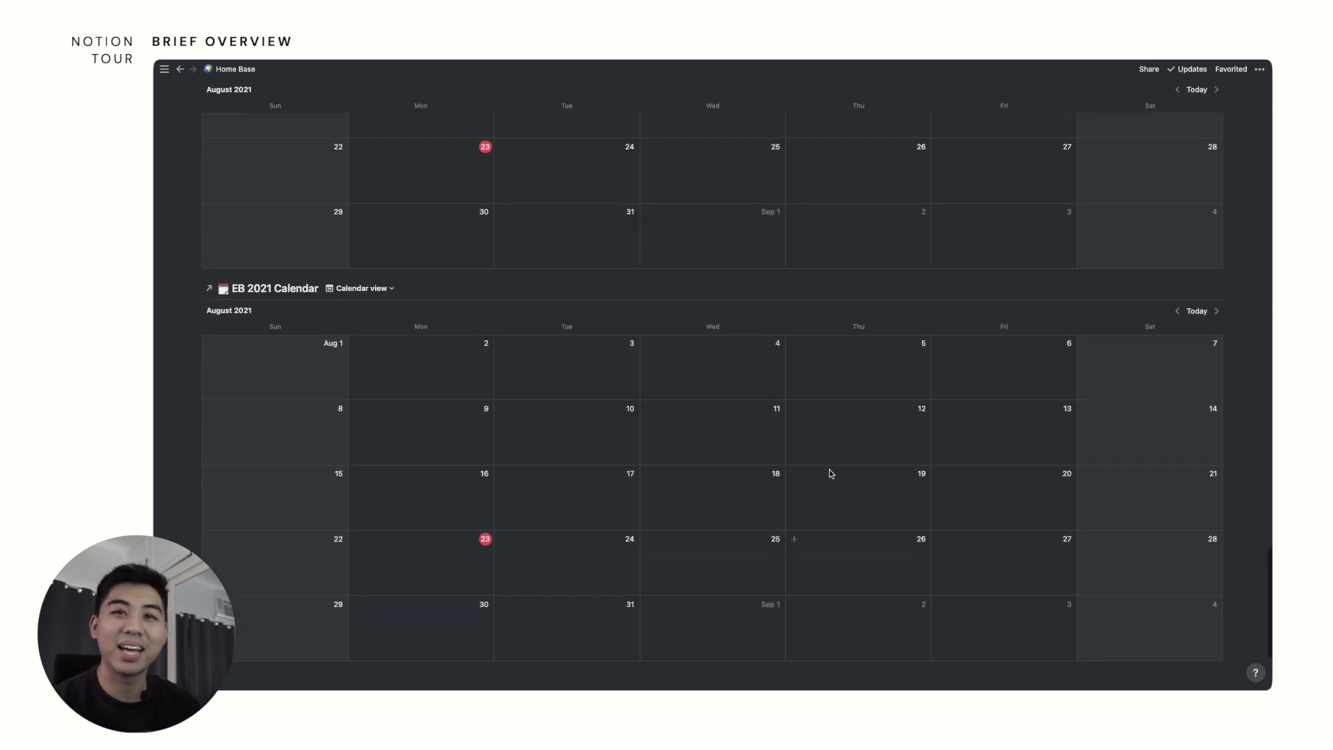
scroll(829, 470, up, 15)
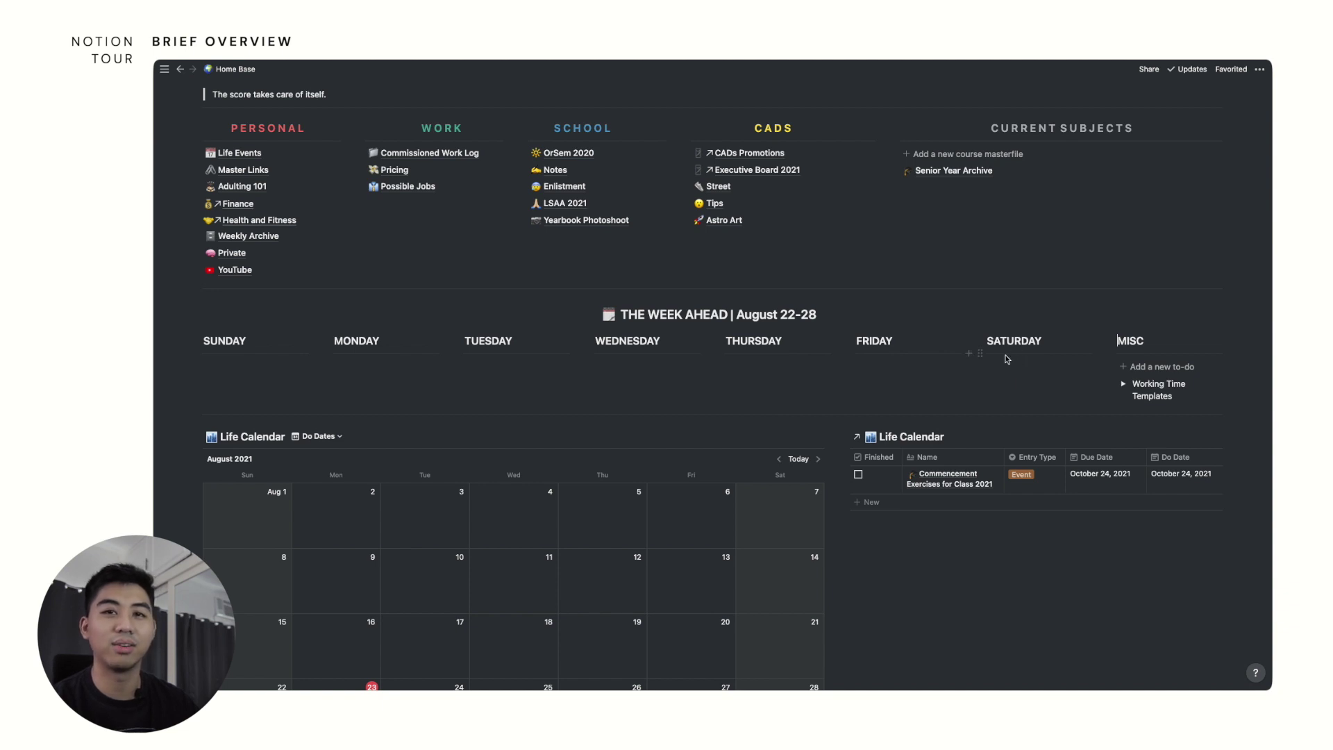
scroll(1007, 359, down, 10)
scroll(978, 362, up, 15)
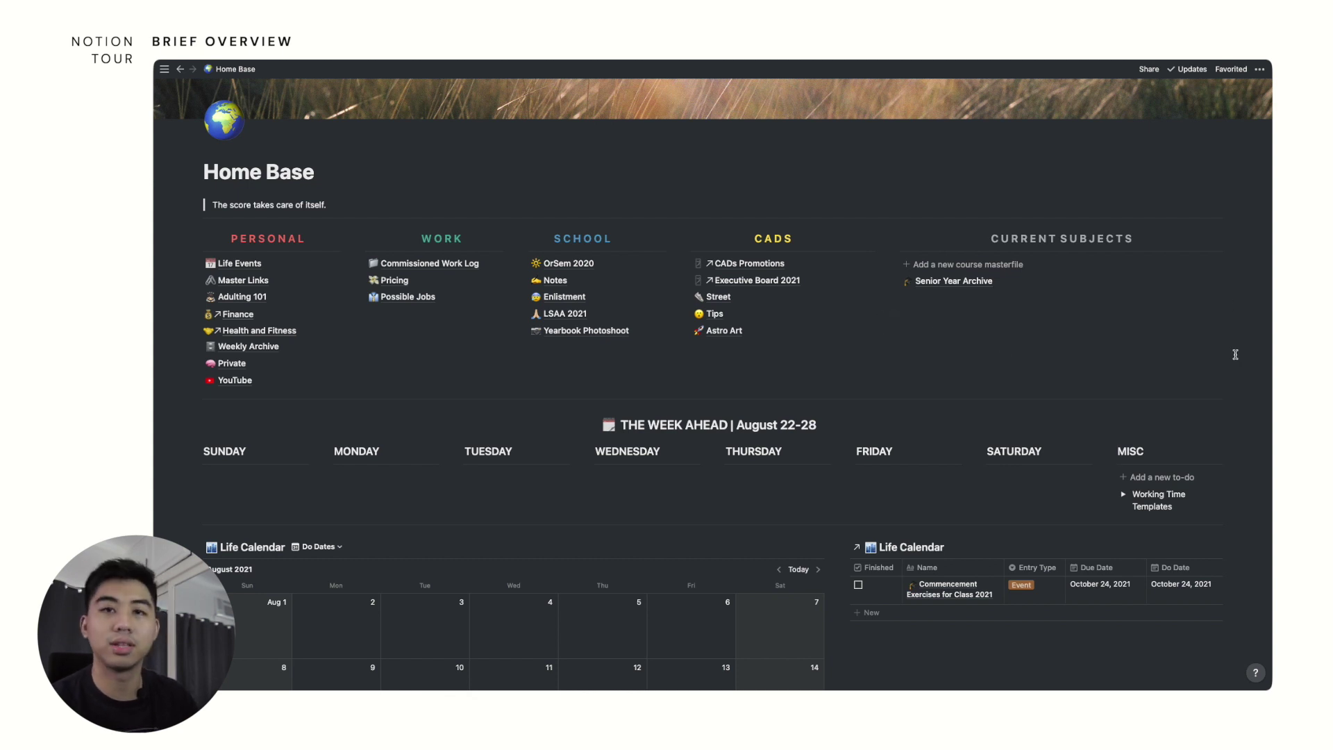
mouse_move(1235, 355)
mouse_down()
mouse_move(157, 335)
mouse_move(179, 229)
mouse_move(1270, 415)
mouse_move(1251, 371)
mouse_up()
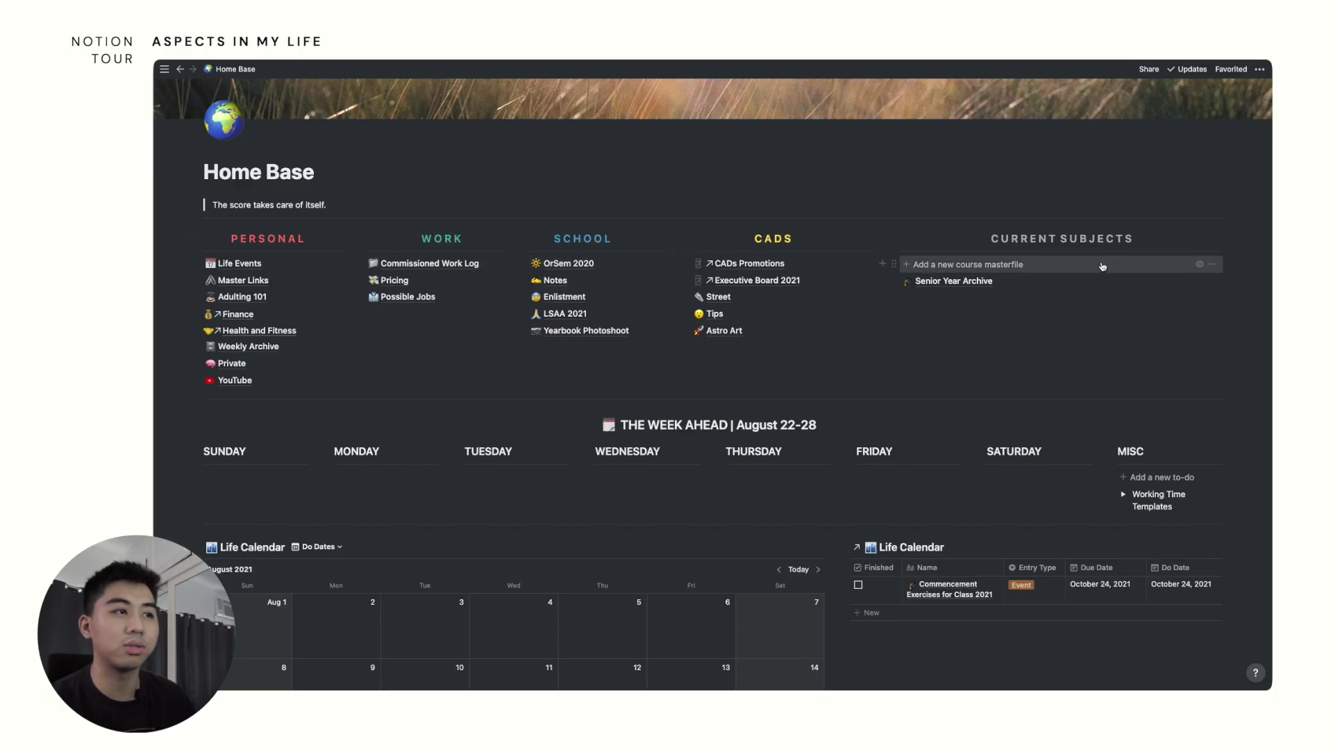
click(992, 333)
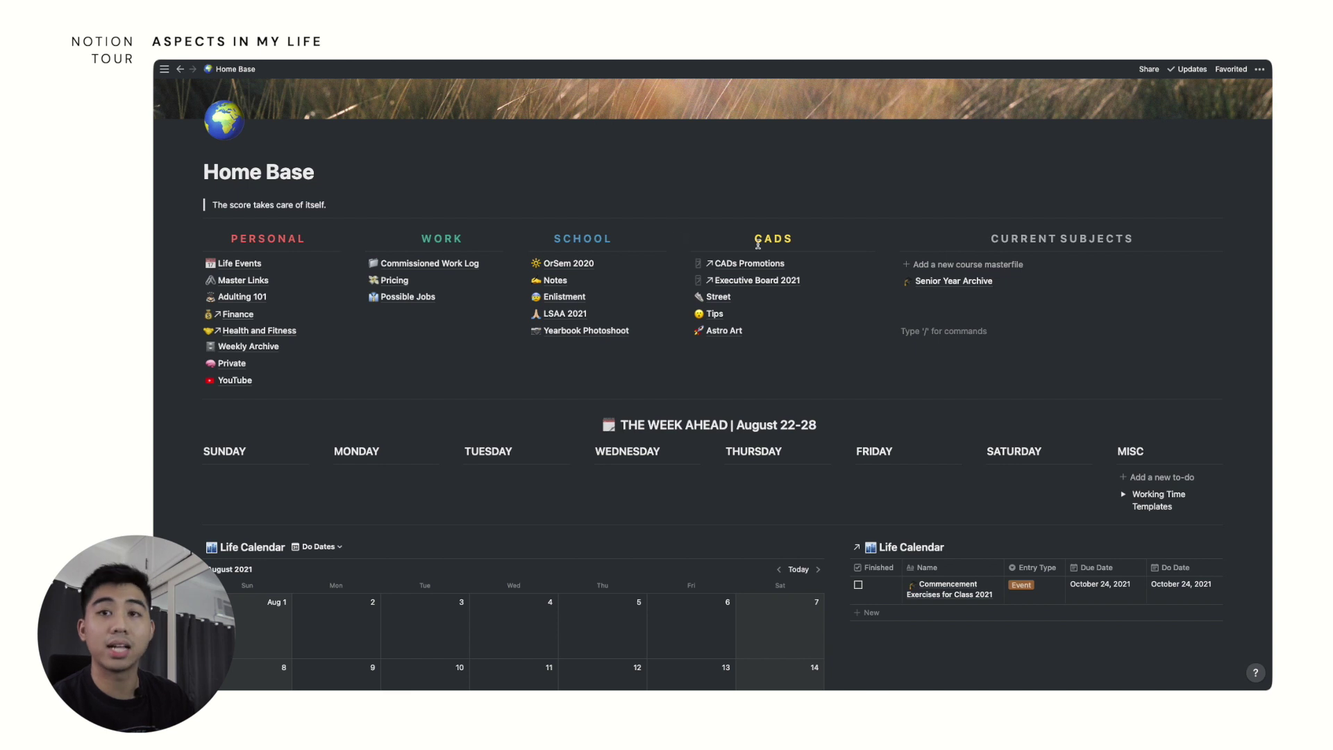
mouse_move(995, 241)
mouse_down()
mouse_move(1138, 239)
mouse_move(986, 239)
mouse_up()
click(1138, 239)
click(944, 314)
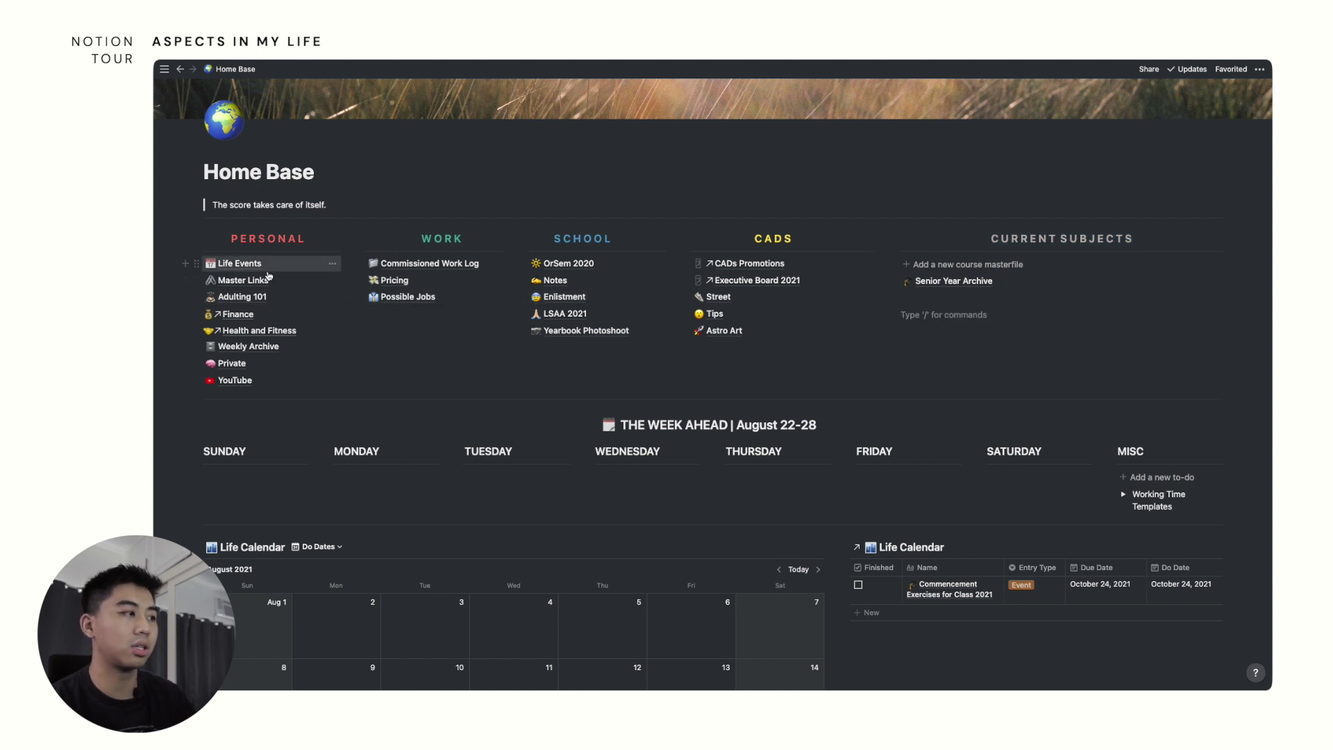
scroll(399, 333, down, 1)
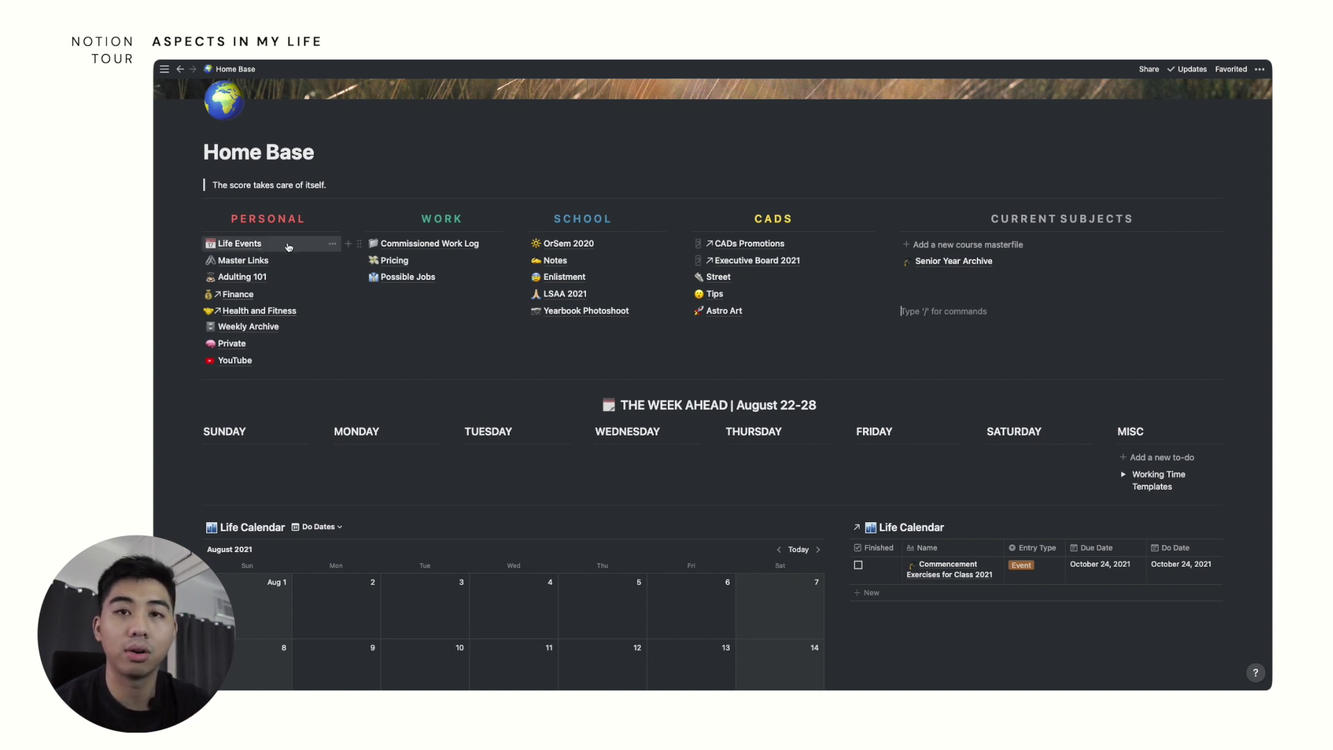
scroll(264, 267, up, 3)
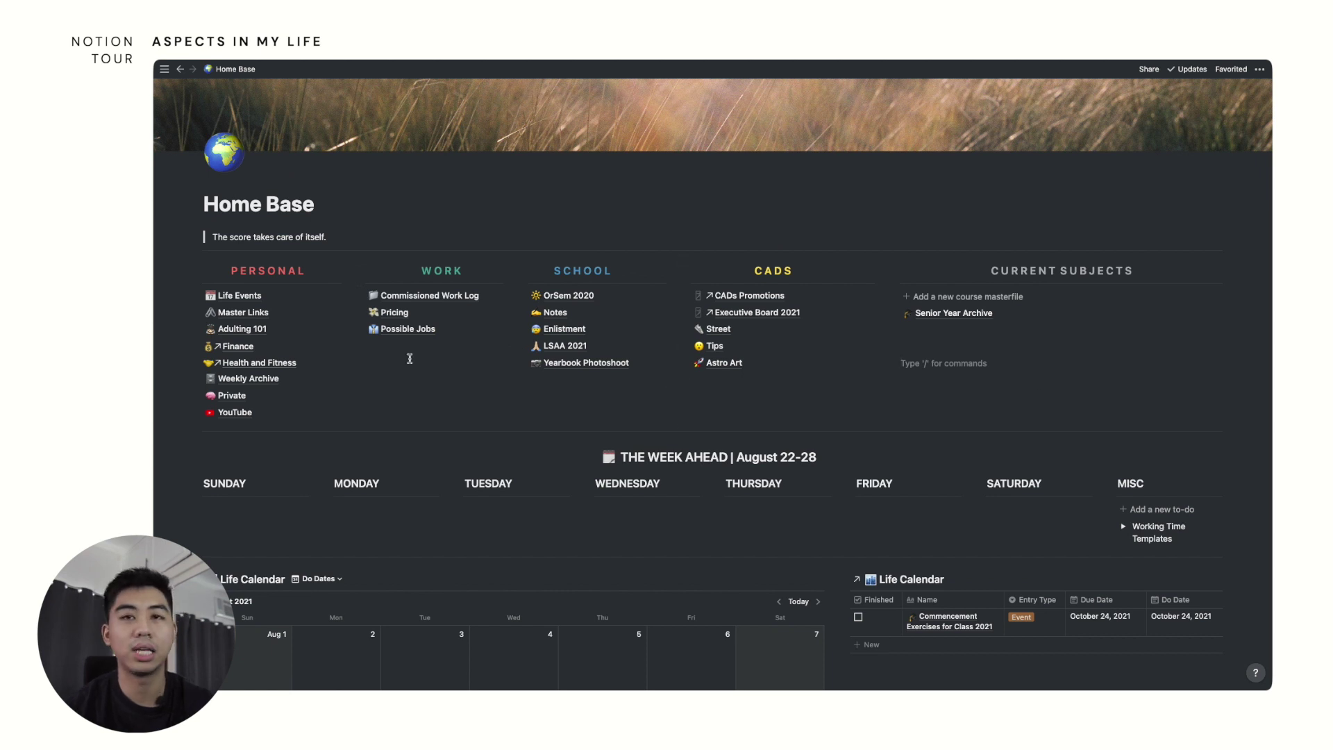
scroll(410, 358, down, 1)
drag(229, 250, 310, 253)
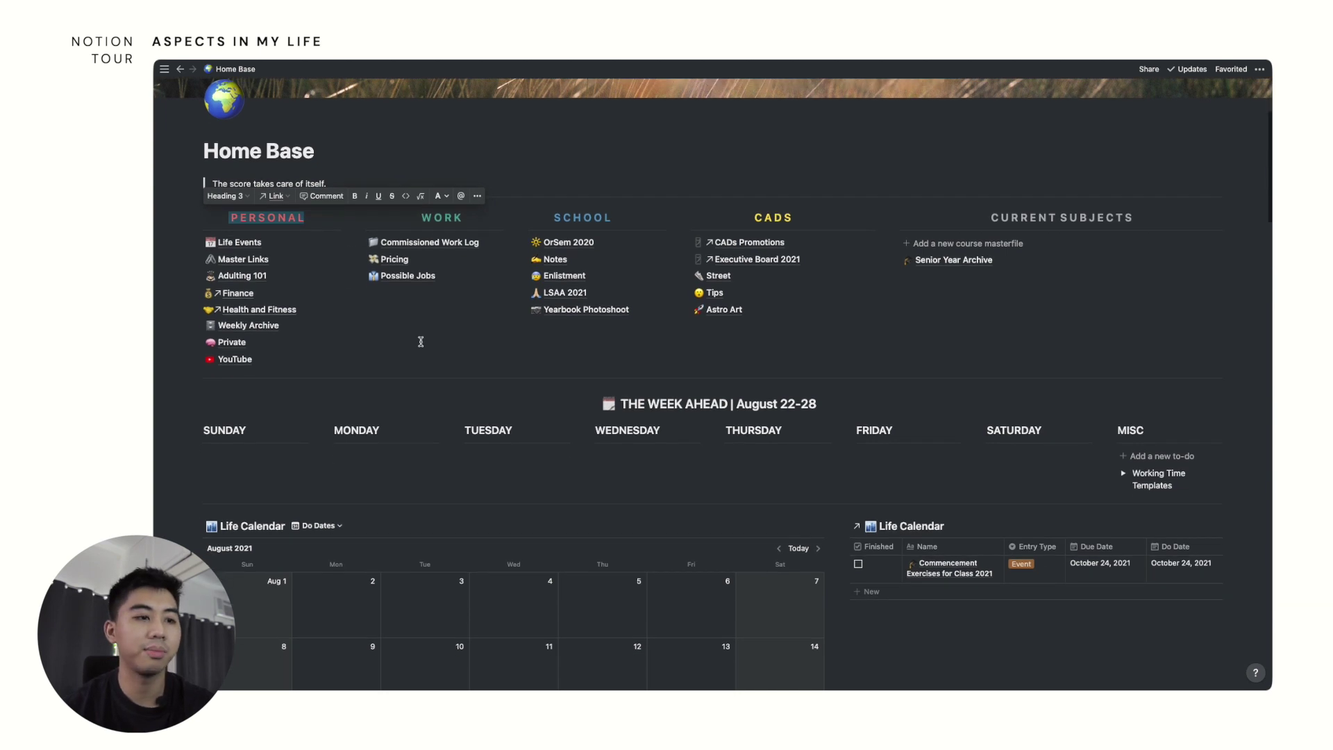
scroll(421, 342, down, 2)
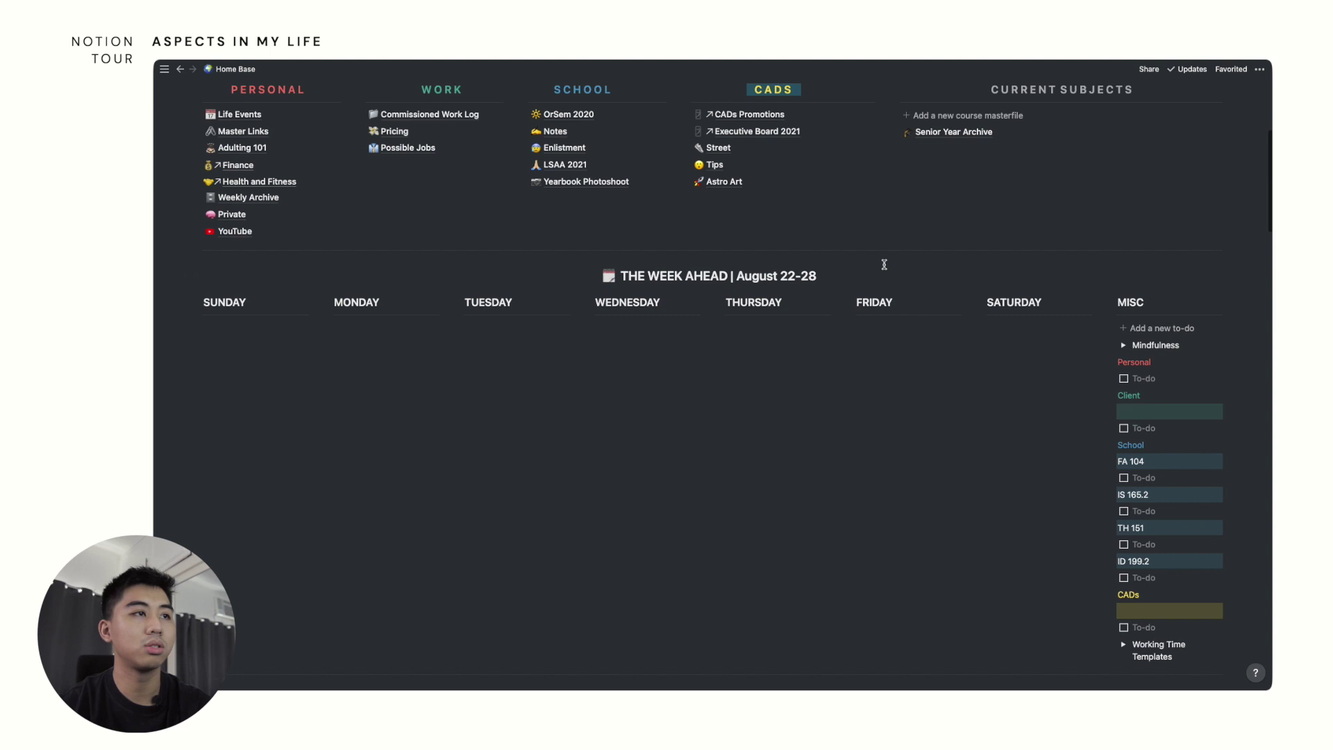
Insert a new categorized to-do list into MISC using the 'Add a new to-do' template button.
scroll(895, 257, down, 3)
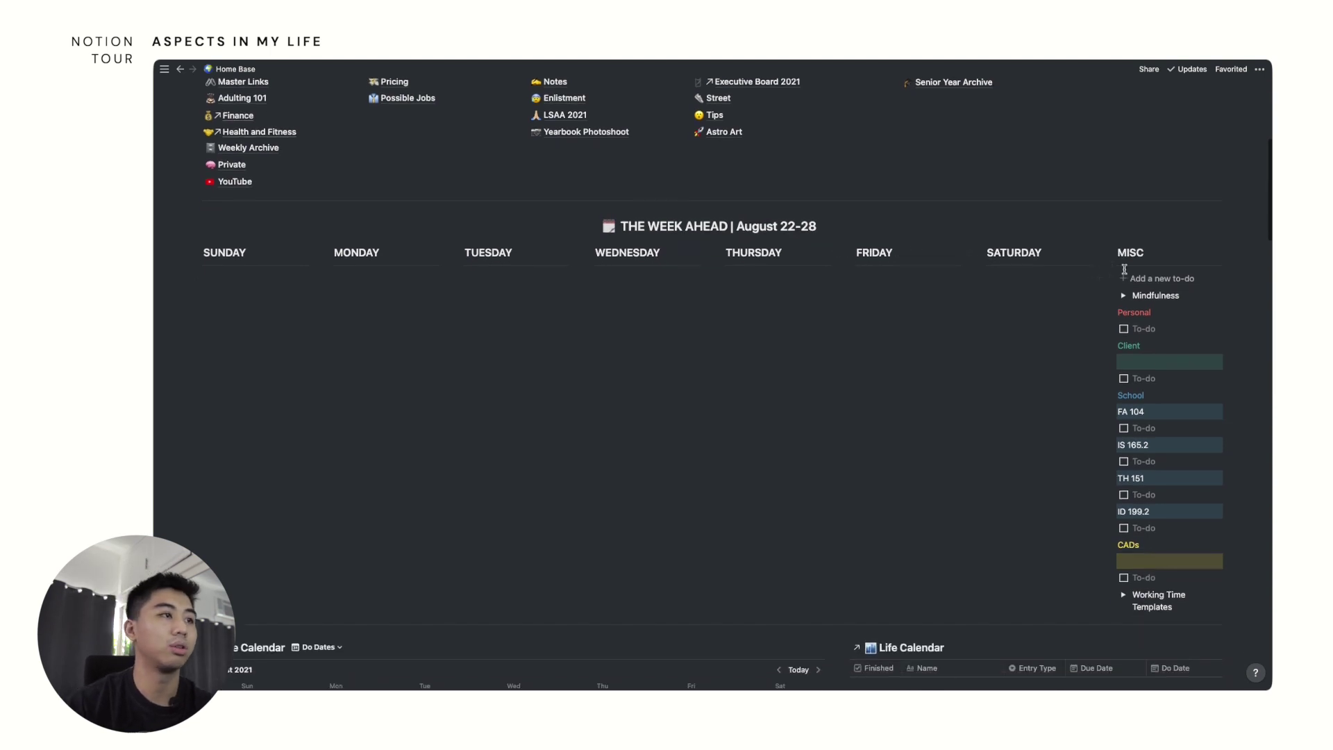
scroll(1000, 222, down, 2)
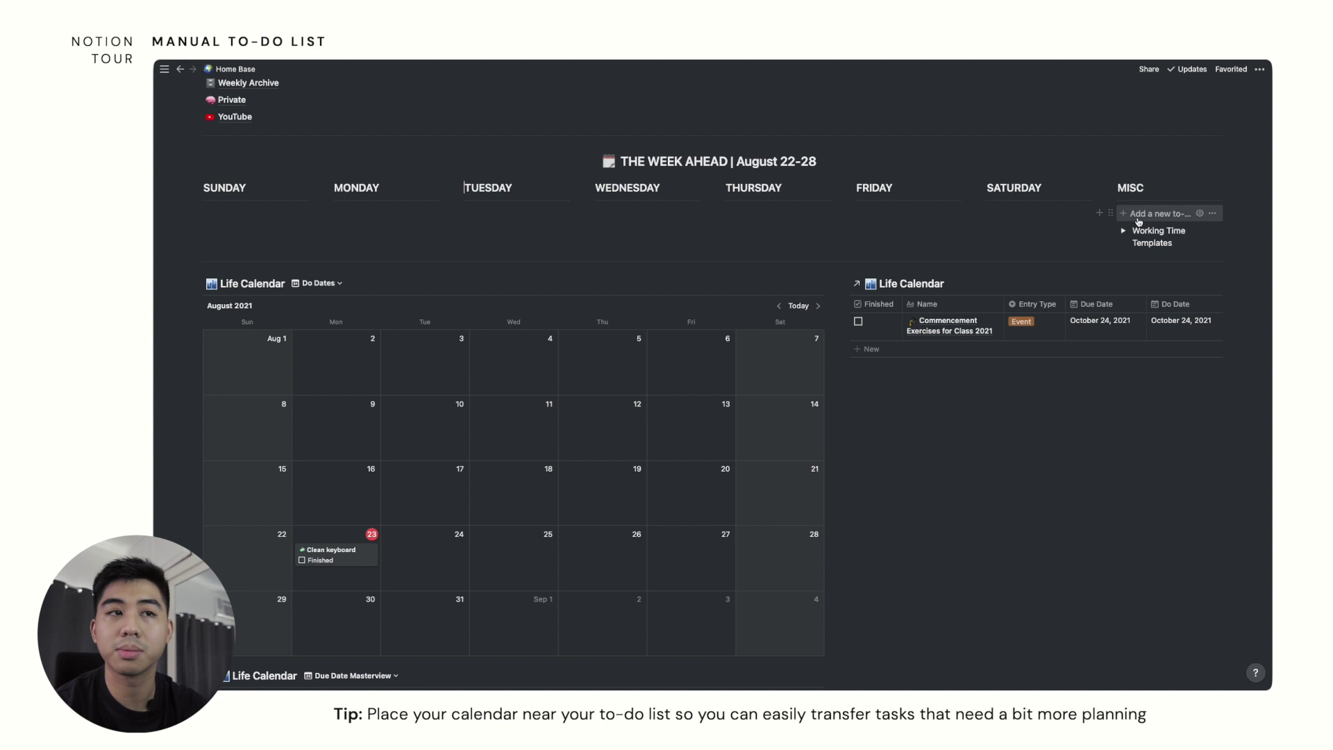
scroll(361, 420, down, 3)
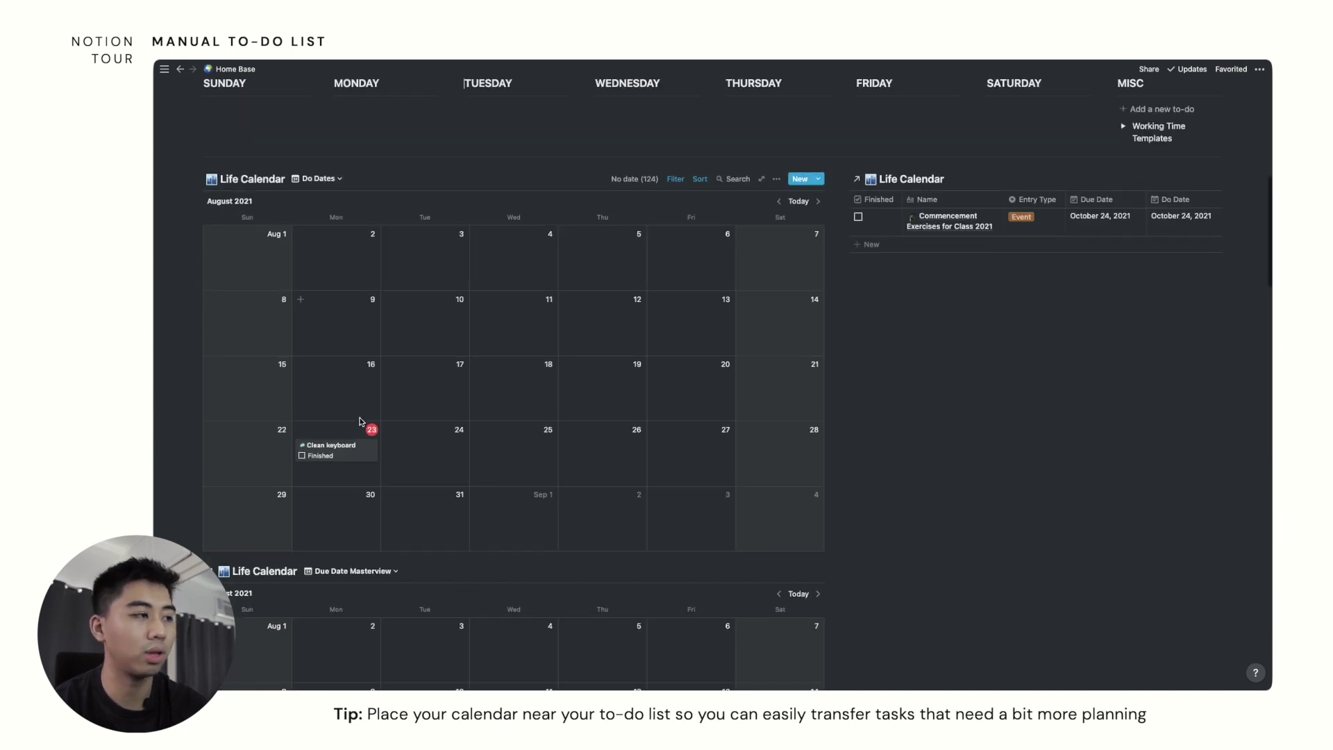
scroll(361, 420, up, 8)
drag(283, 377, 264, 477)
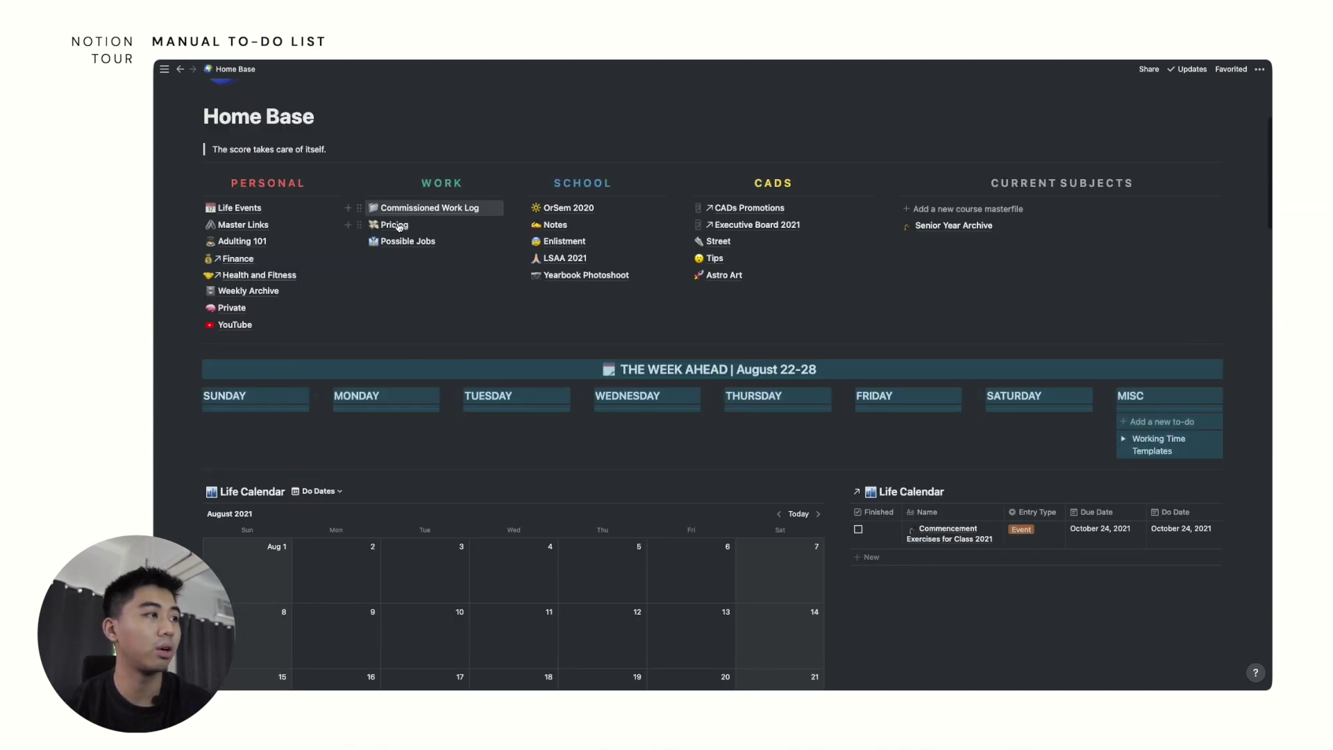
drag(444, 274, 940, 195)
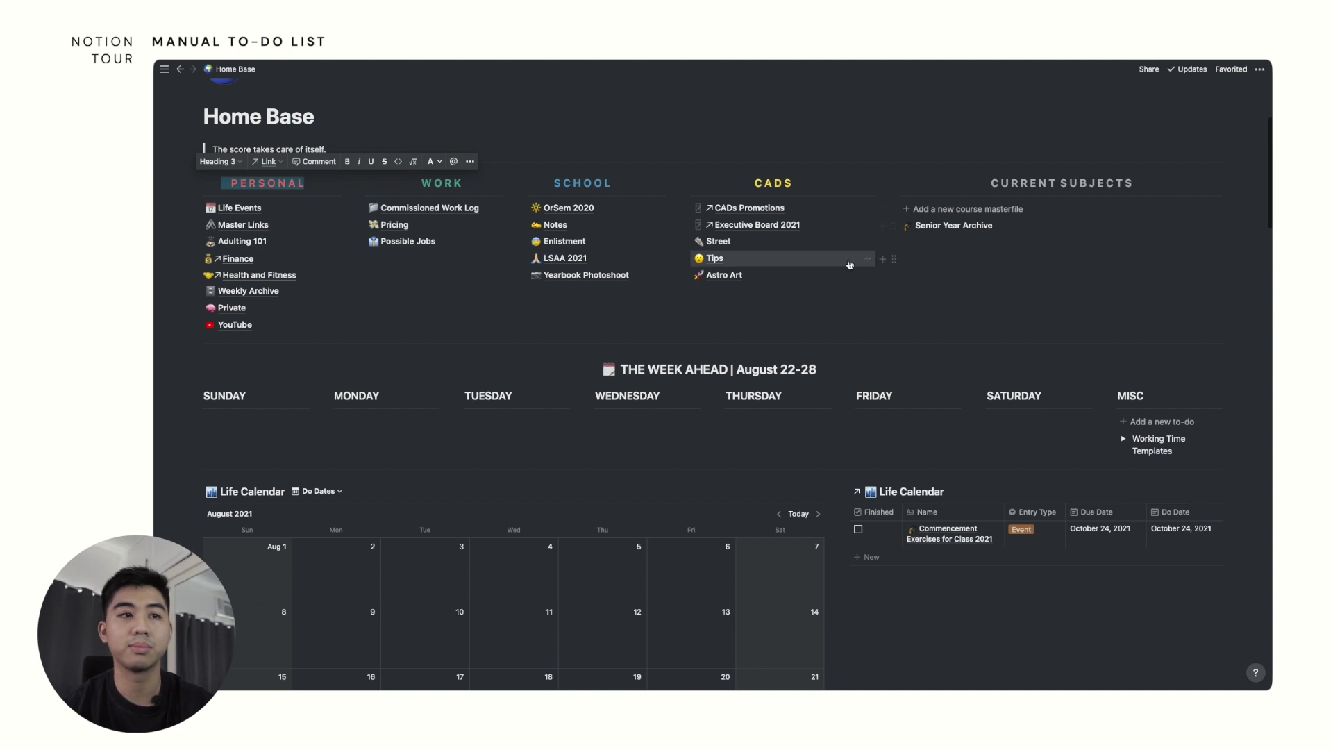
click(1159, 419)
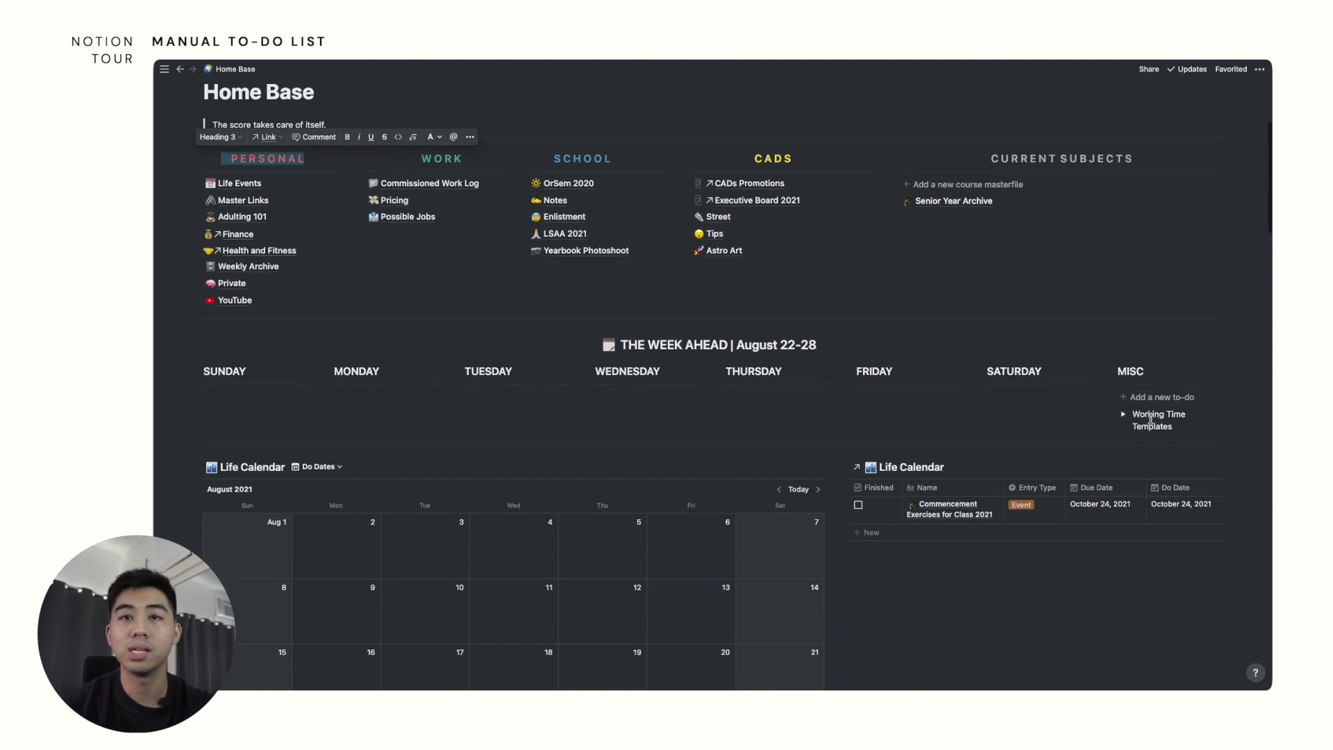
Select the new Personal, Client, School and CADs to-do blocks for moving under Tuesday.
scroll(1146, 389, down, 3)
scroll(1146, 371, up, 3)
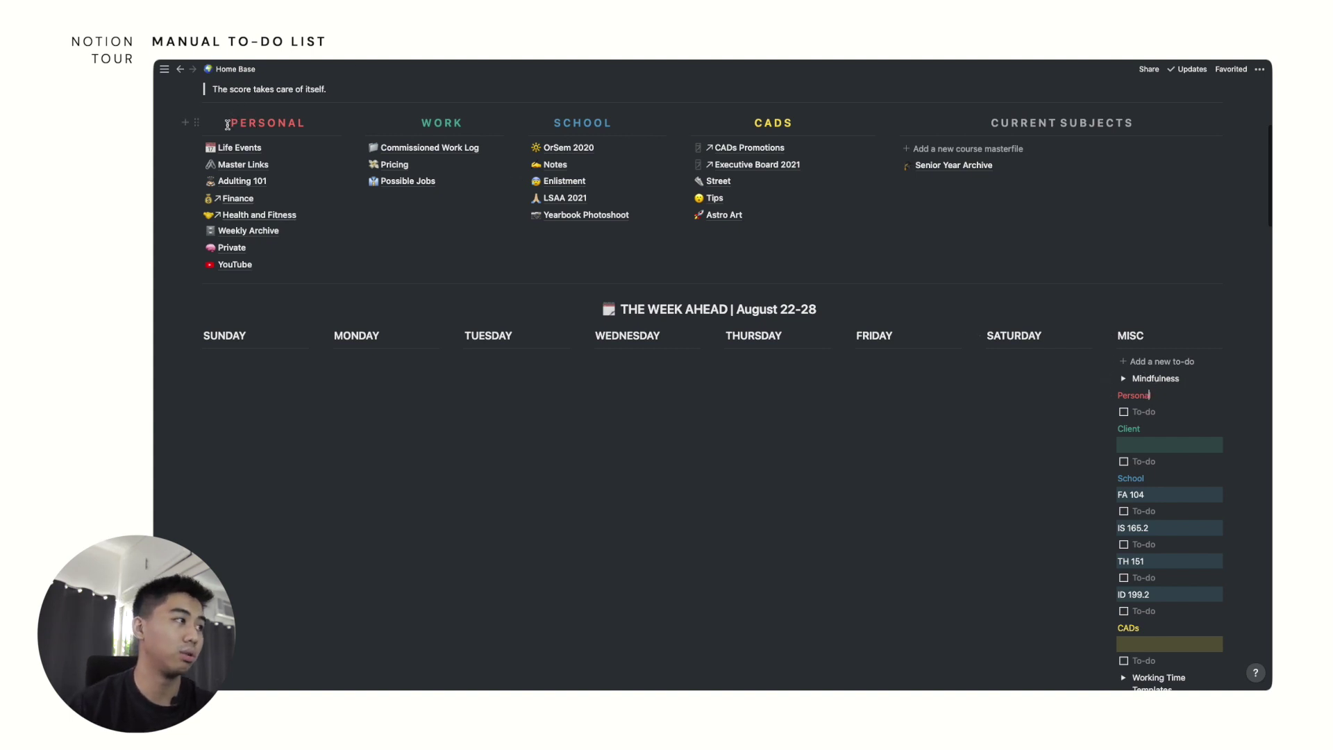
scroll(232, 125, up, 2)
double_click(229, 197)
click(287, 207)
scroll(624, 313, down, 1)
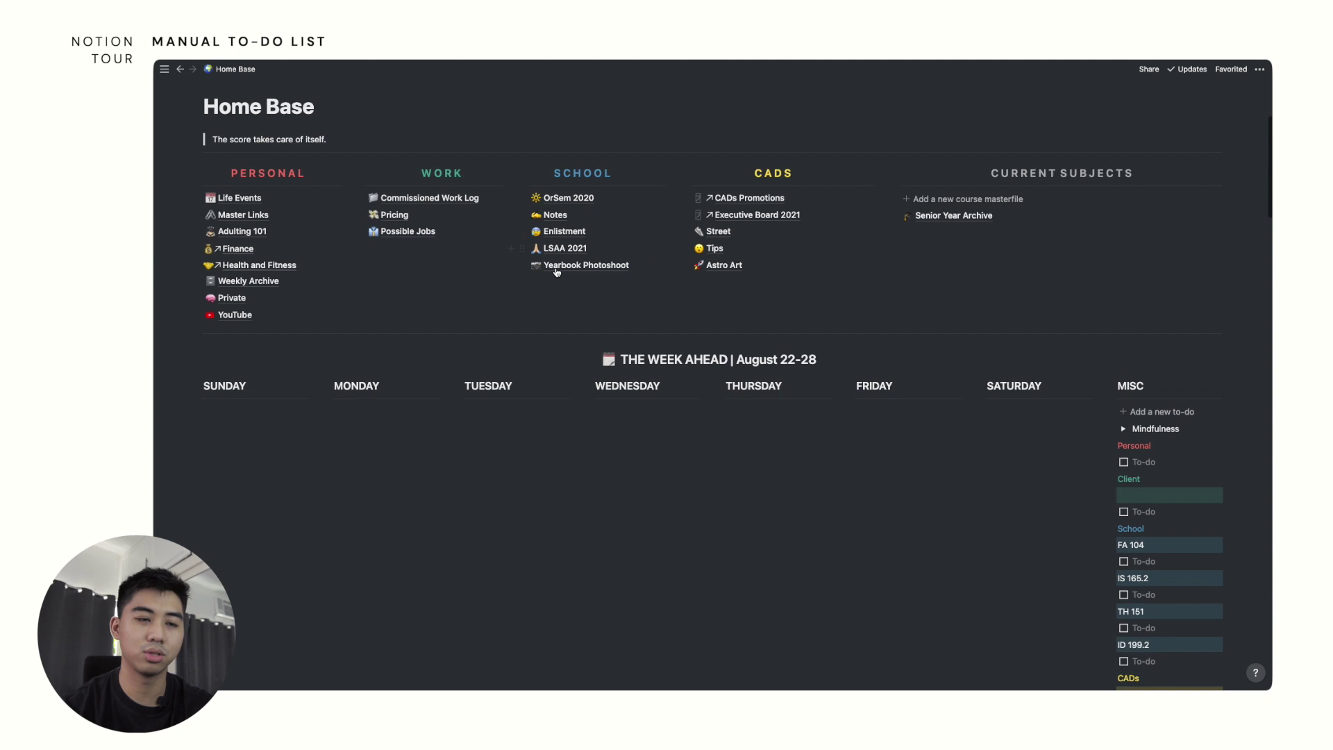
click(1148, 489)
double_click(442, 171)
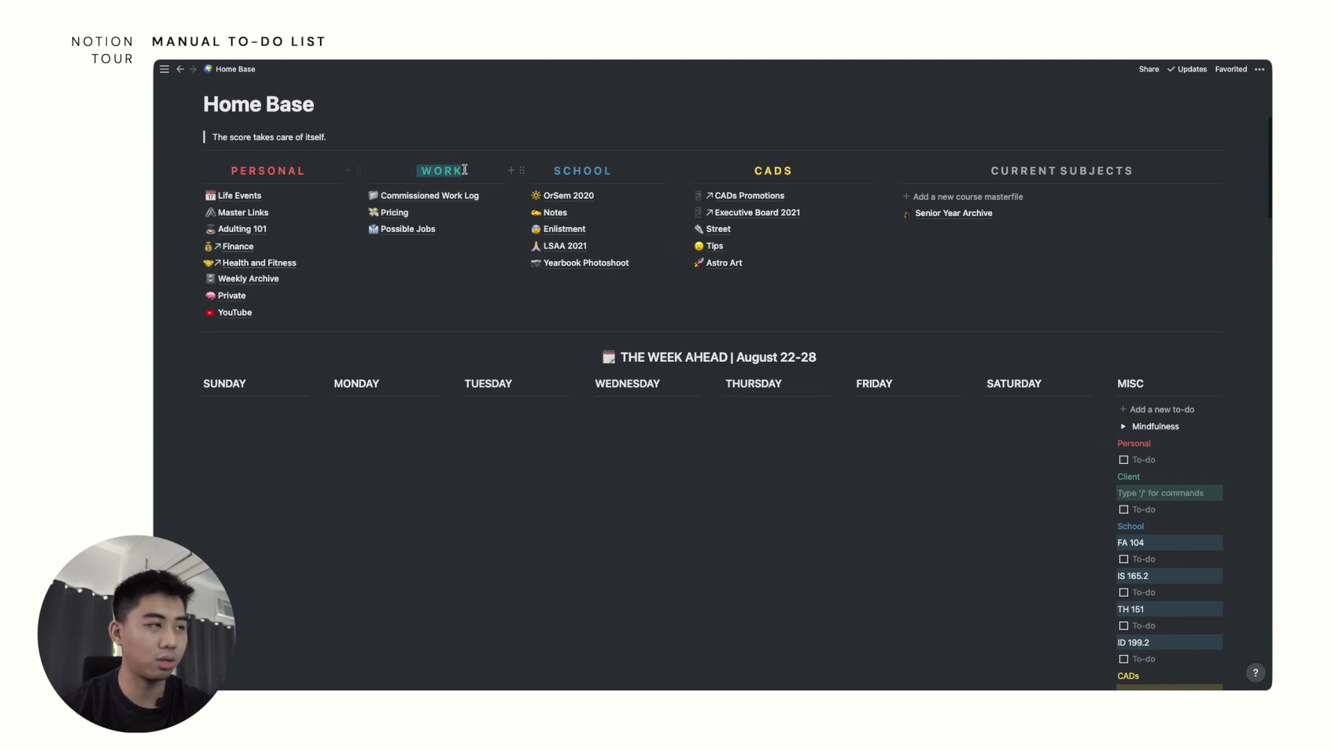
scroll(1166, 310, down, 2)
drag(1154, 291, 529, 276)
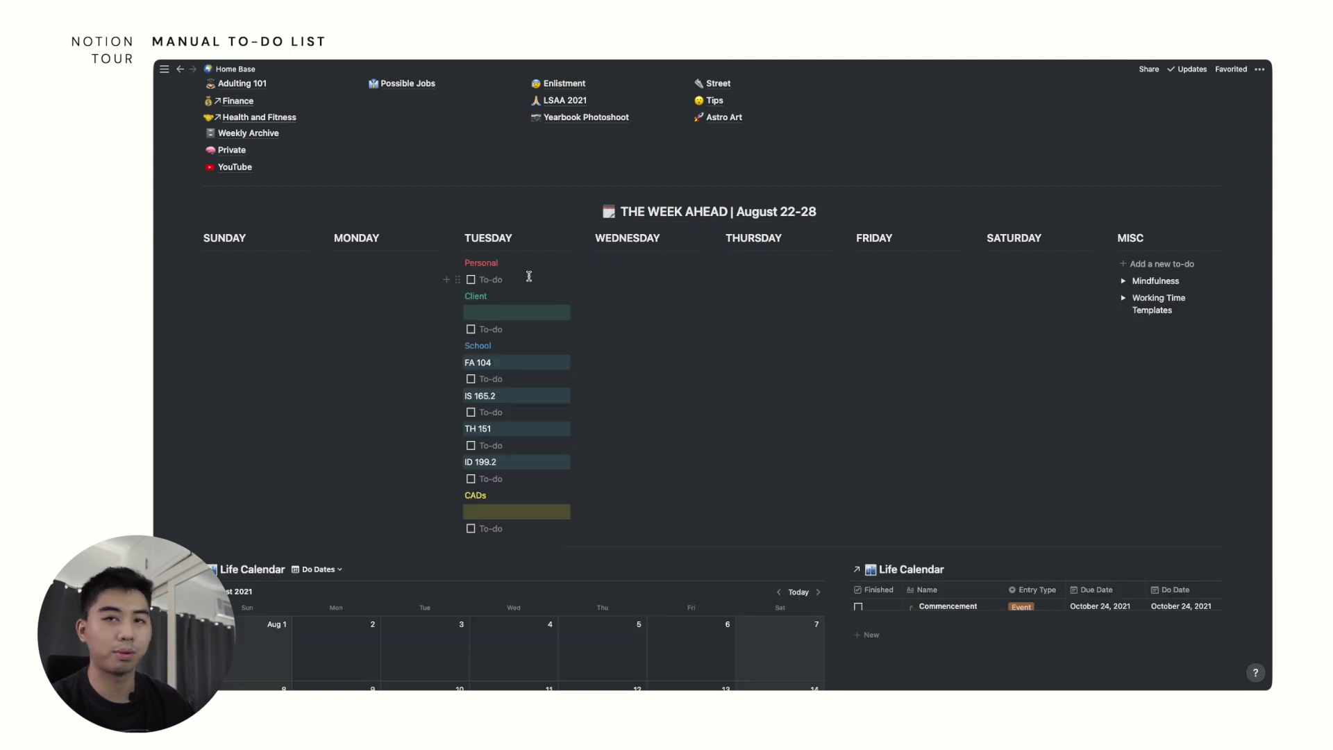
Add 'Clea' under Personal and a Client 'Project 1' with the task 'Email client'.
text(Clean my keyboard)
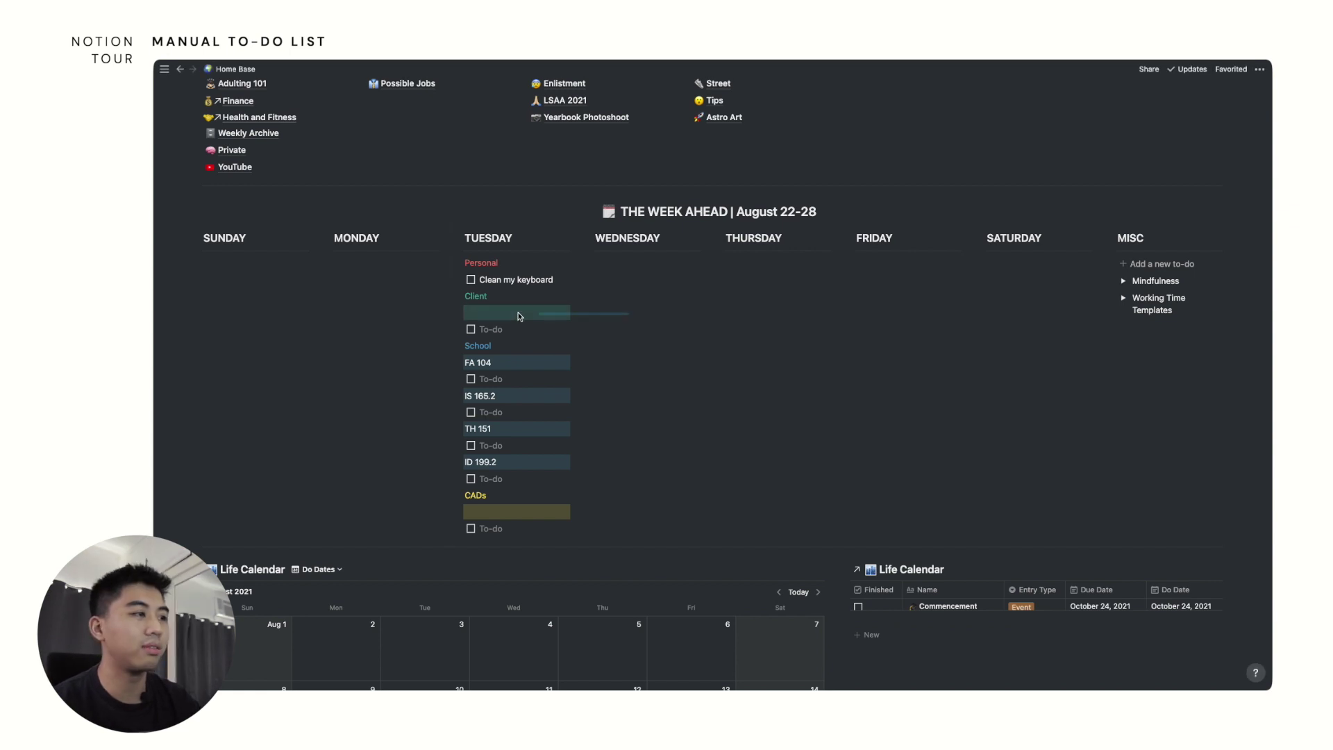
click(509, 312)
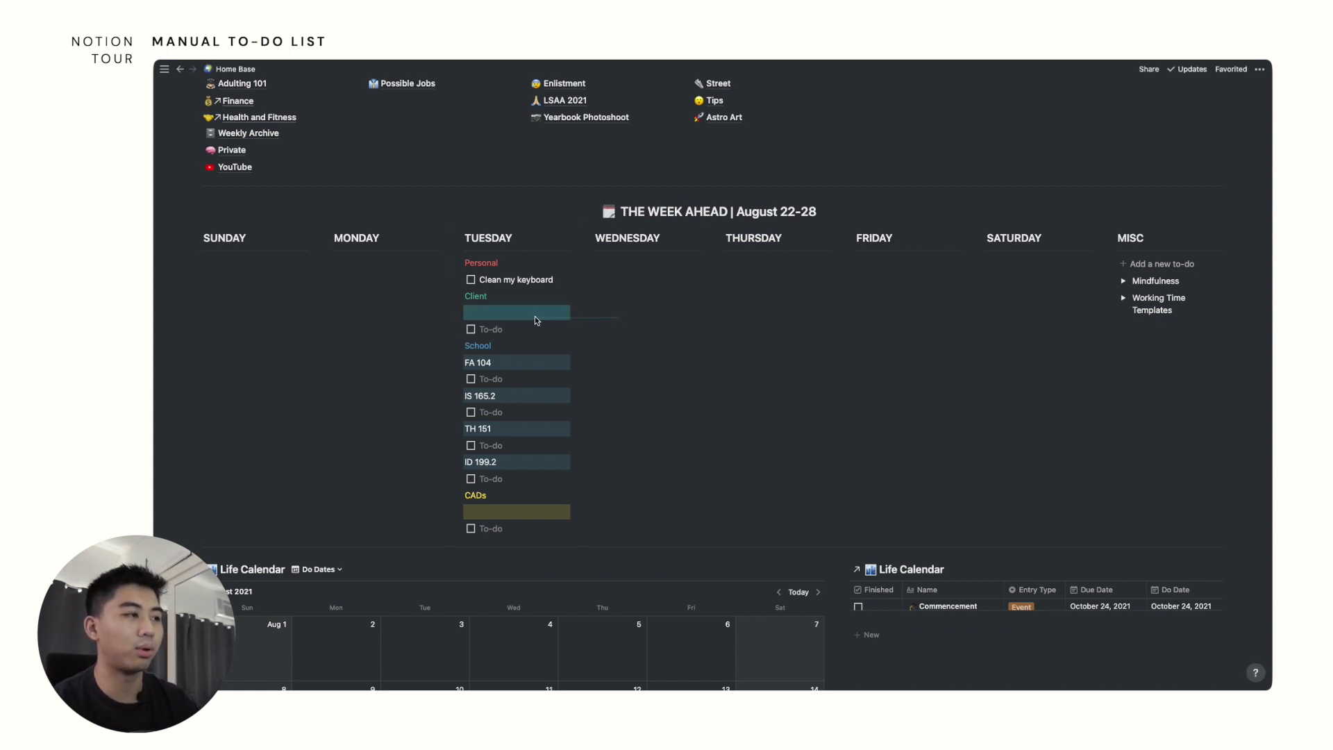
click(507, 296)
click(498, 310)
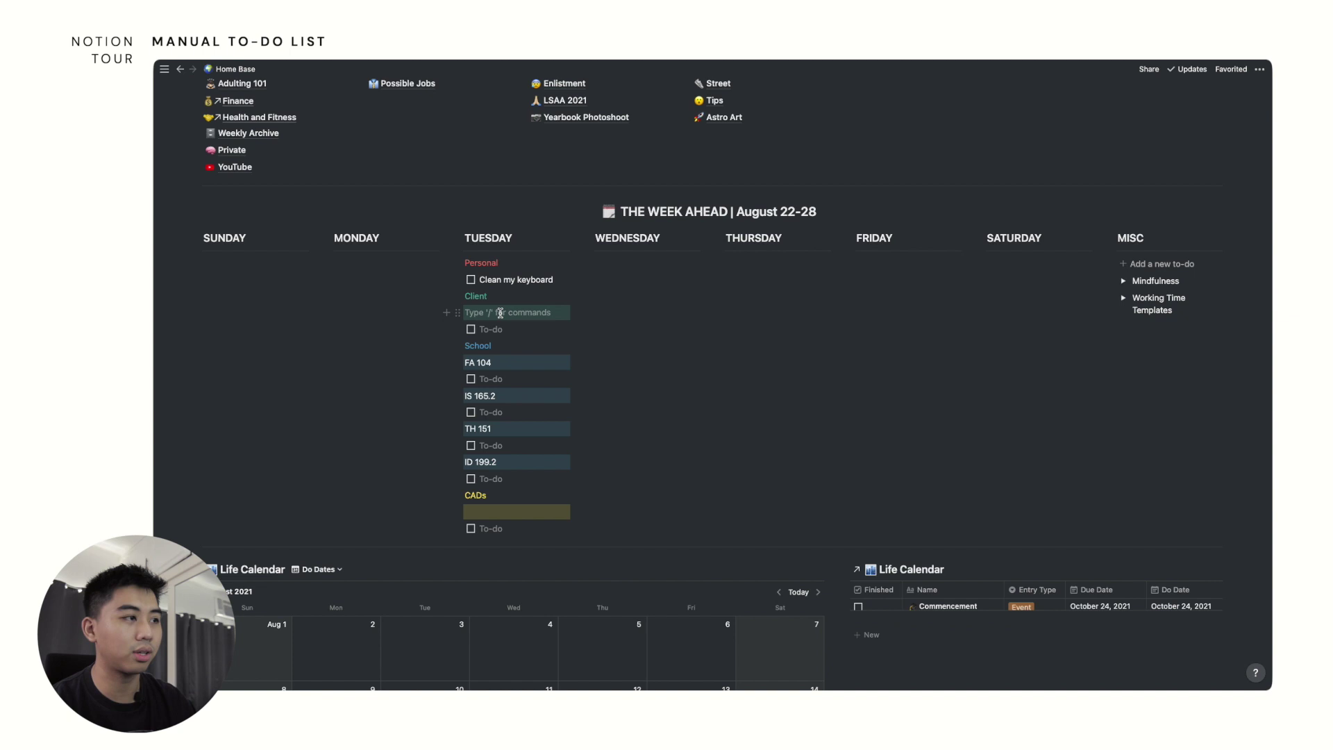
scroll(506, 318, up, 1)
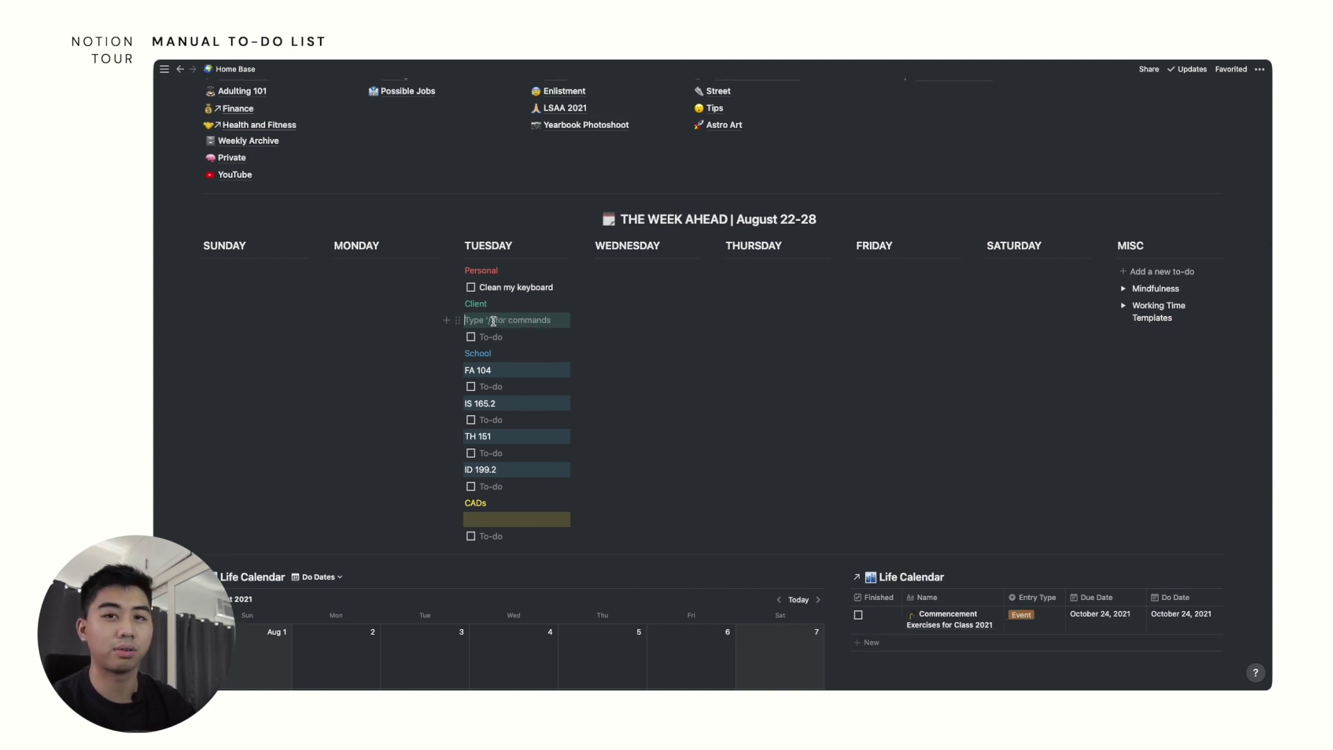
text(Pro)
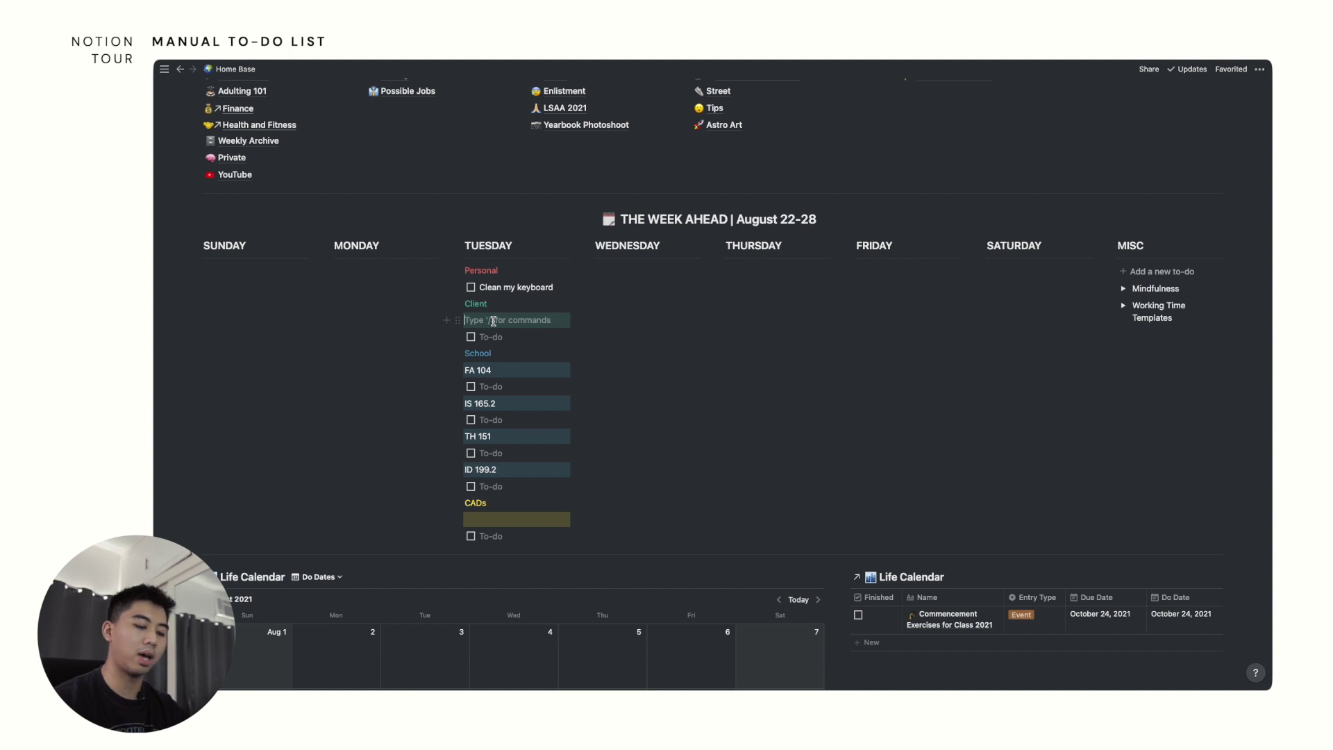
text(ject 1)
click(493, 337)
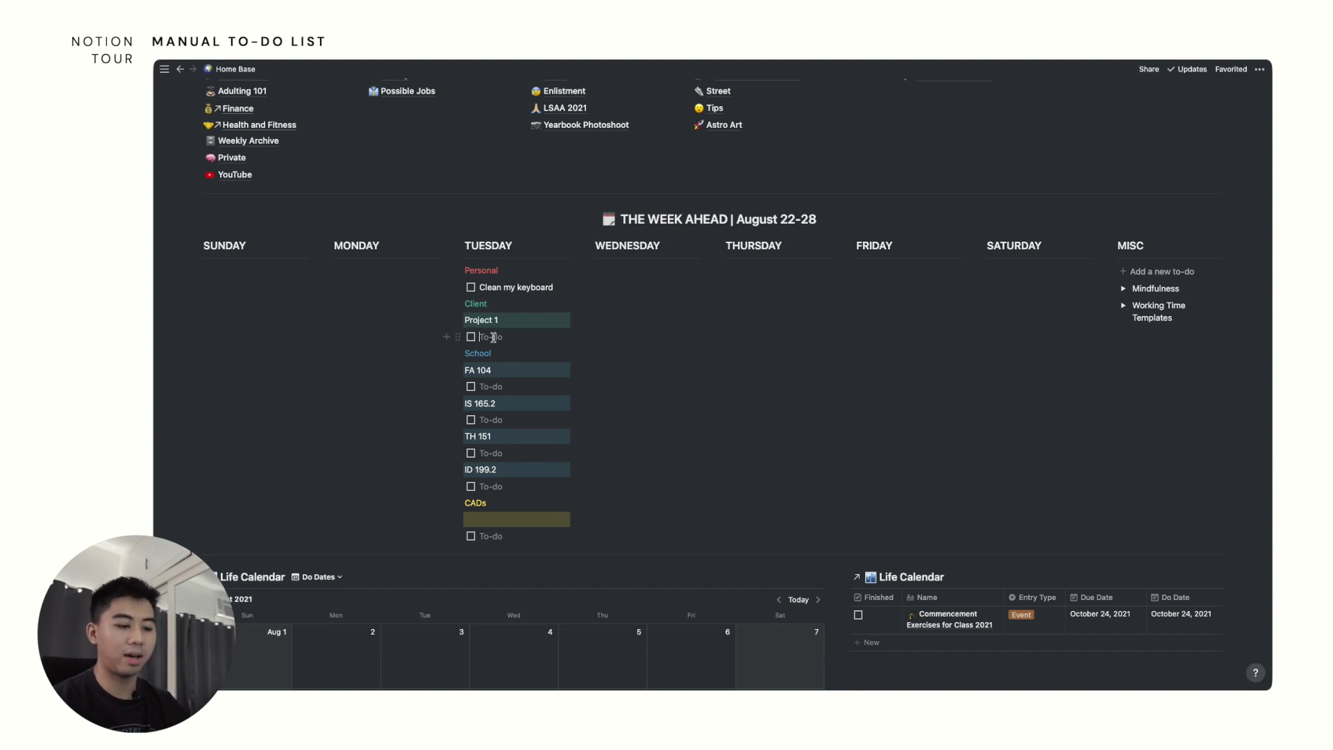
text(Email client)
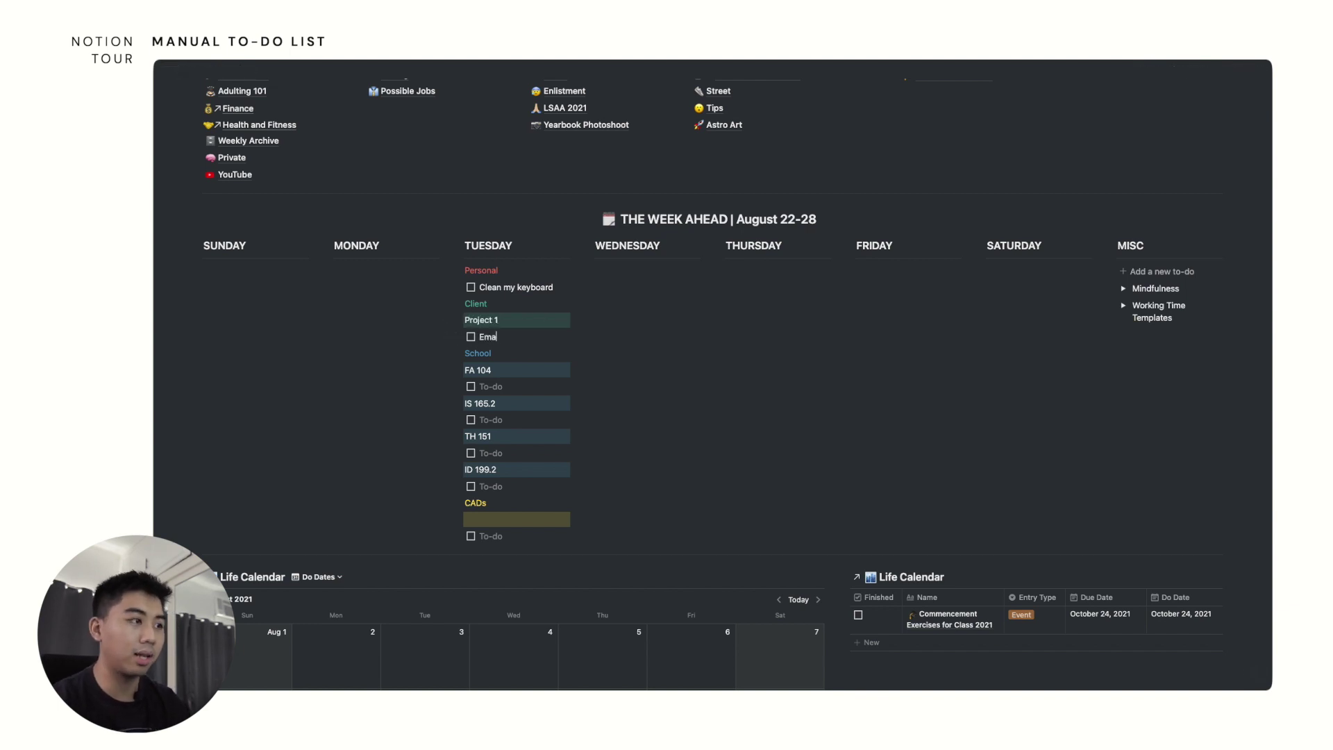
Duplicate Project 1 as 'Project 2' and add the task 'Edit video'.
mouse_move(493, 337)
mouse_down()
mouse_move(463, 319)
mouse_move(486, 347)
mouse_up()
click(540, 360)
key(BackSpace)
text(2)
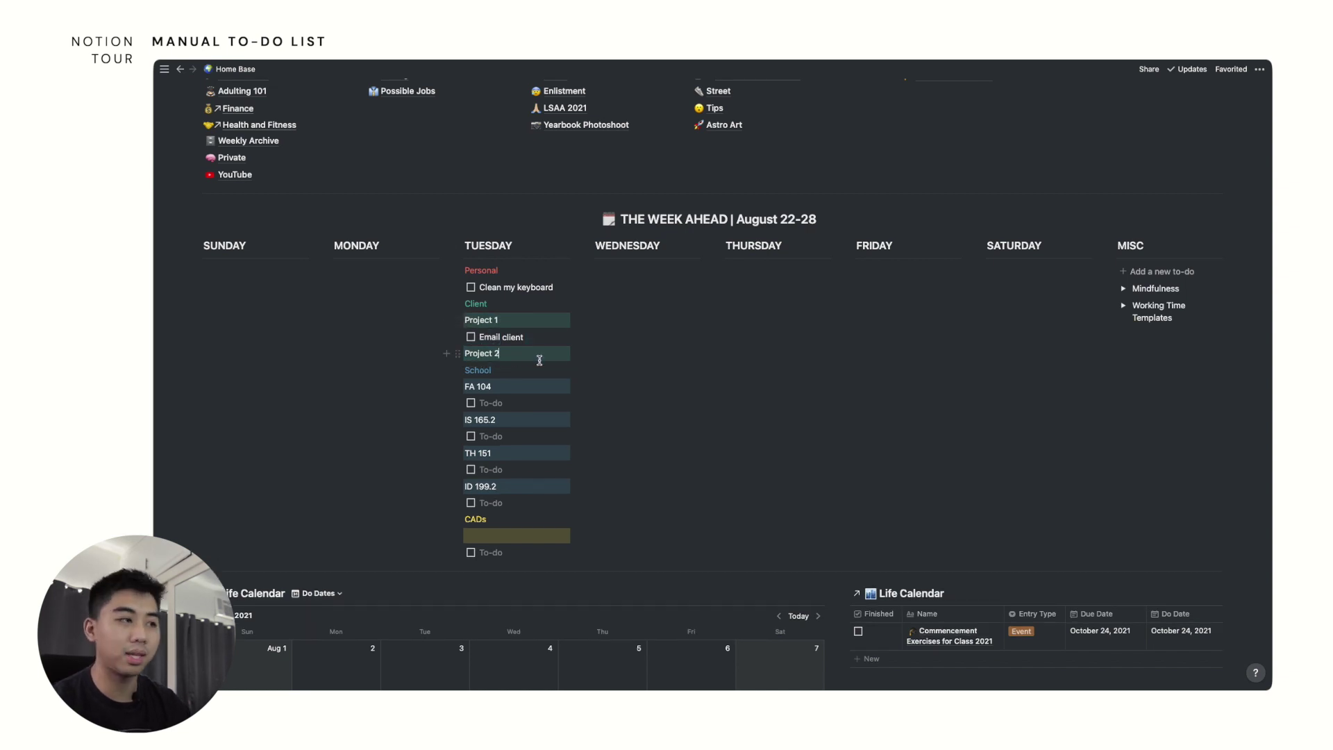
key(Return)
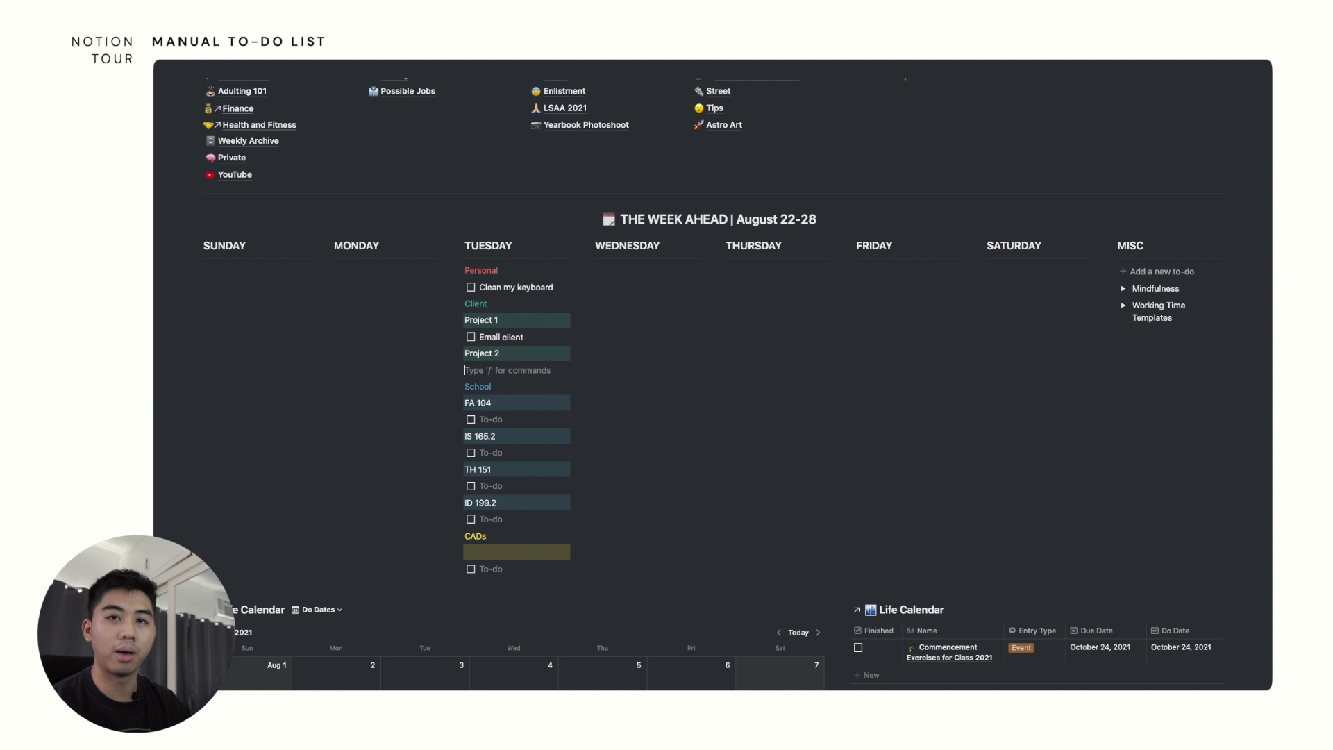
text([])
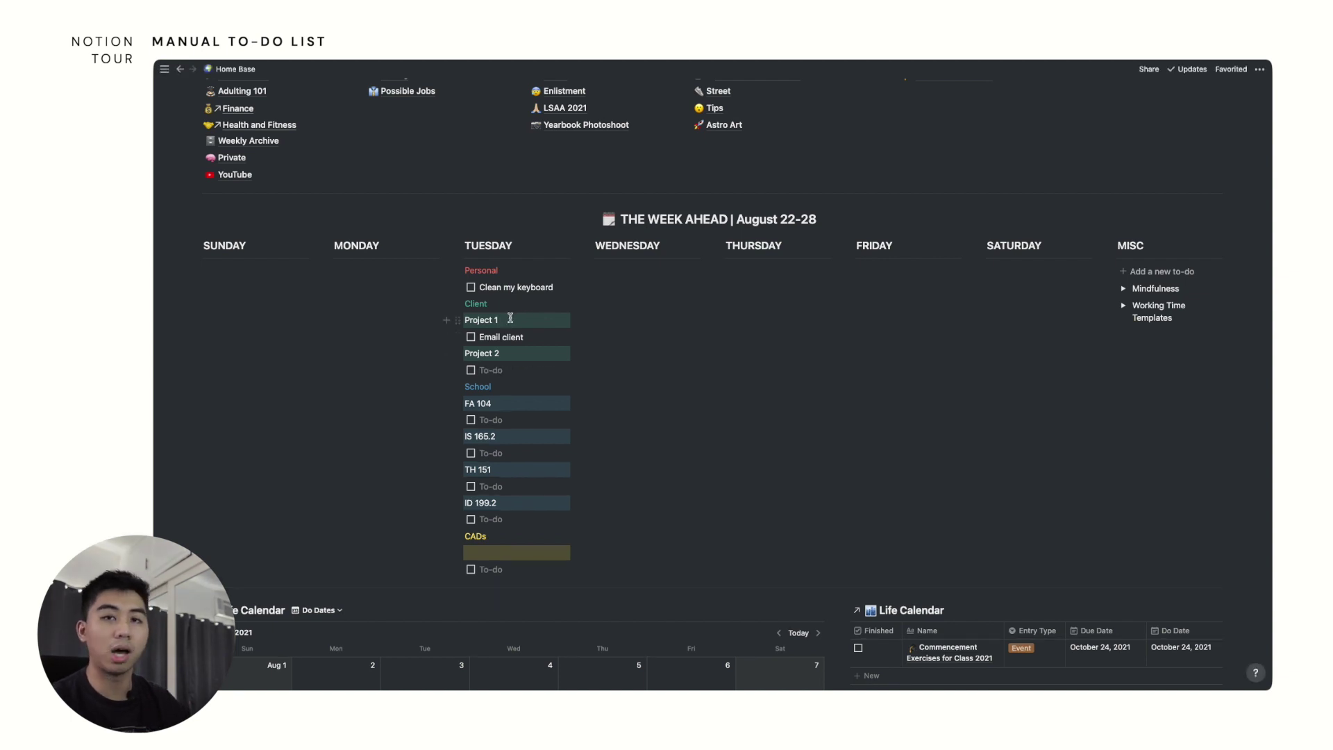
click(510, 318)
click(517, 353)
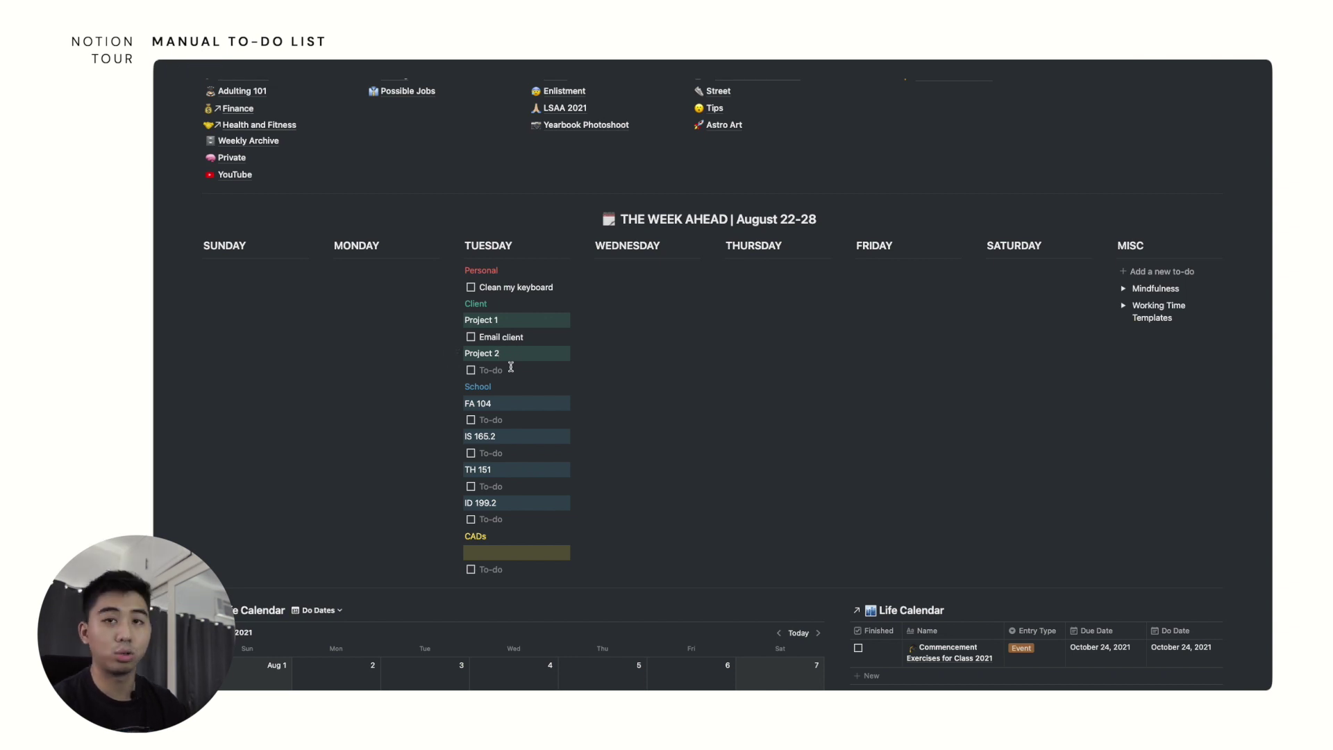
text(Edi)
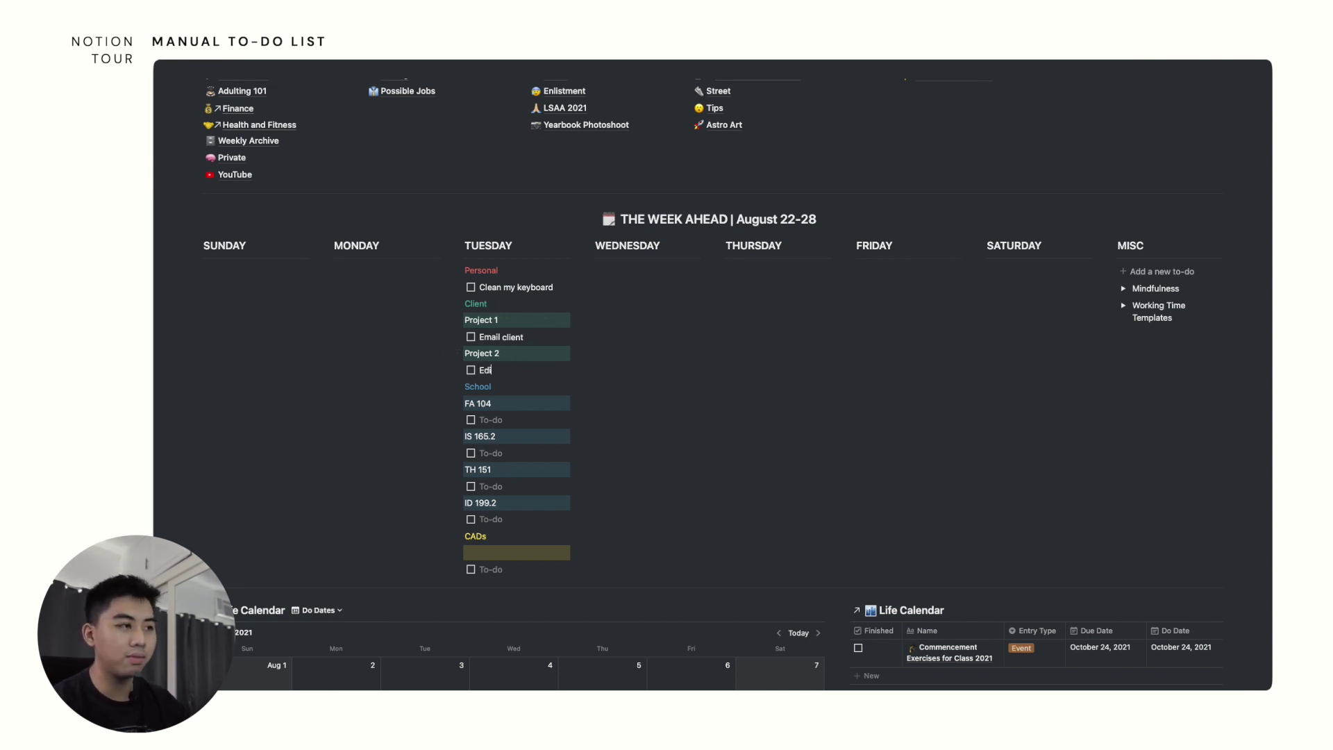
text(t video)
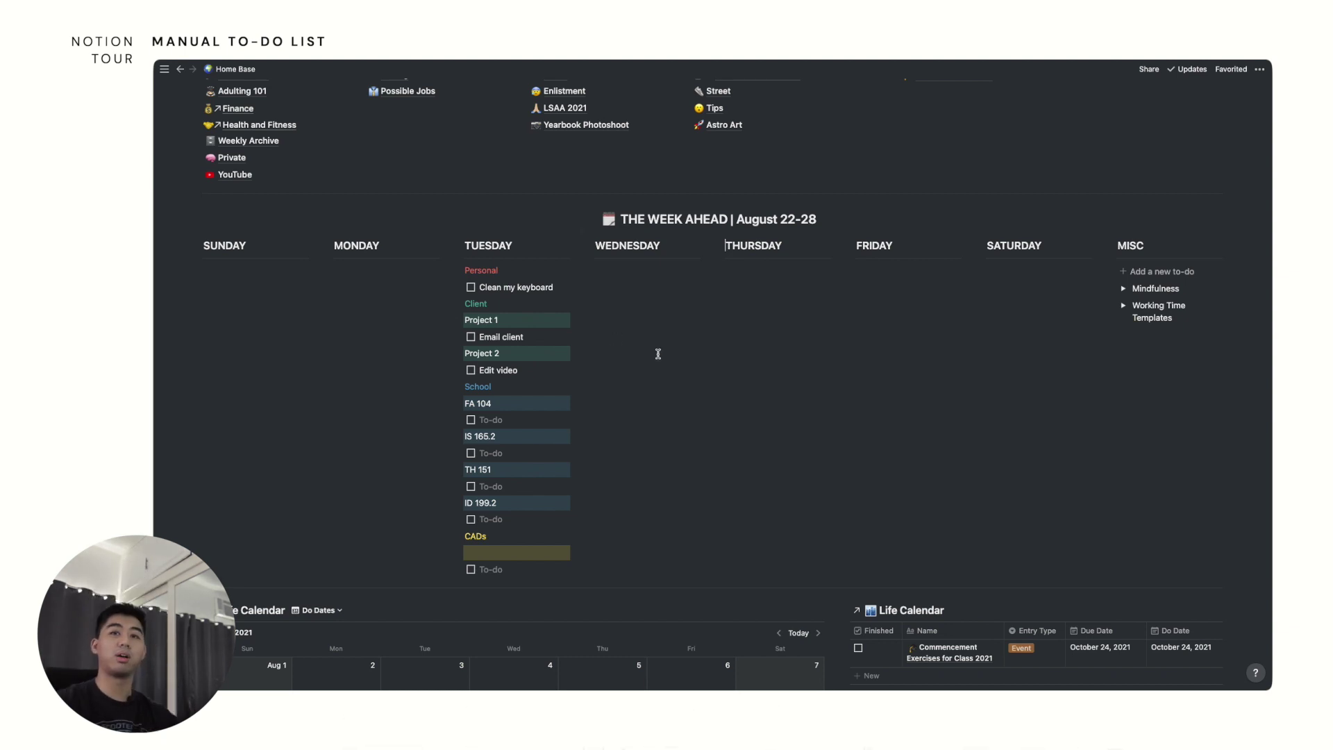
Select the School blocks from FA 104 down and clear the demo list from the week.
scroll(655, 375, down, 1)
drag(656, 402, 494, 504)
click(631, 473)
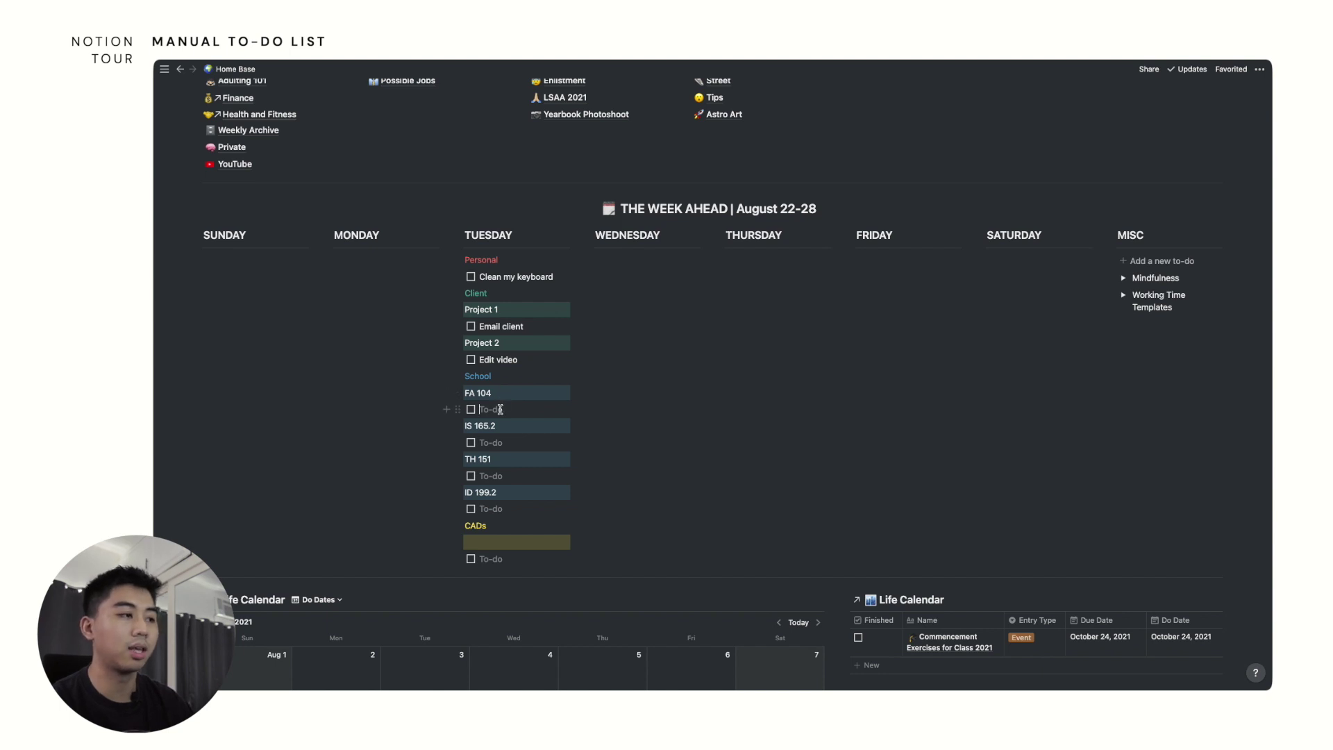
scroll(500, 409, down, 2)
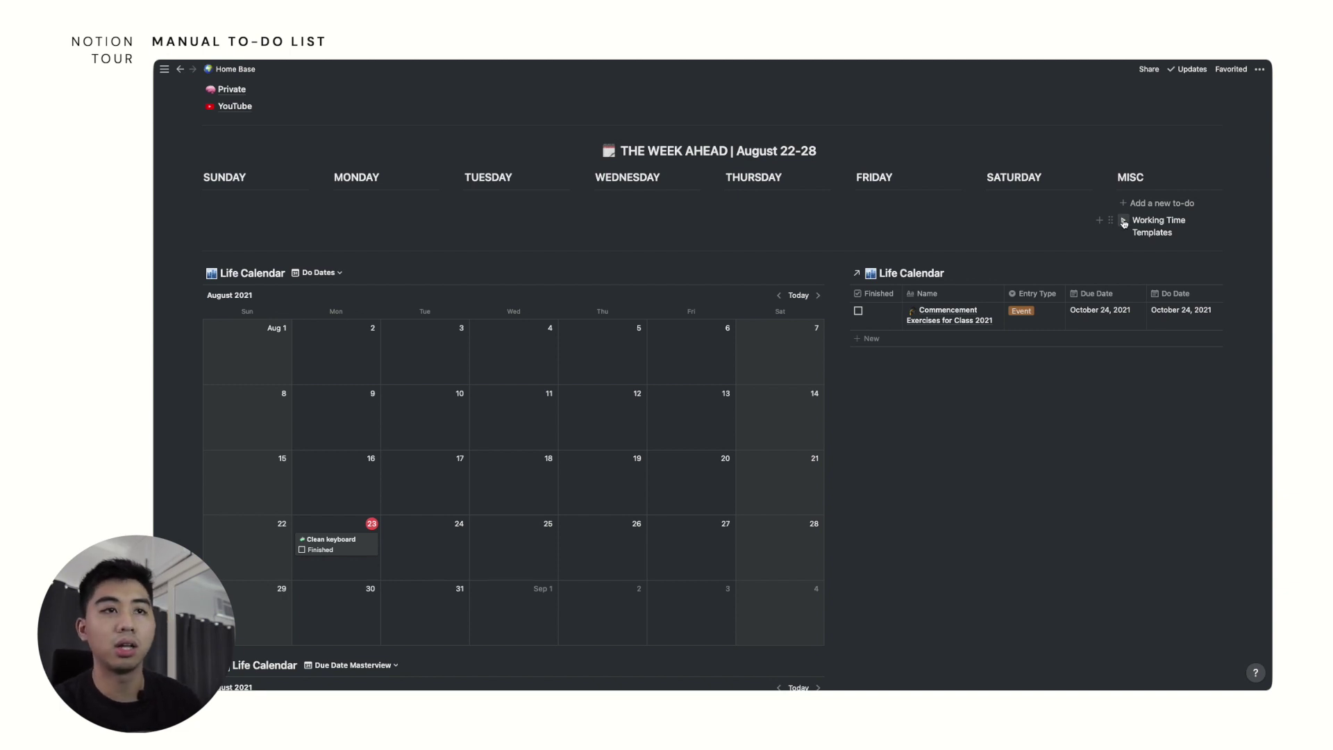
Drag the FA 104 Working Time template onto August 24 in the Life Calendar.
click(1124, 221)
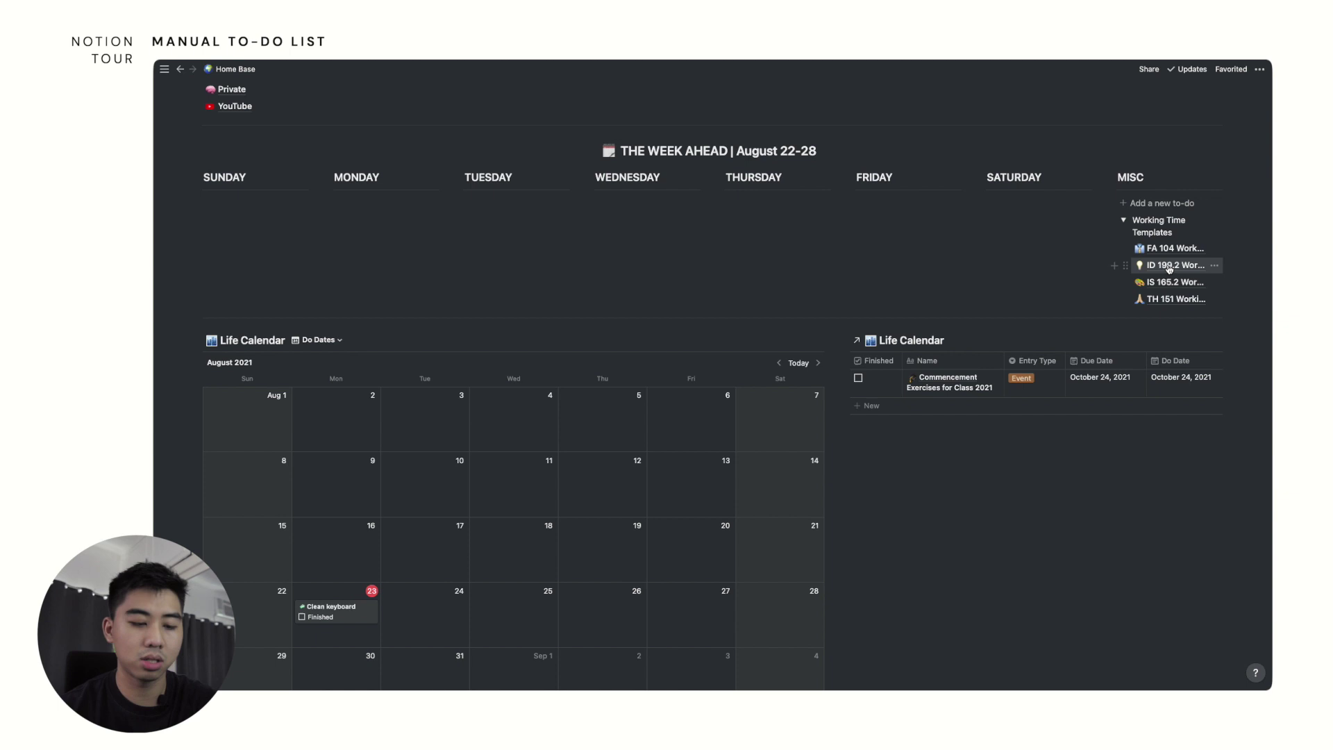
key(super+minus)
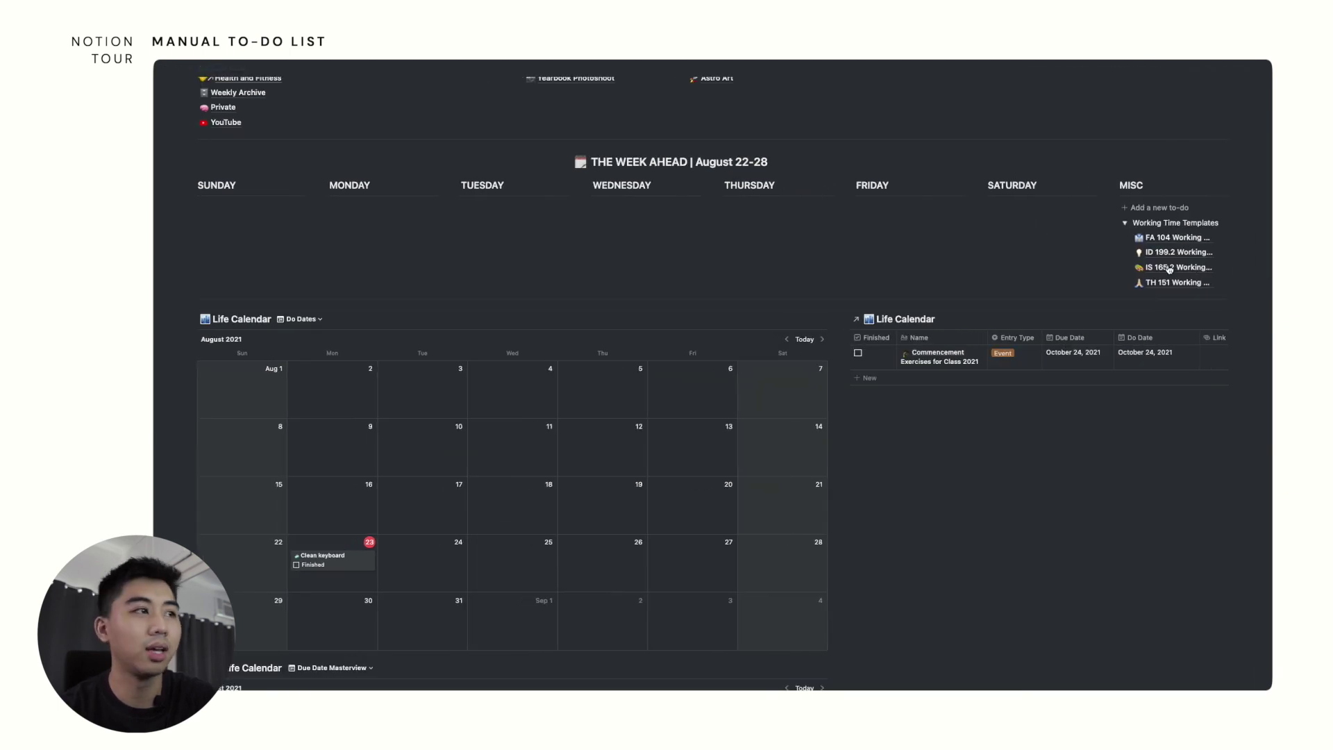
key(super+plus)
scroll(1171, 273, up, 2)
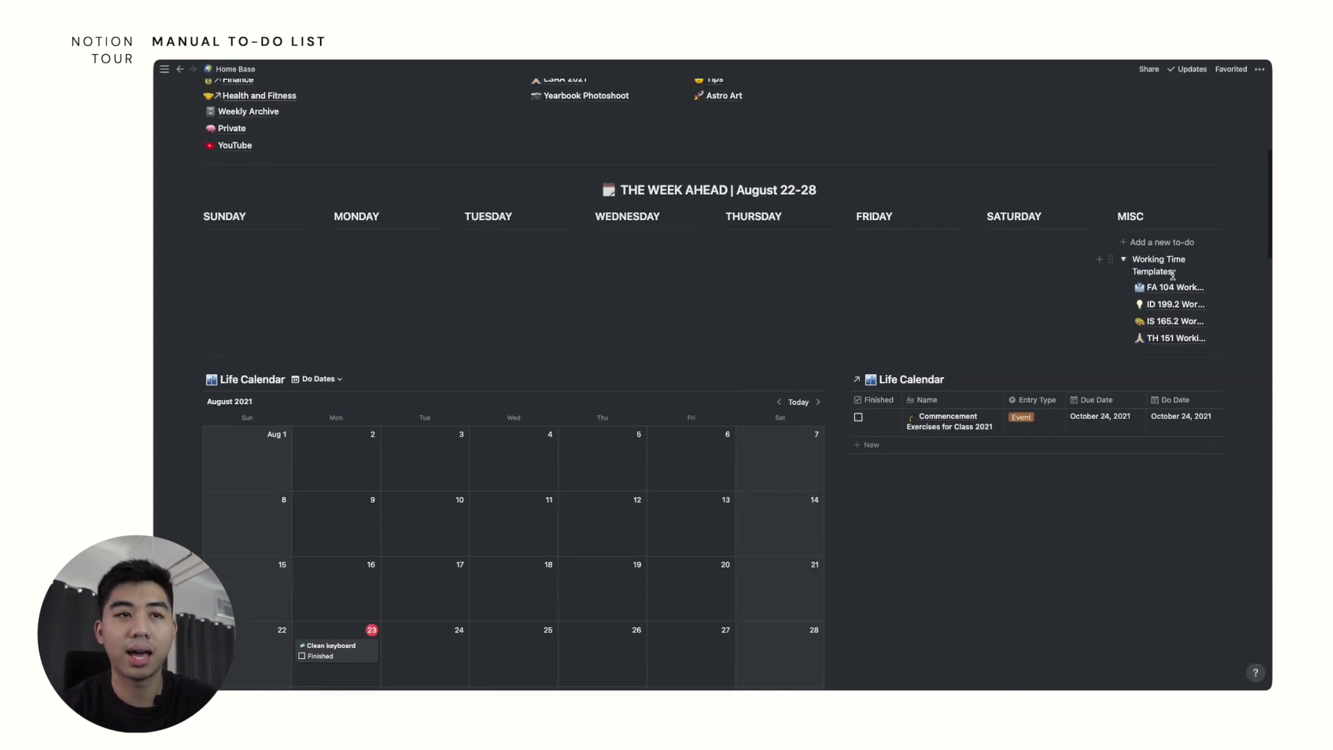
scroll(1172, 275, up, 1)
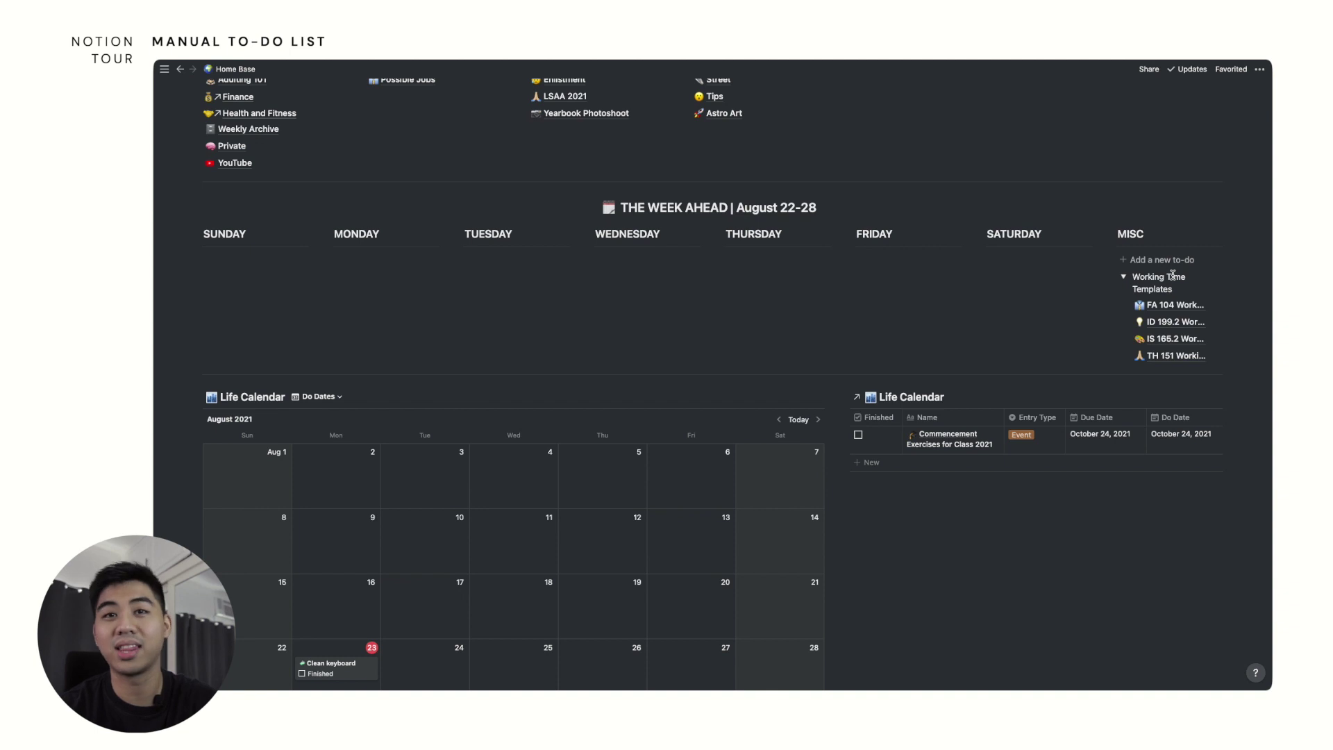
scroll(1087, 354, up, 1)
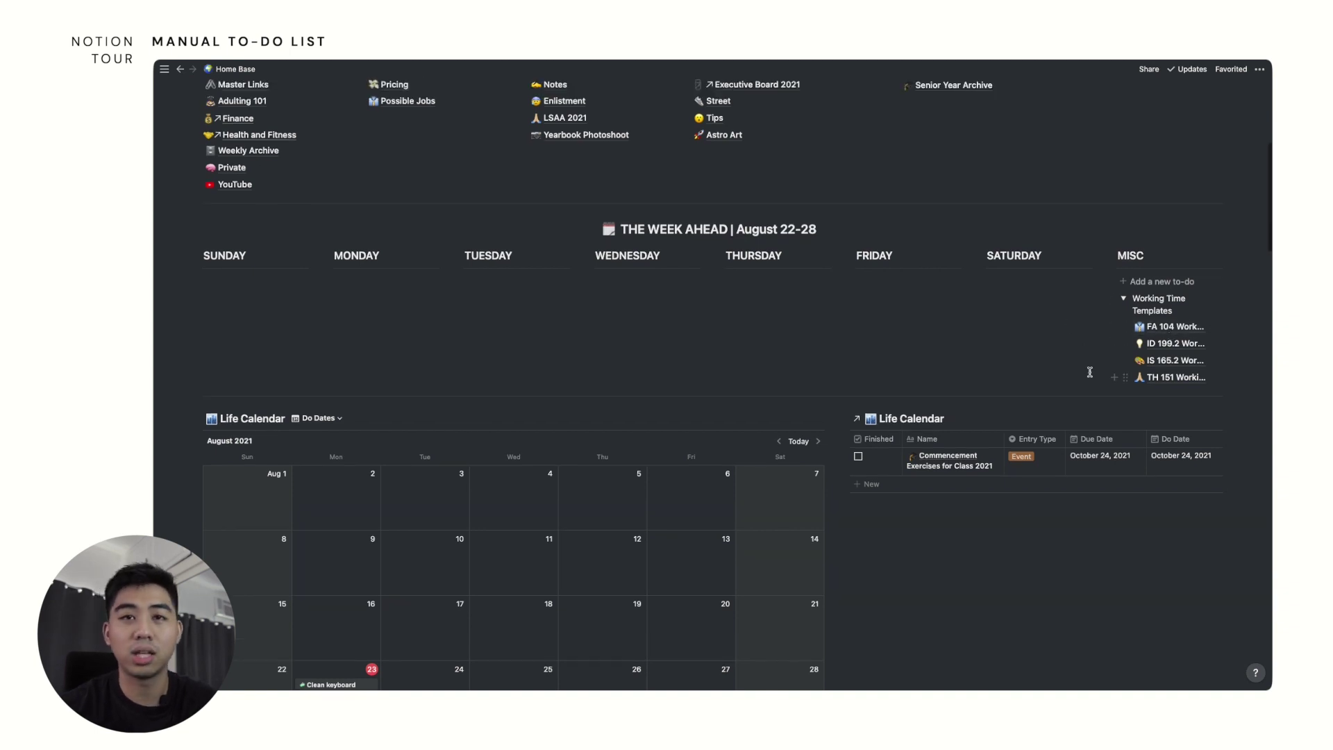
scroll(1090, 372, up, 1)
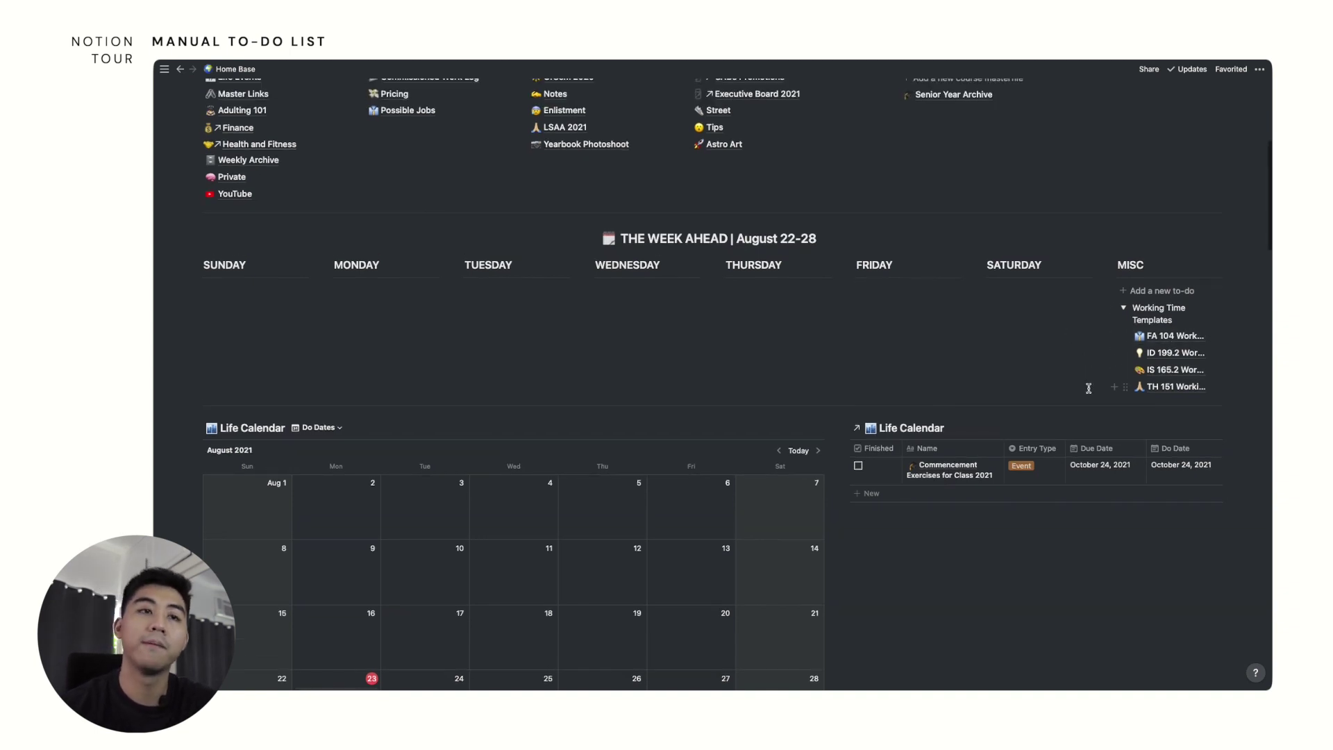
click(1174, 336)
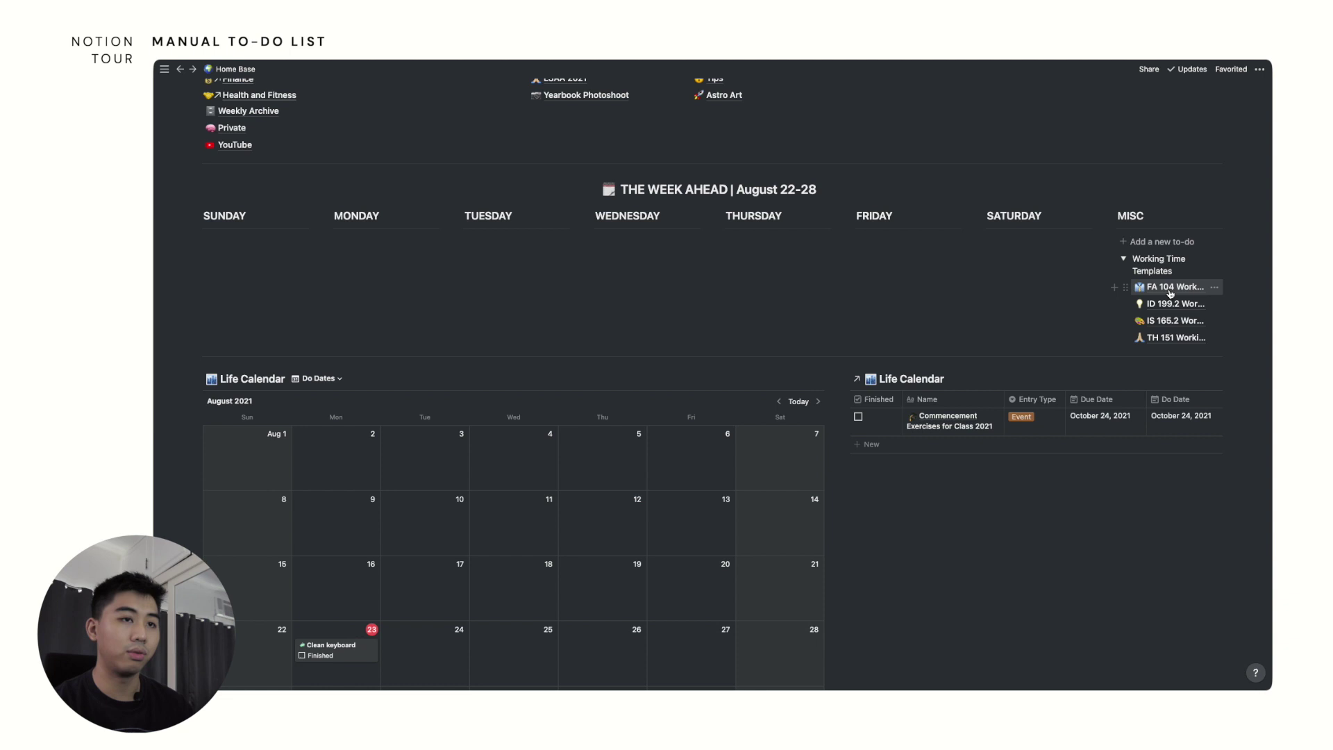
drag(1170, 293, 425, 653)
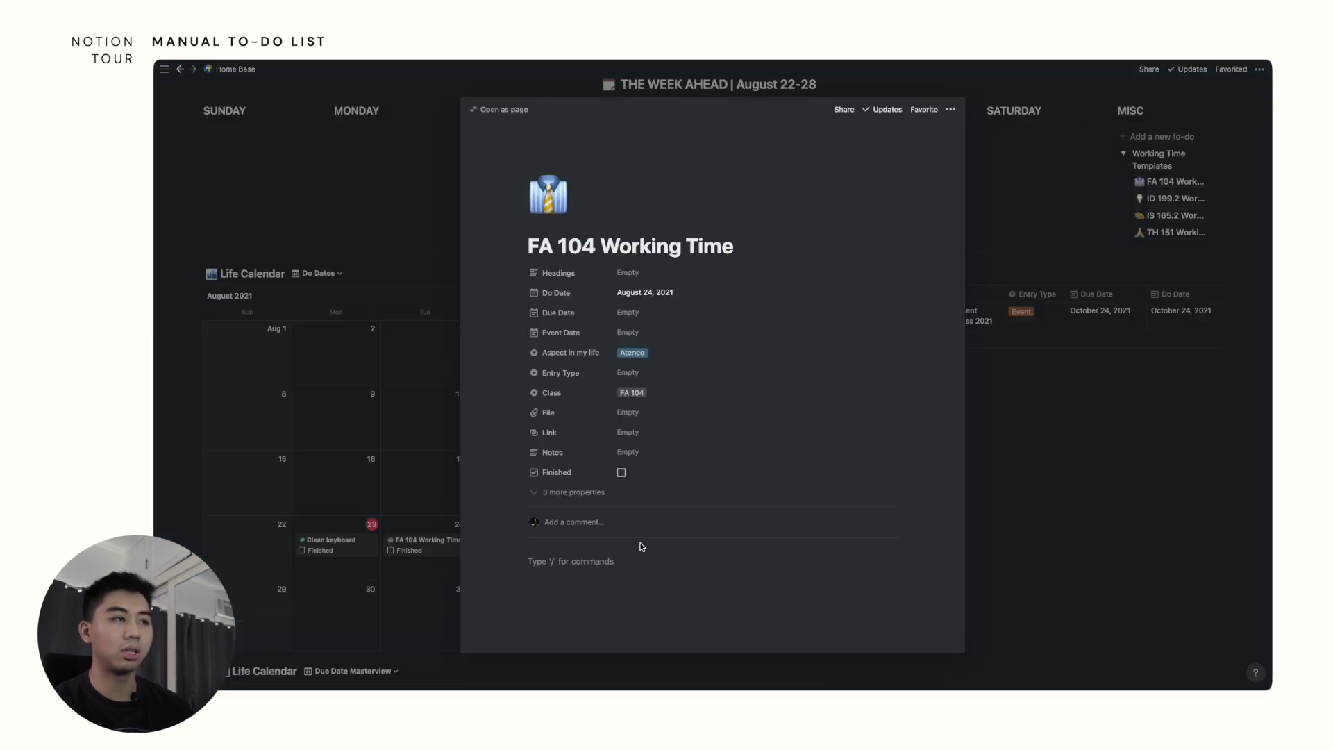
Give the entry's Do Date a time range from 1:00 PM to 3:00 PM.
click(686, 293)
click(739, 506)
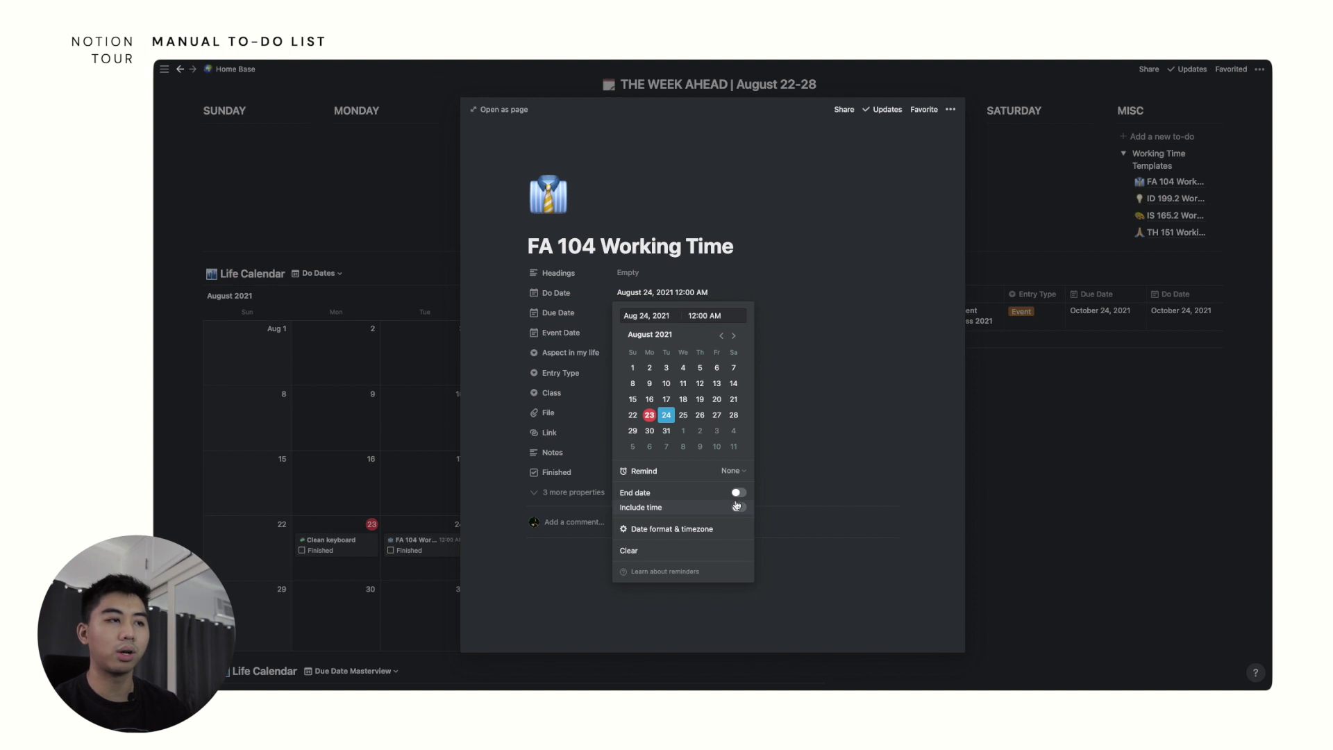
click(737, 492)
click(736, 316)
text(1:00 PM)
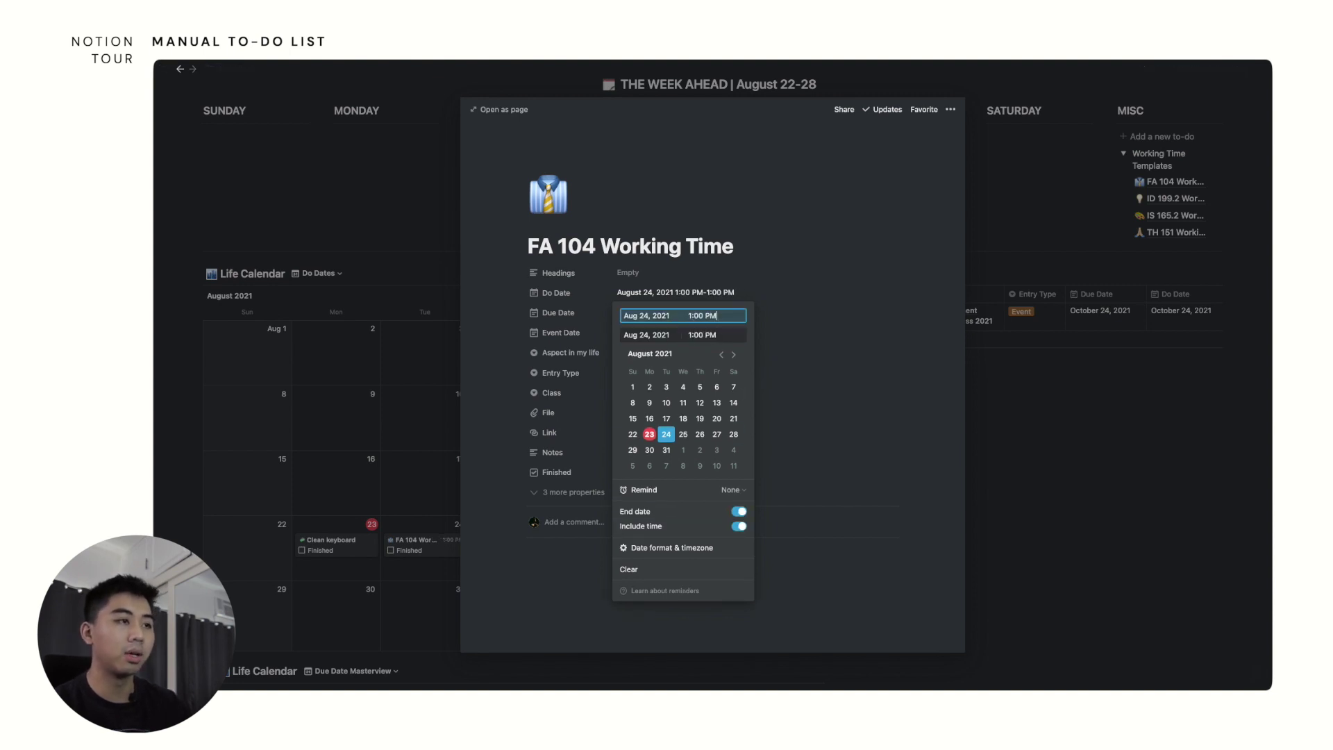
key(Tab)
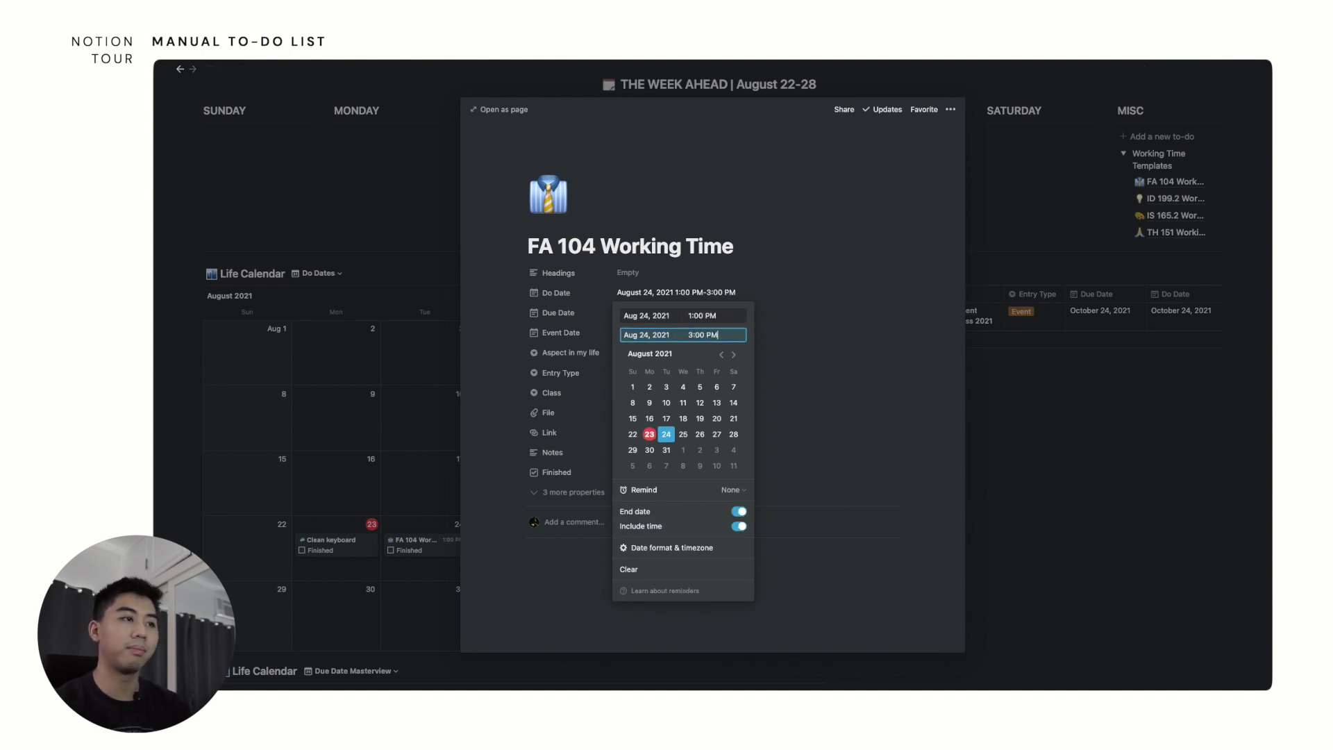
click(448, 549)
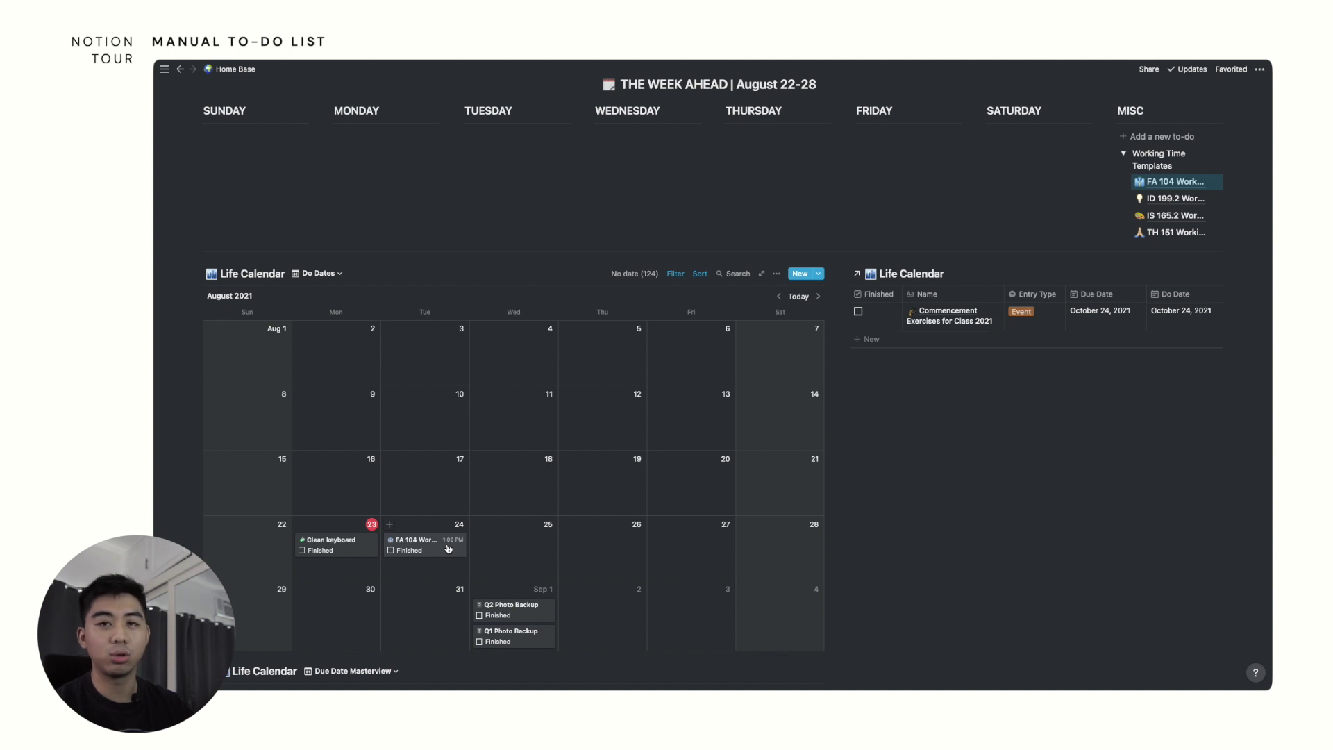
click(448, 548)
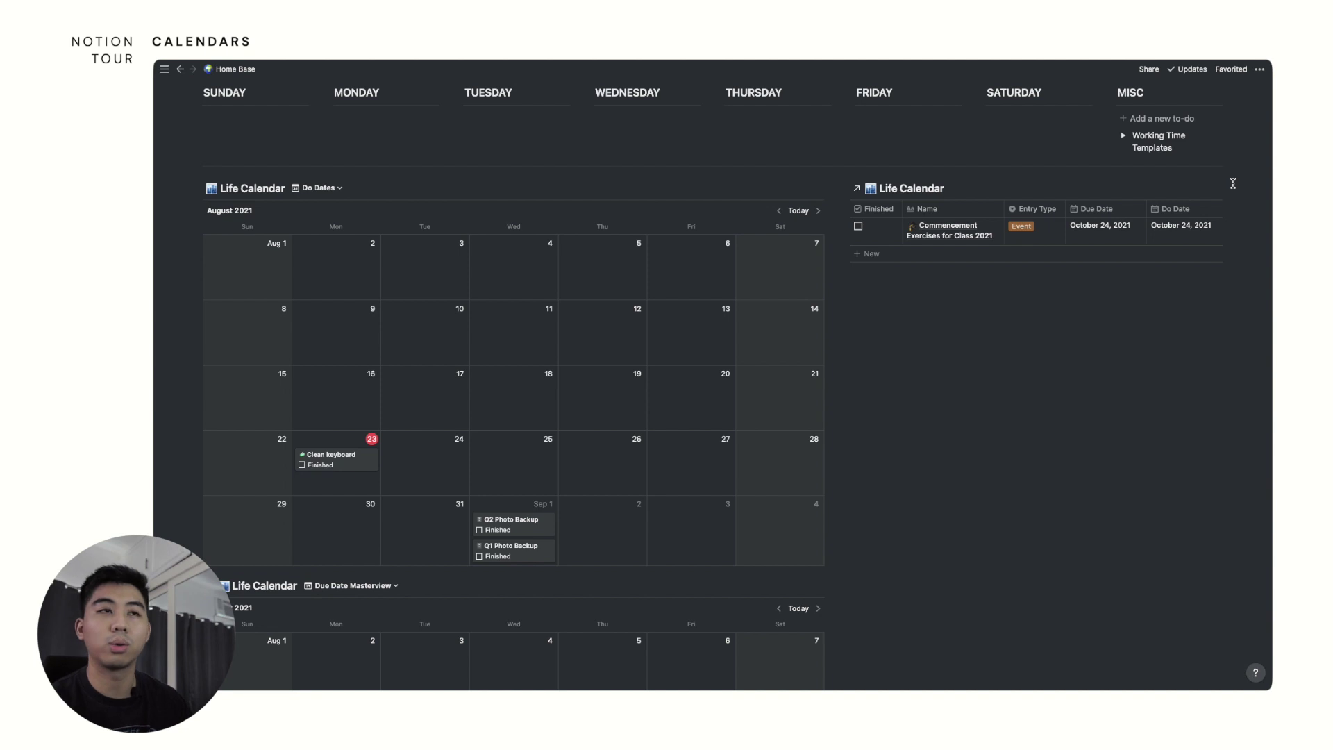
scroll(1233, 183, down, 1)
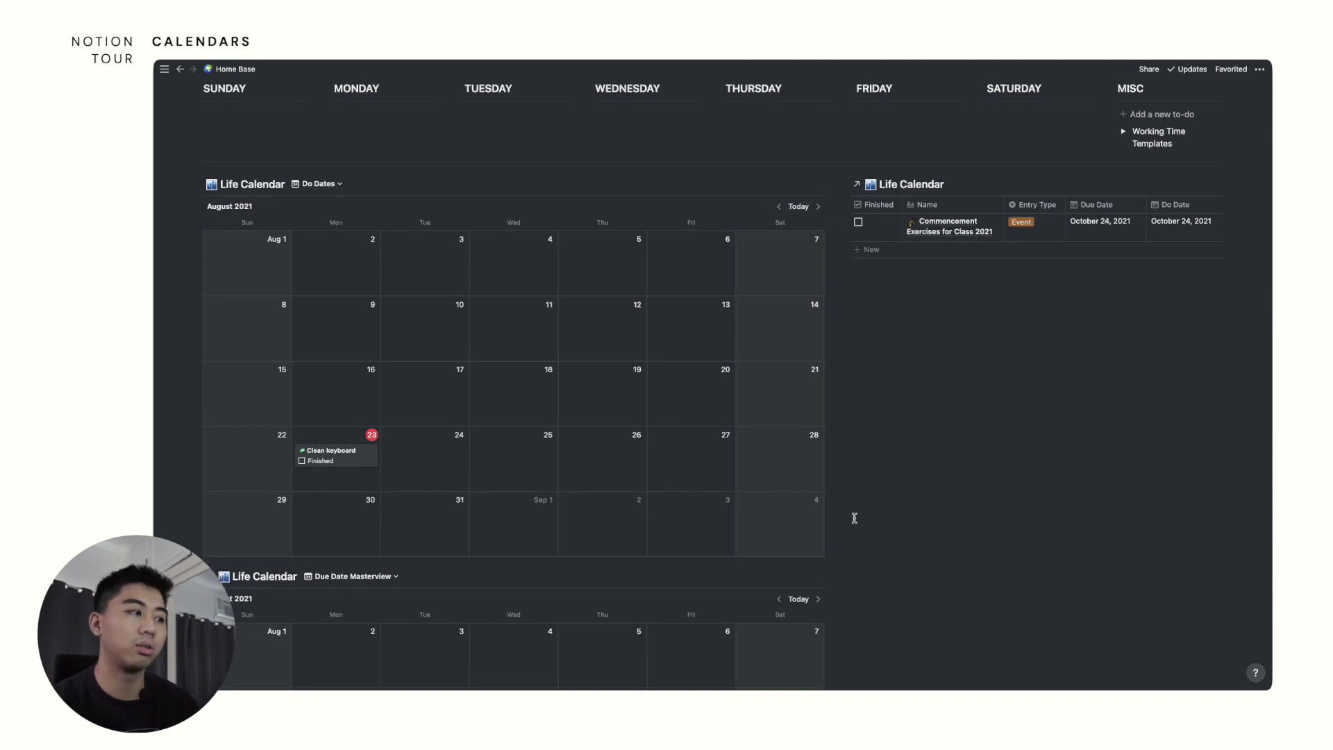
scroll(896, 465, up, 1)
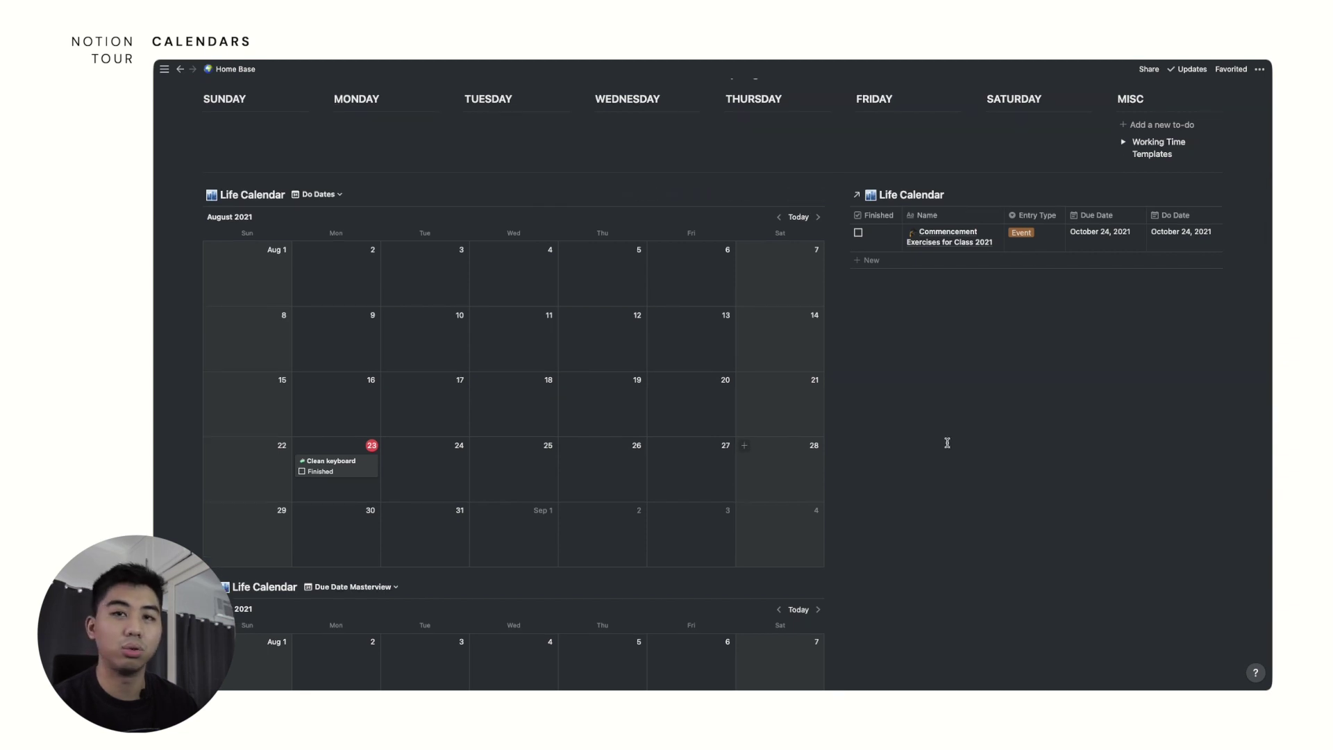
scroll(947, 443, down, 3)
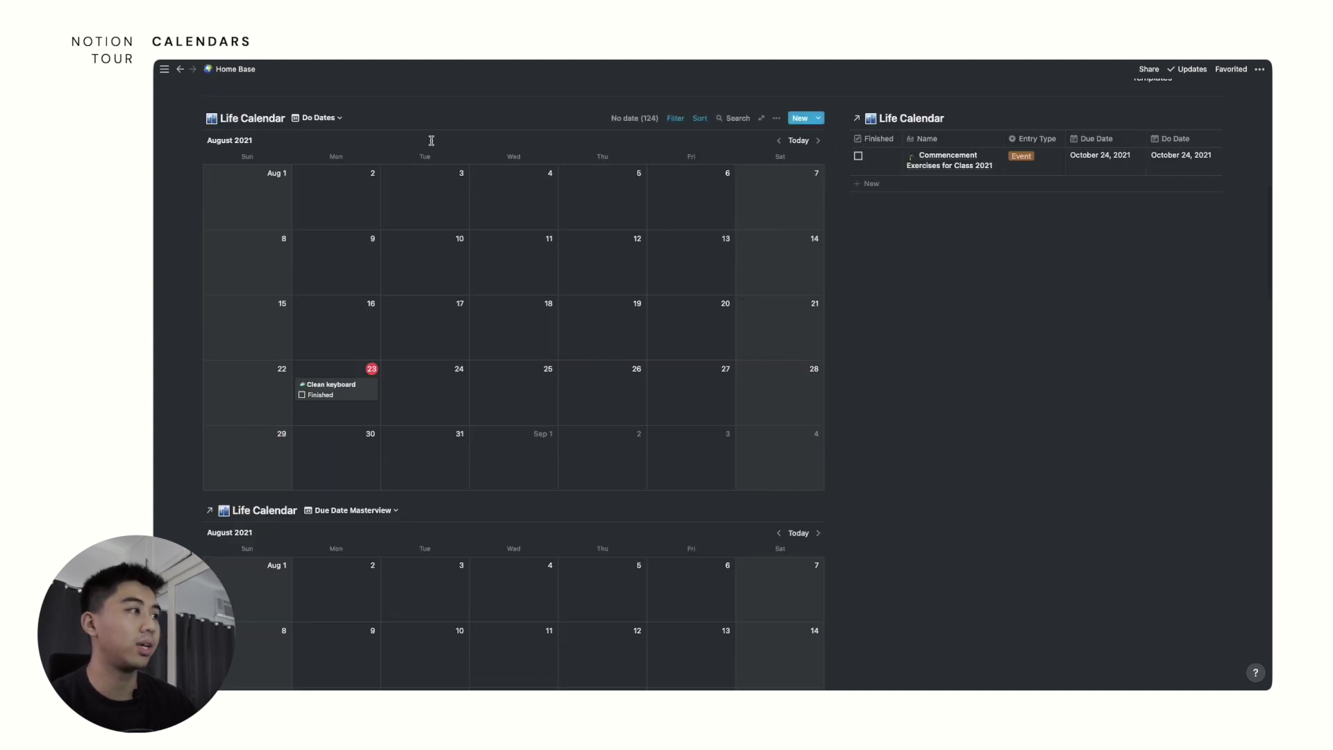
scroll(610, 389, down, 3)
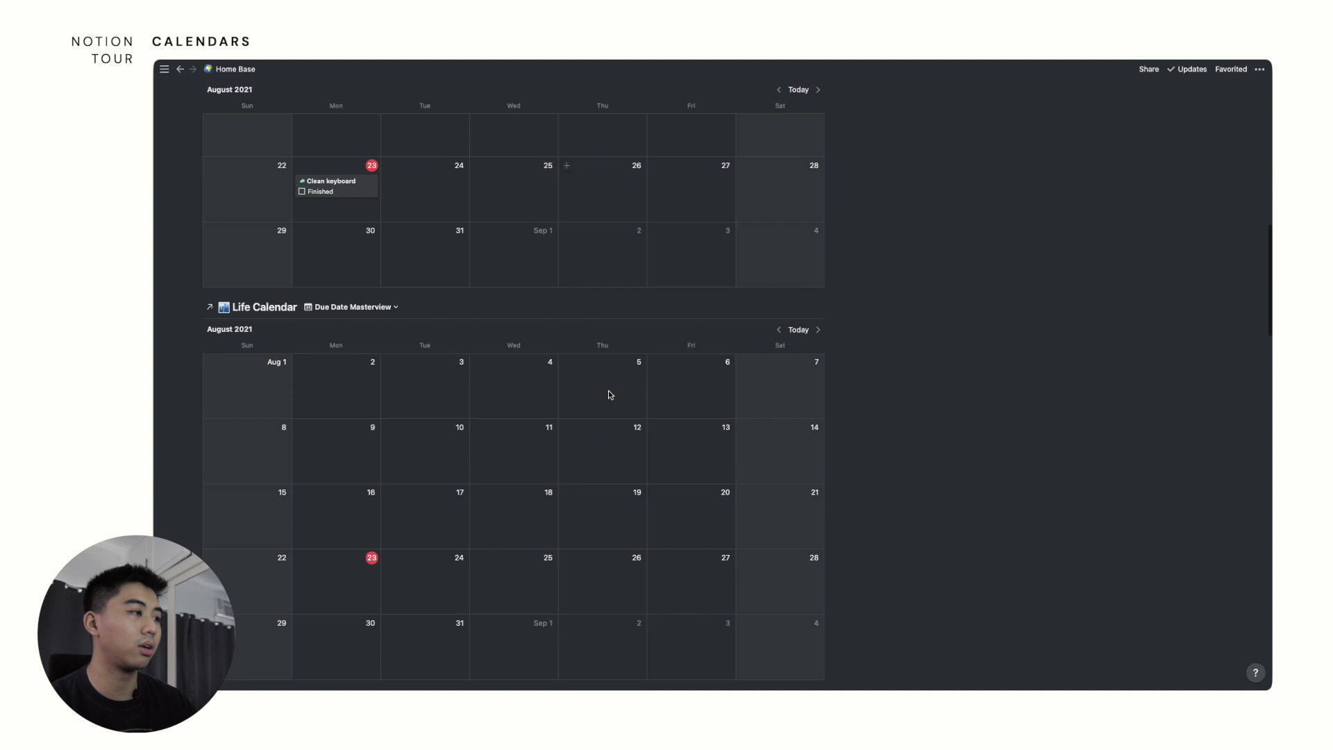
scroll(610, 390, up, 4)
scroll(1006, 363, up, 1)
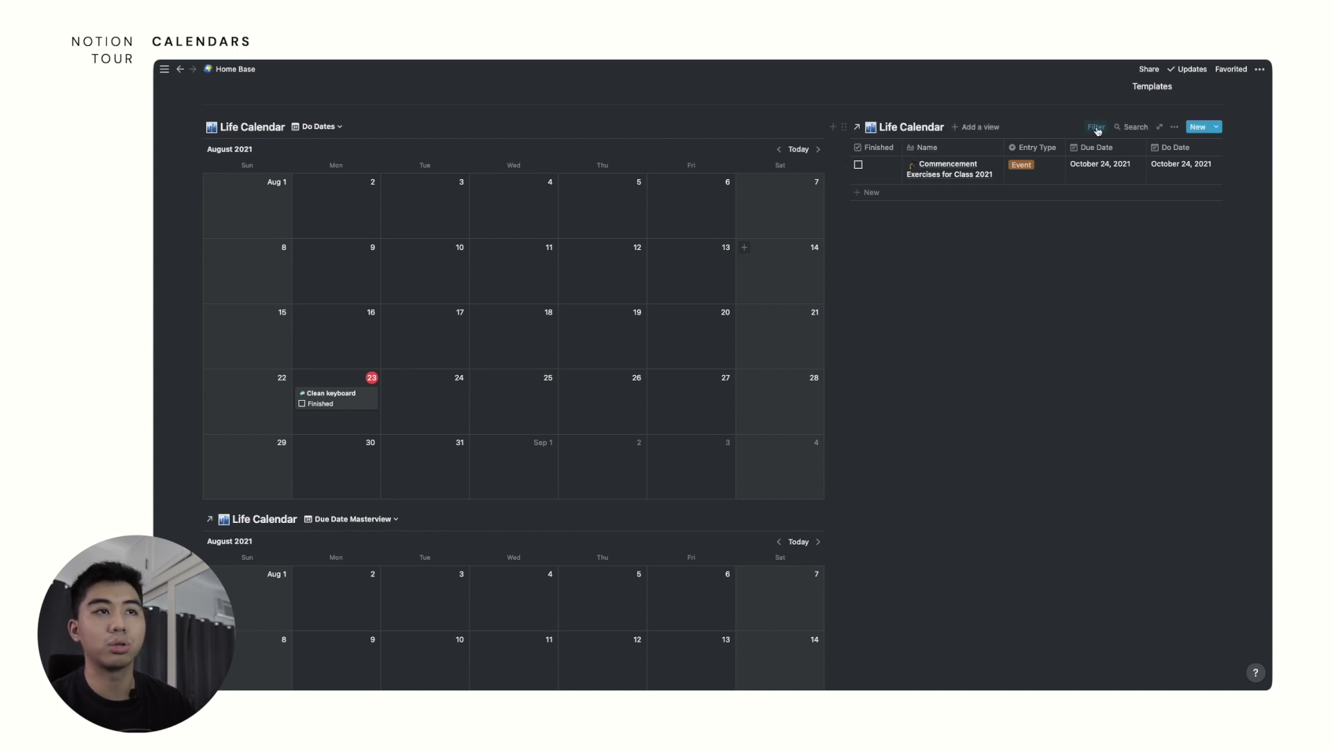
click(1097, 130)
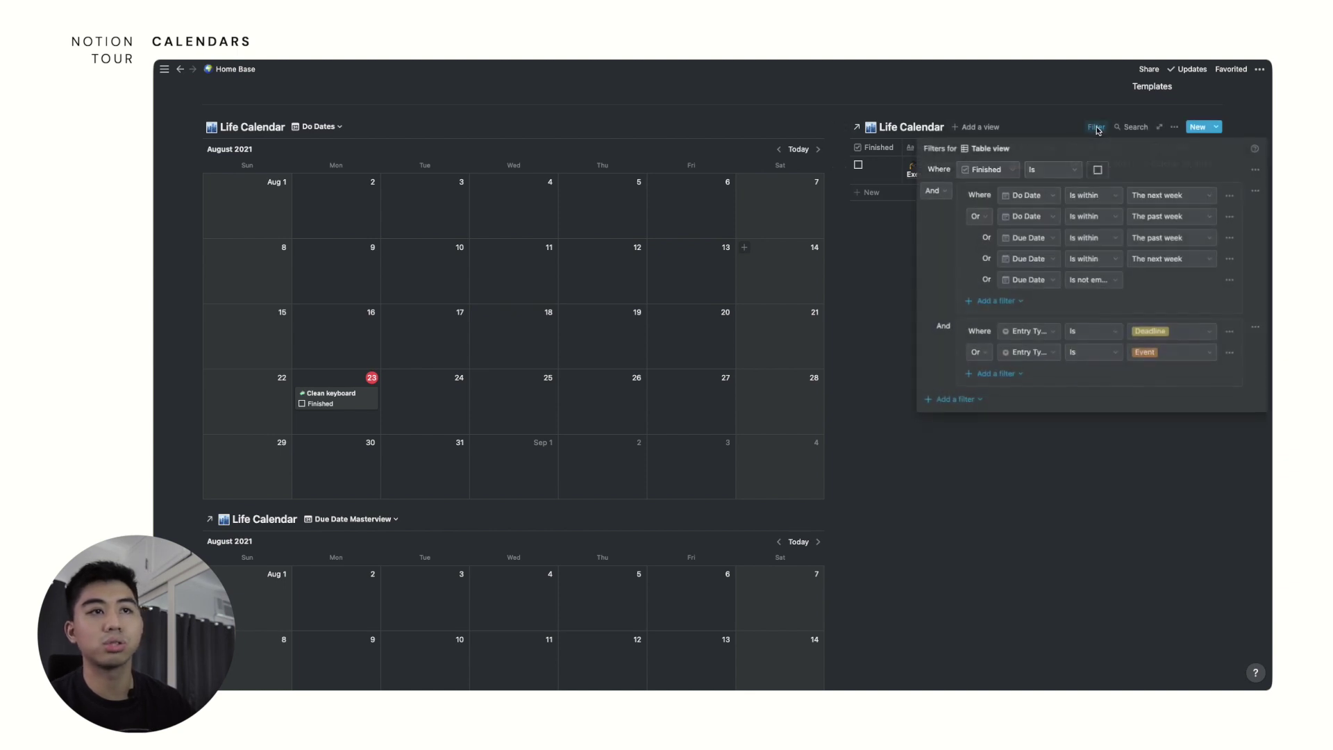
click(1085, 503)
scroll(1054, 205, down, 10)
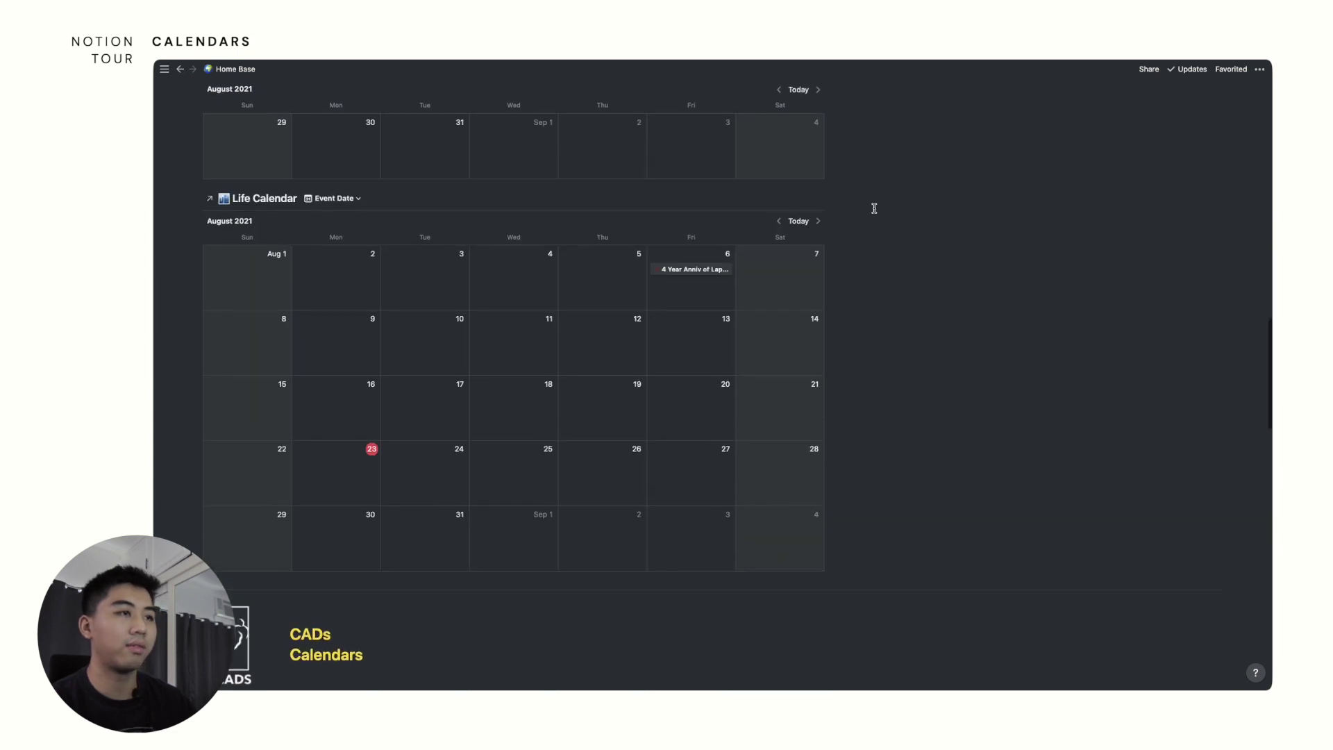
drag(948, 200, 945, 318)
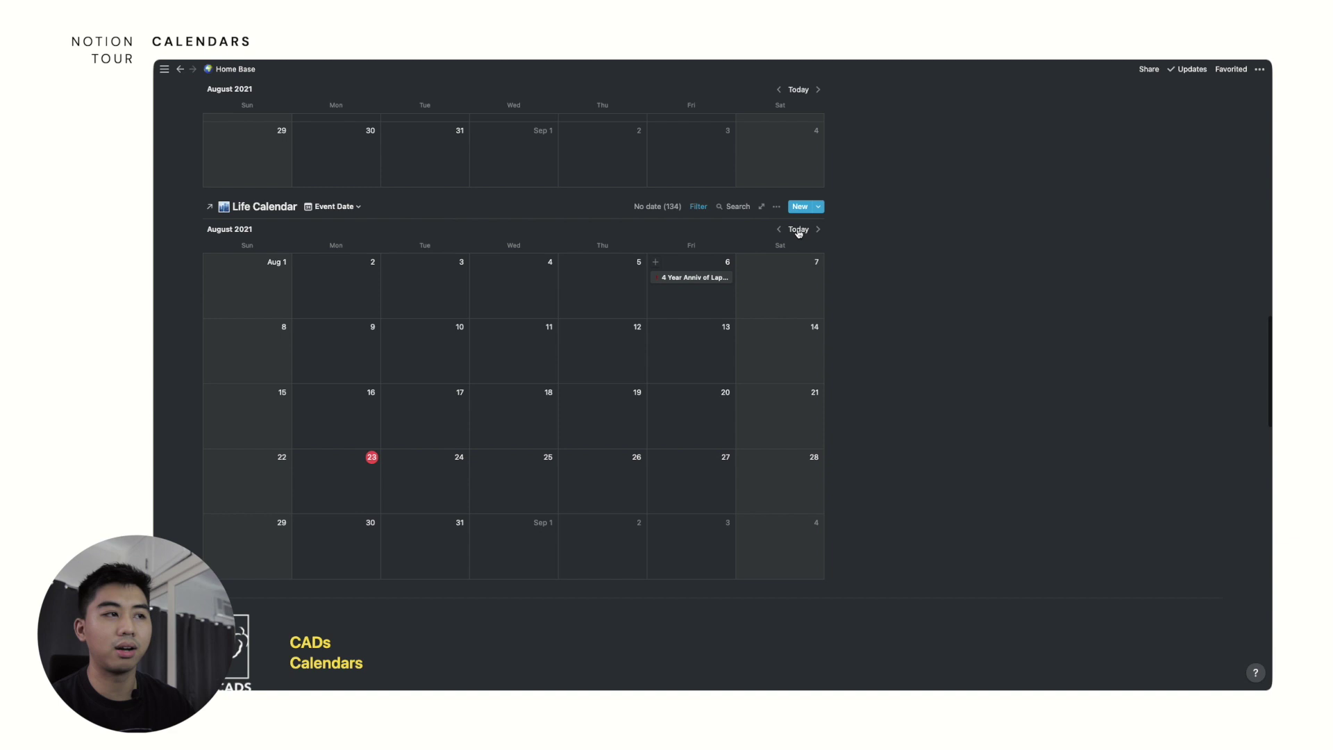
scroll(799, 273, down, 4)
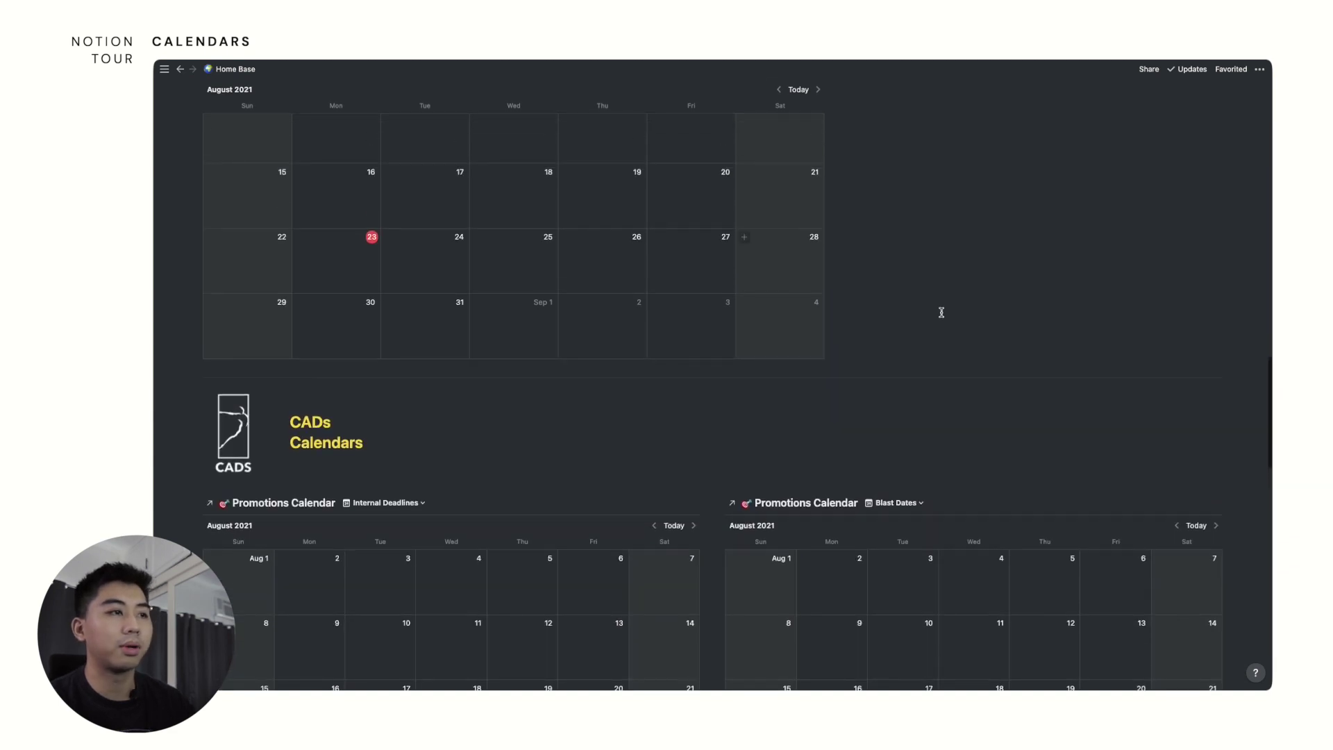
scroll(945, 347, up, 4)
scroll(961, 420, up, 1)
scroll(960, 420, down, 6)
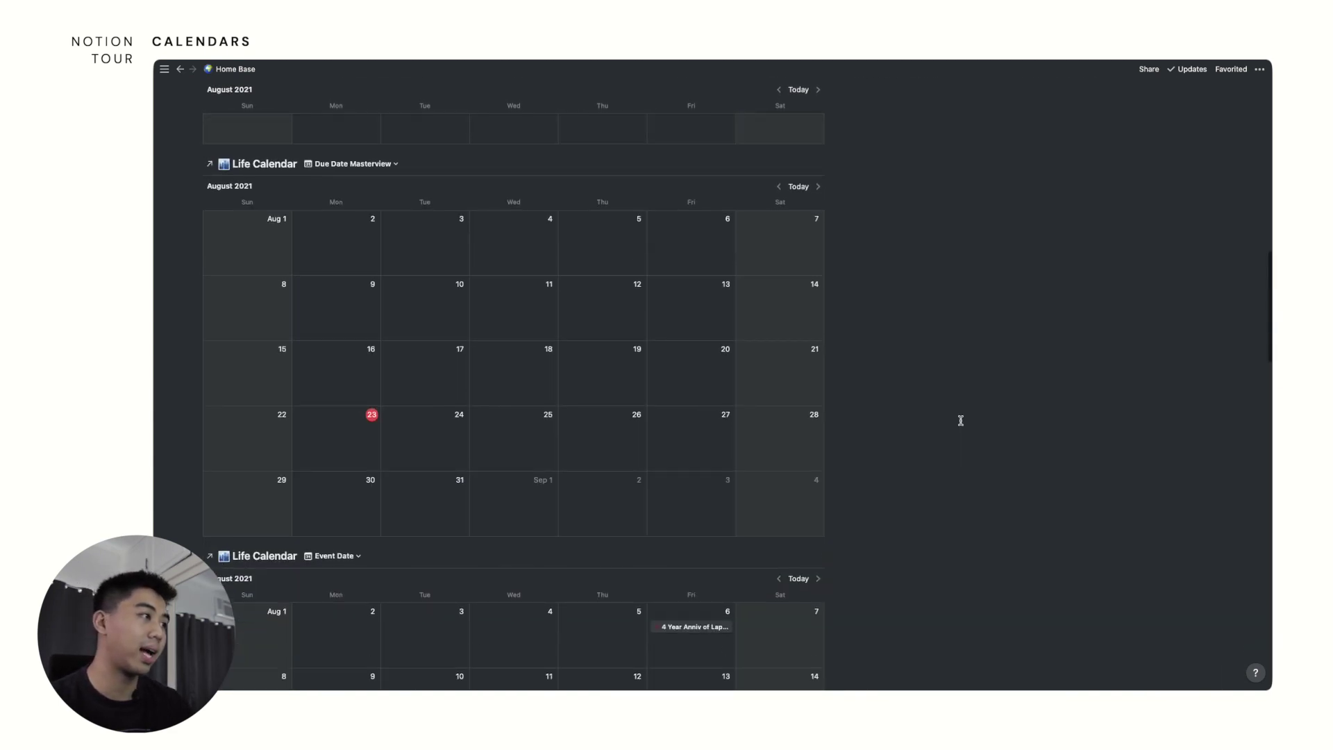
scroll(960, 420, down, 5)
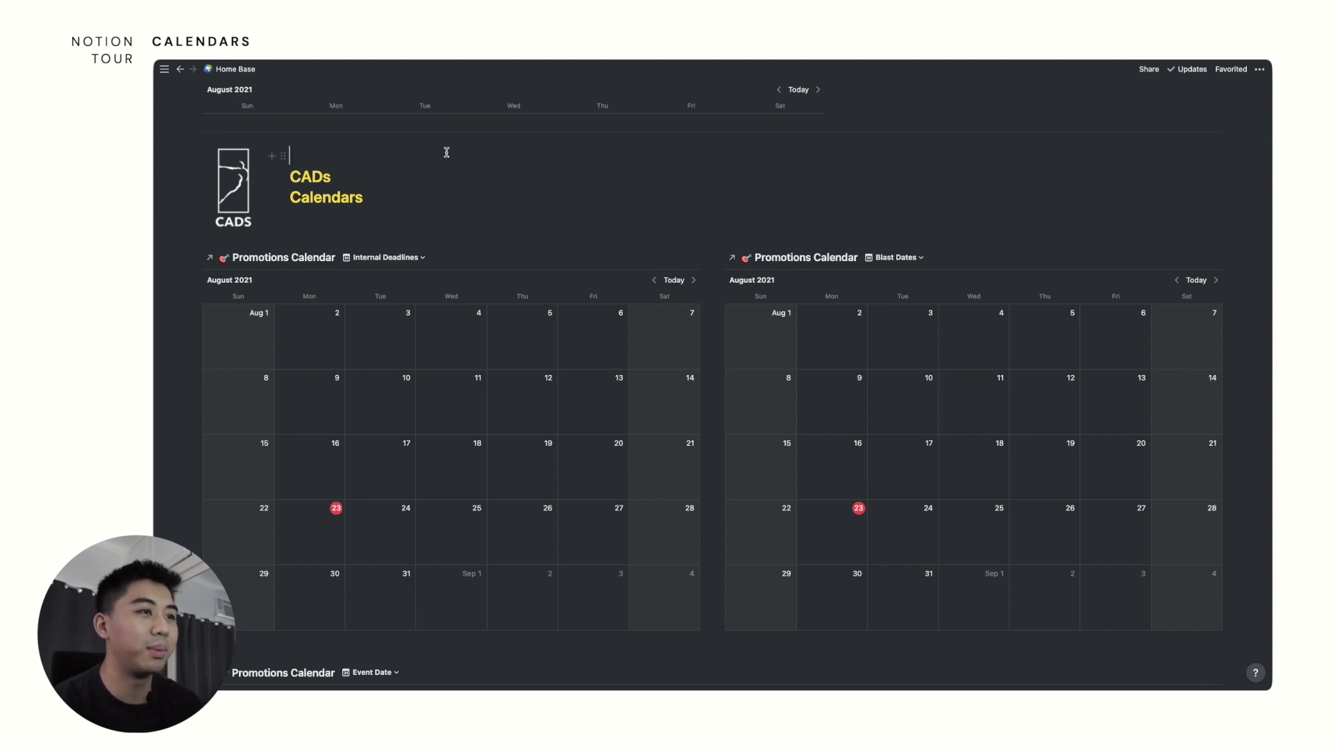
scroll(446, 149, down, 1)
scroll(636, 191, down, 1)
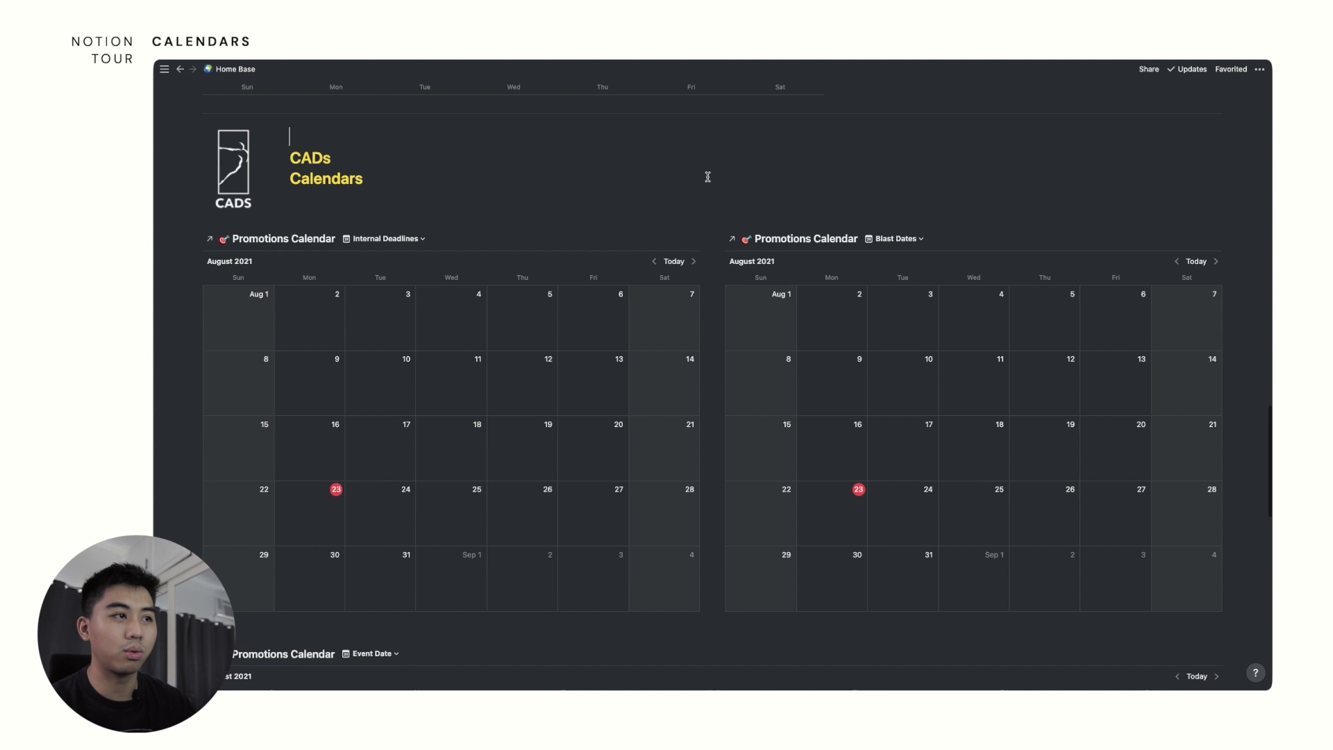
scroll(606, 183, down, 1)
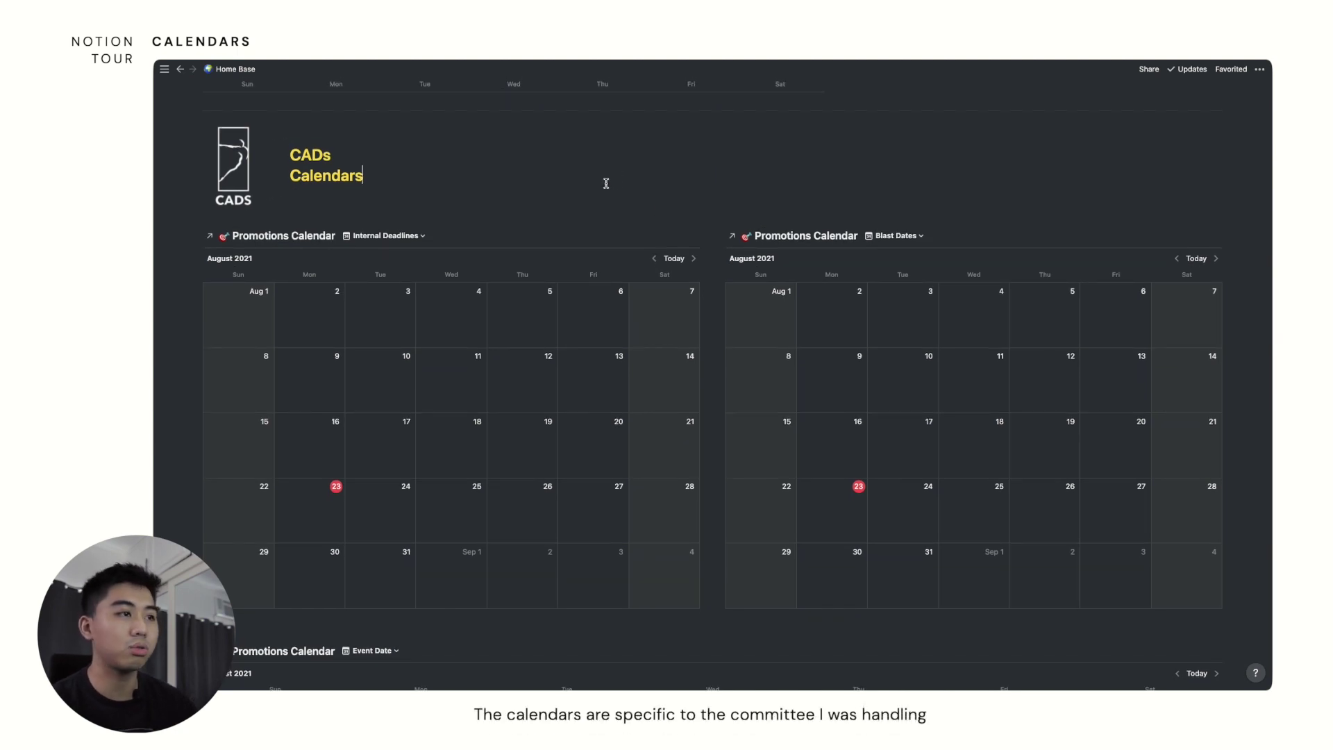
scroll(606, 183, up, 2)
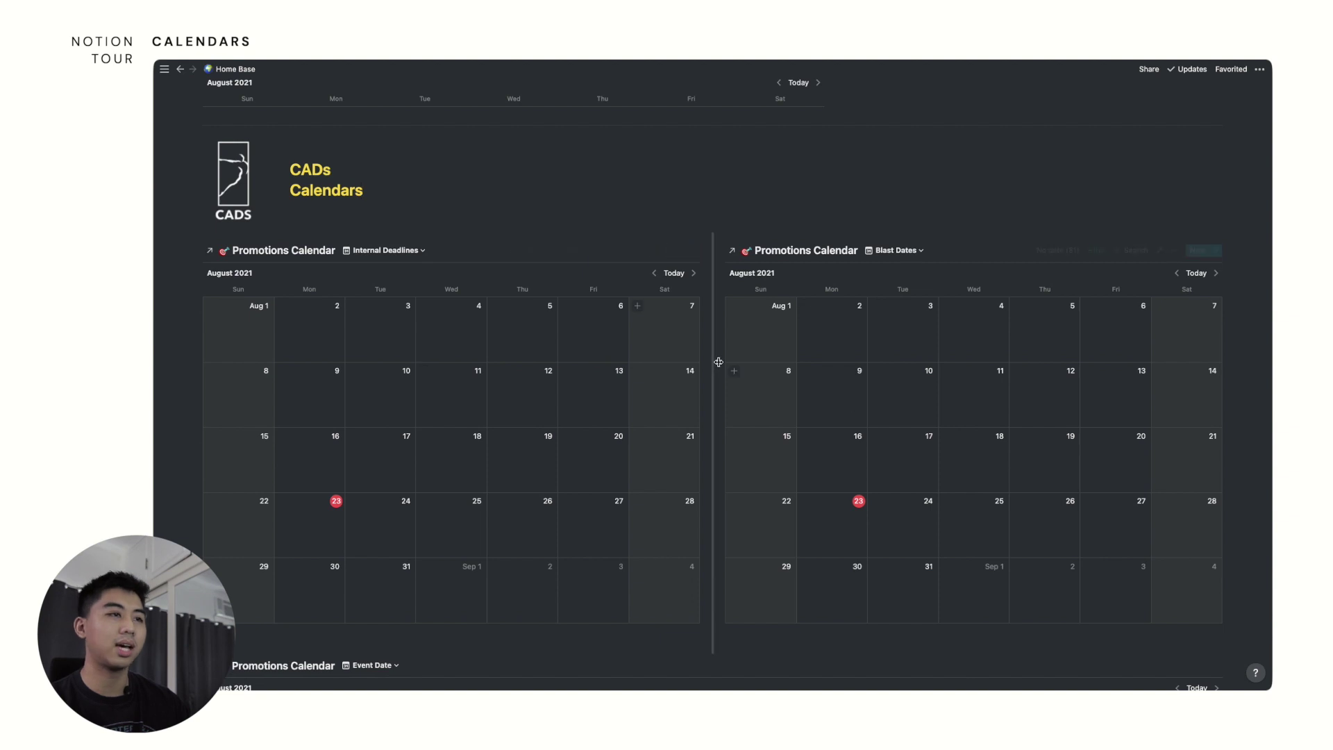
scroll(717, 362, down, 5)
scroll(895, 375, down, 8)
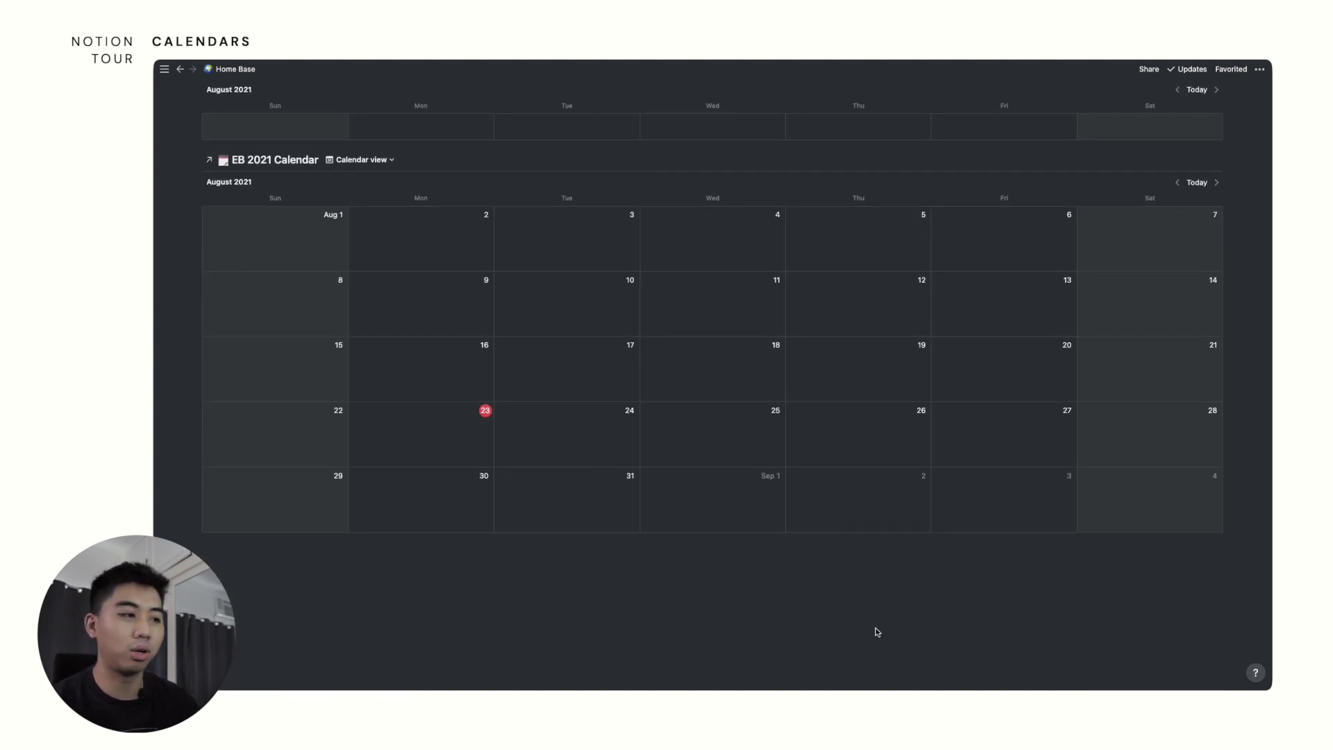
scroll(877, 632, up, 1)
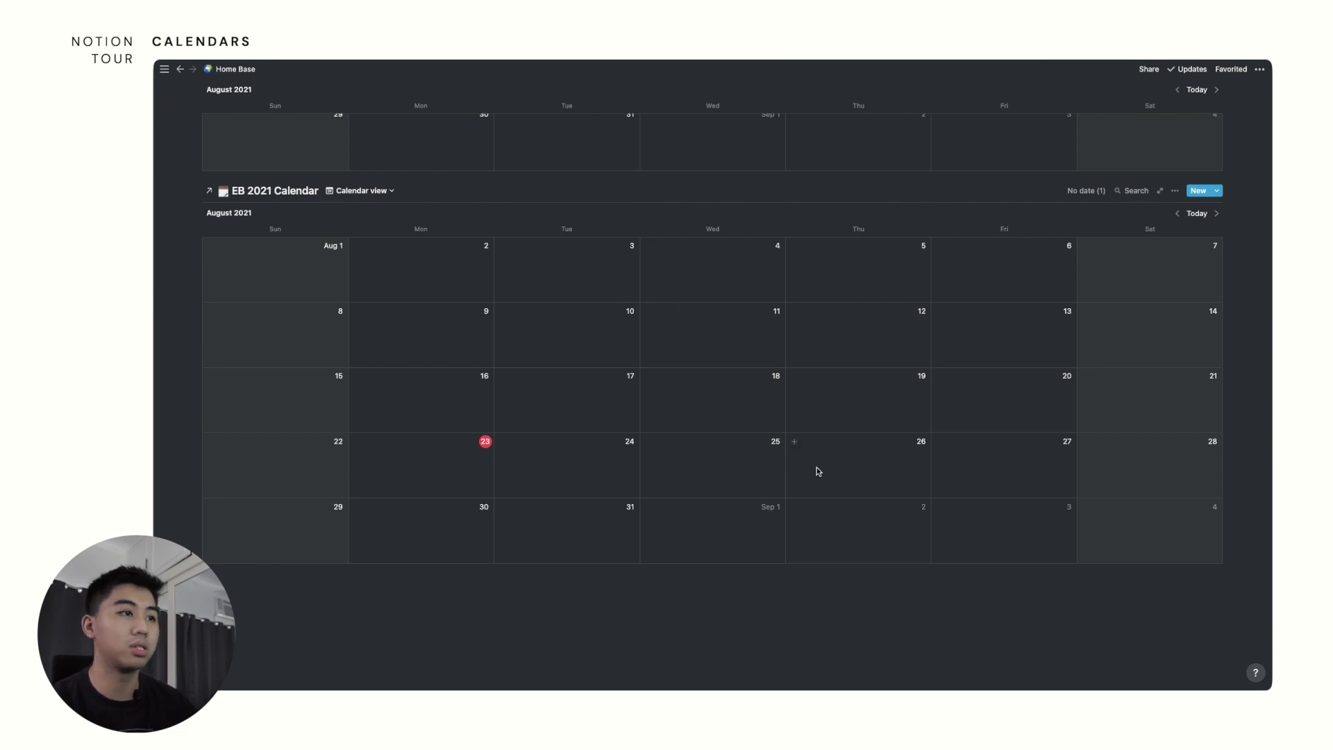
Preview the FA 104 Working Time entry in the Life Calendar, then close it.
scroll(817, 471, up, 15)
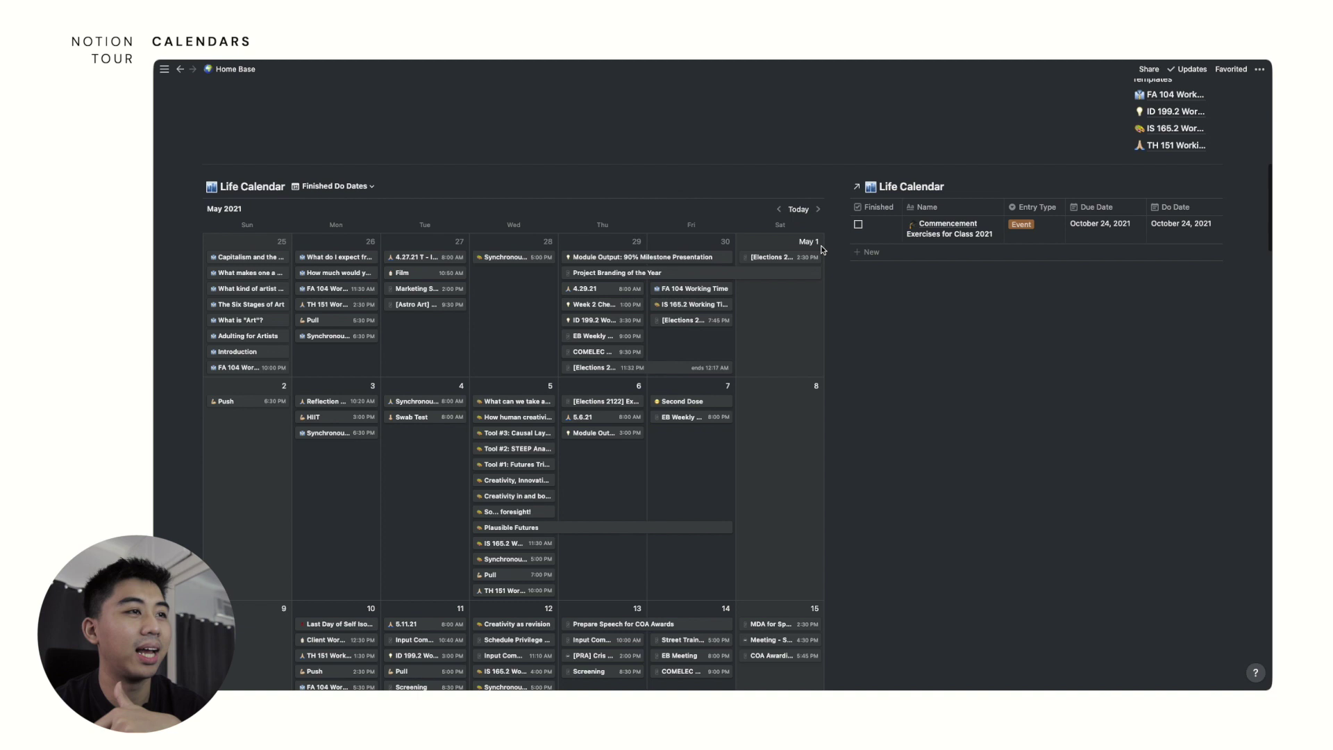
scroll(821, 244, down, 1)
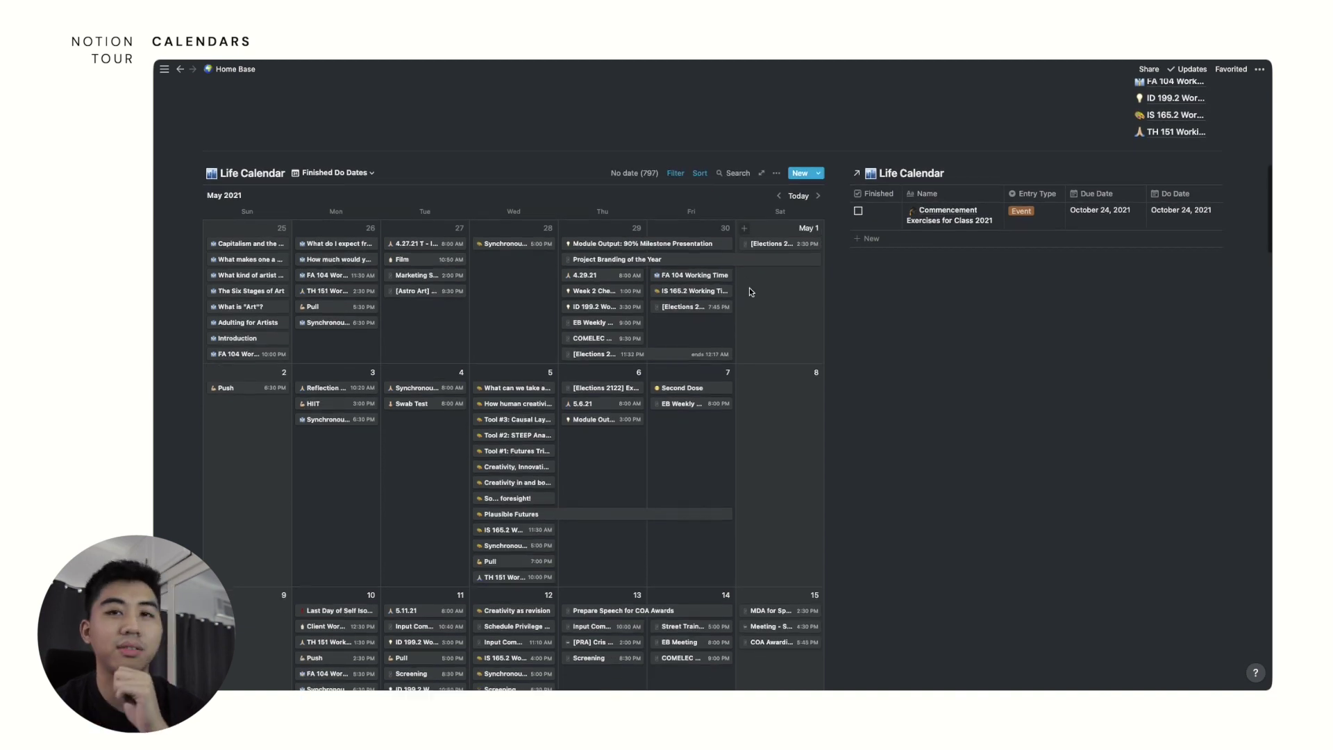
scroll(748, 287, down, 3)
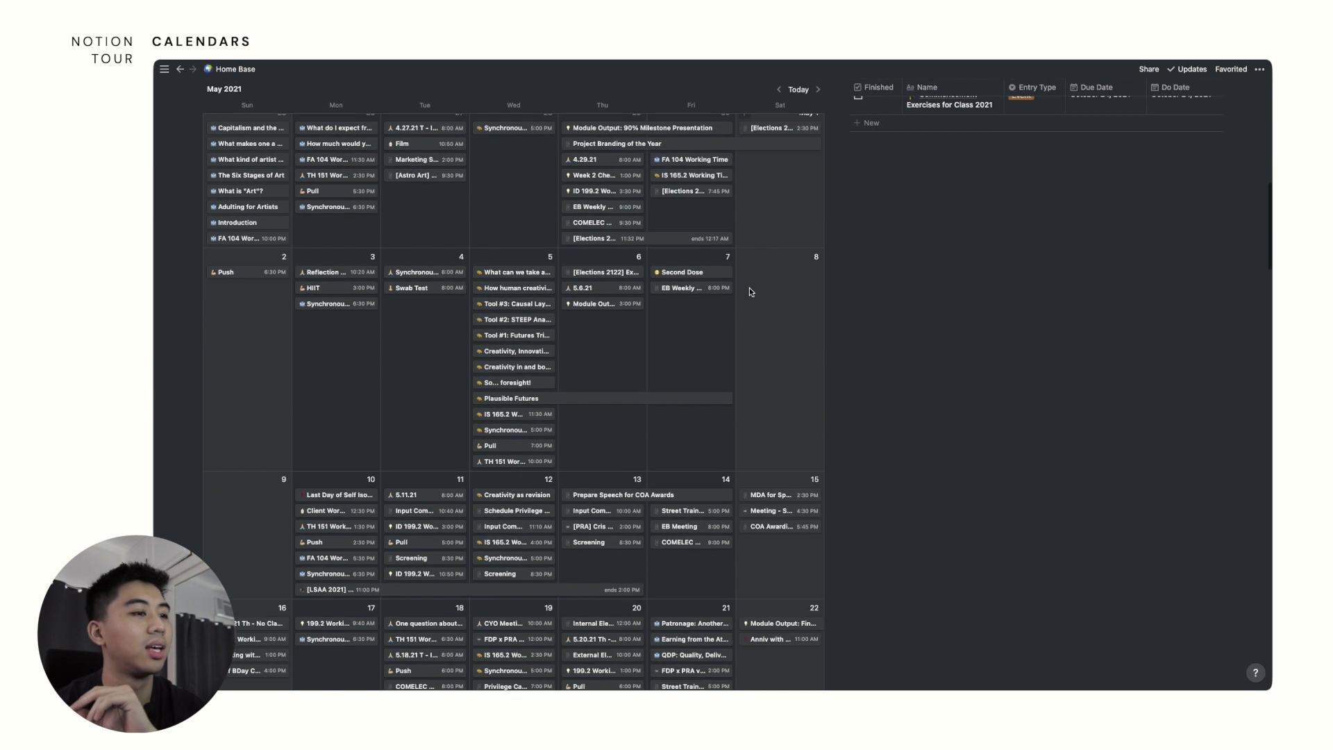
scroll(748, 288, up, 1)
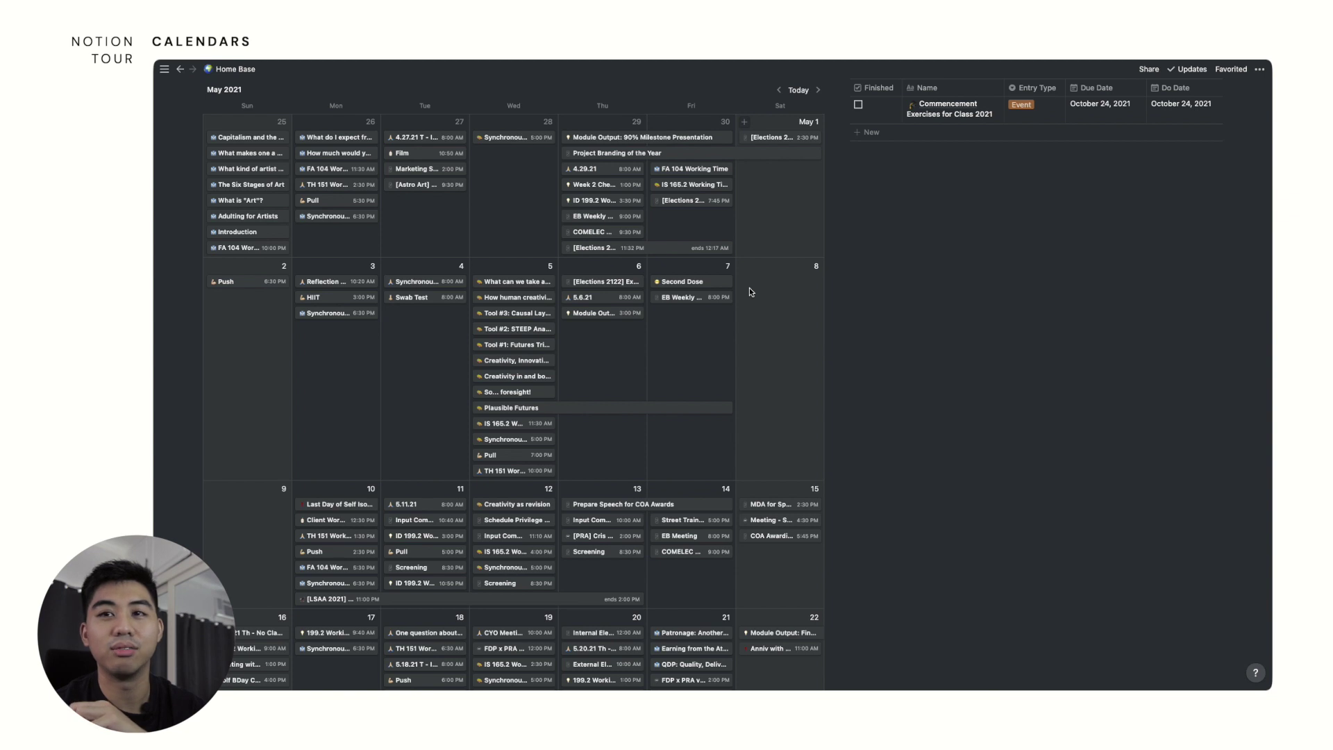
scroll(749, 290, up, 1)
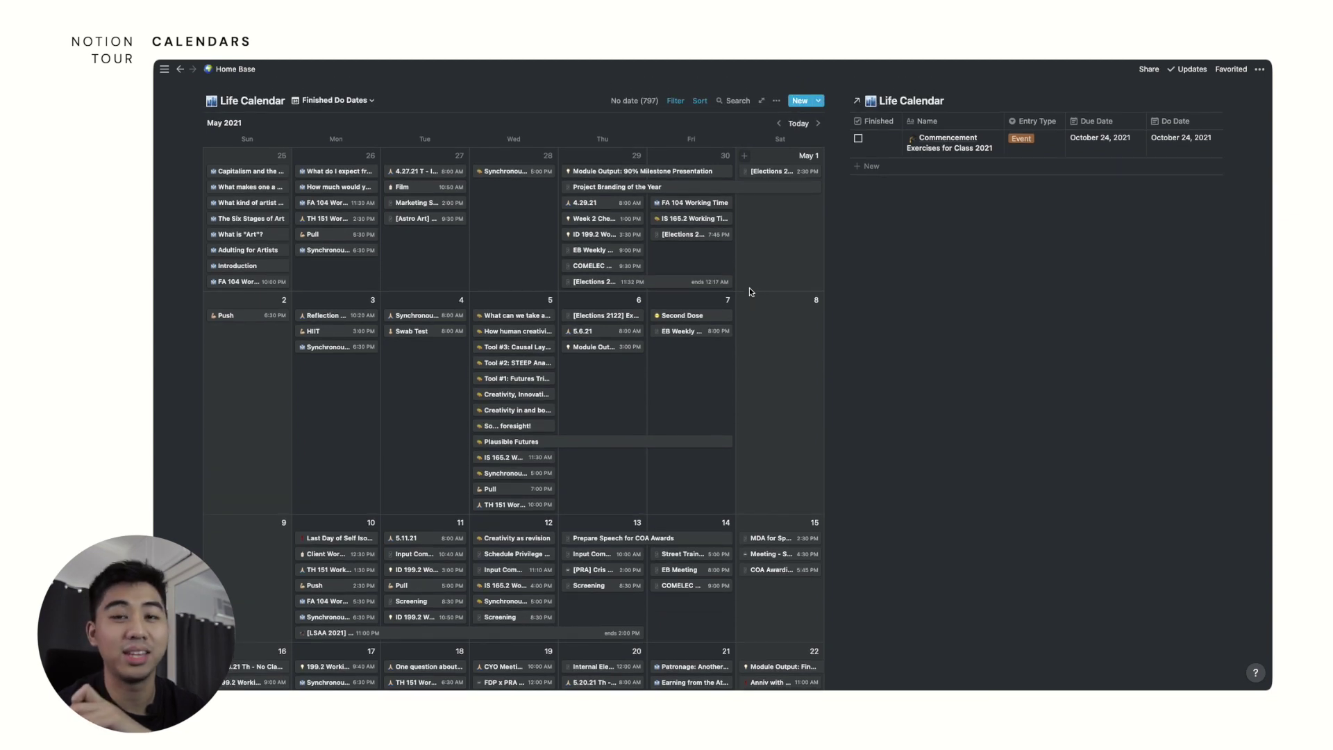
scroll(748, 288, up, 2)
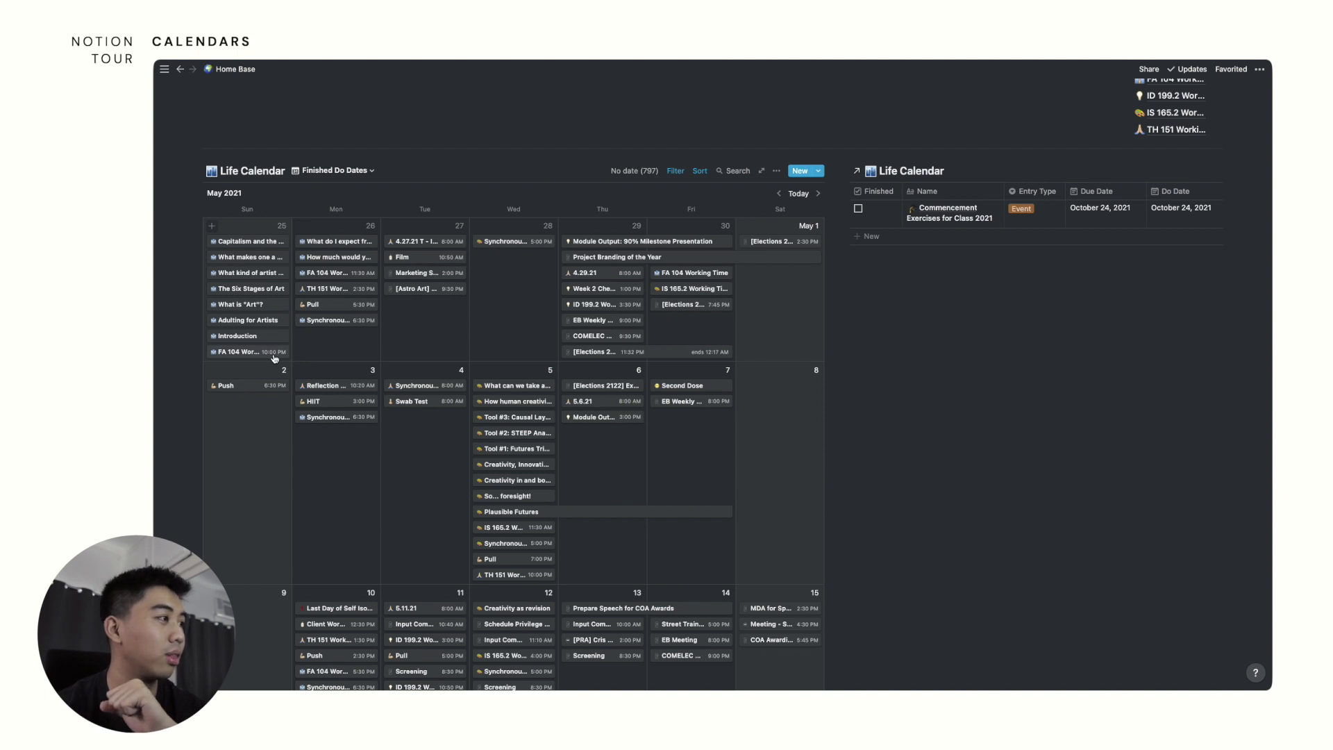
scroll(793, 555, down, 10)
click(794, 556)
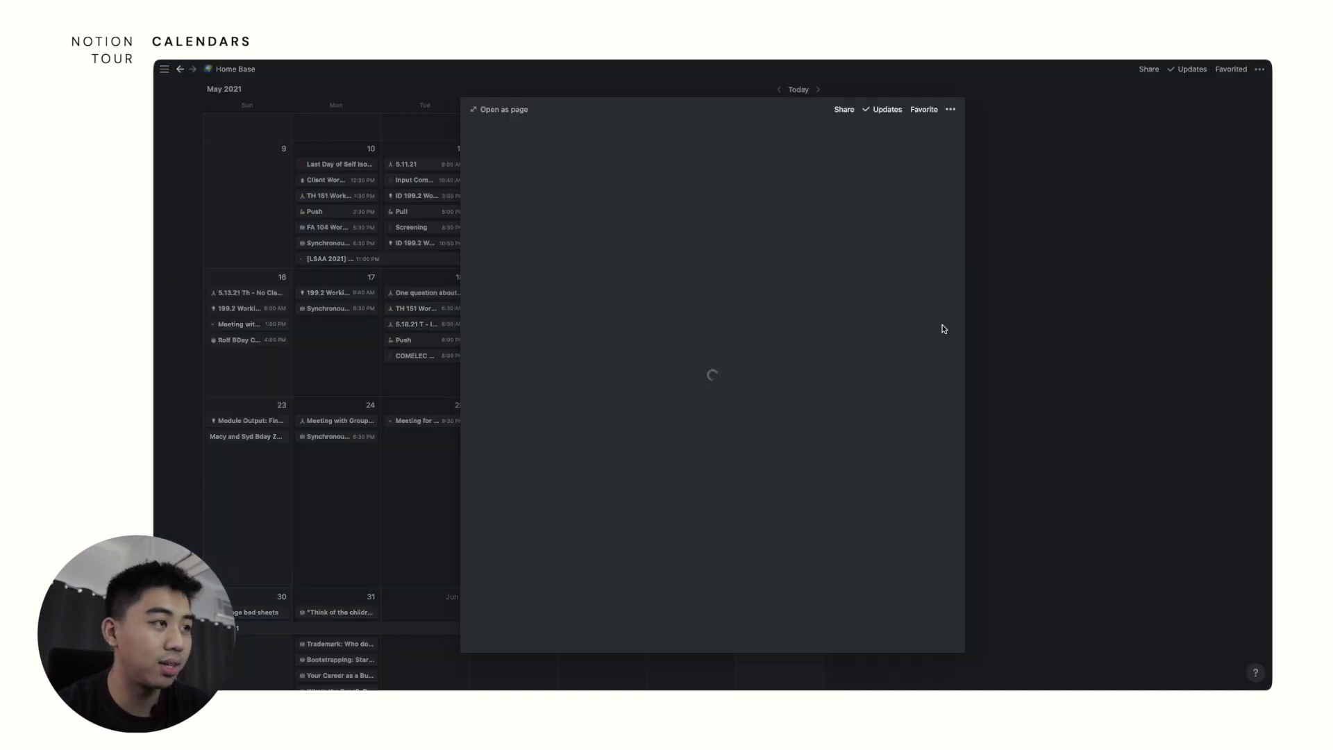
scroll(837, 302, down, 4)
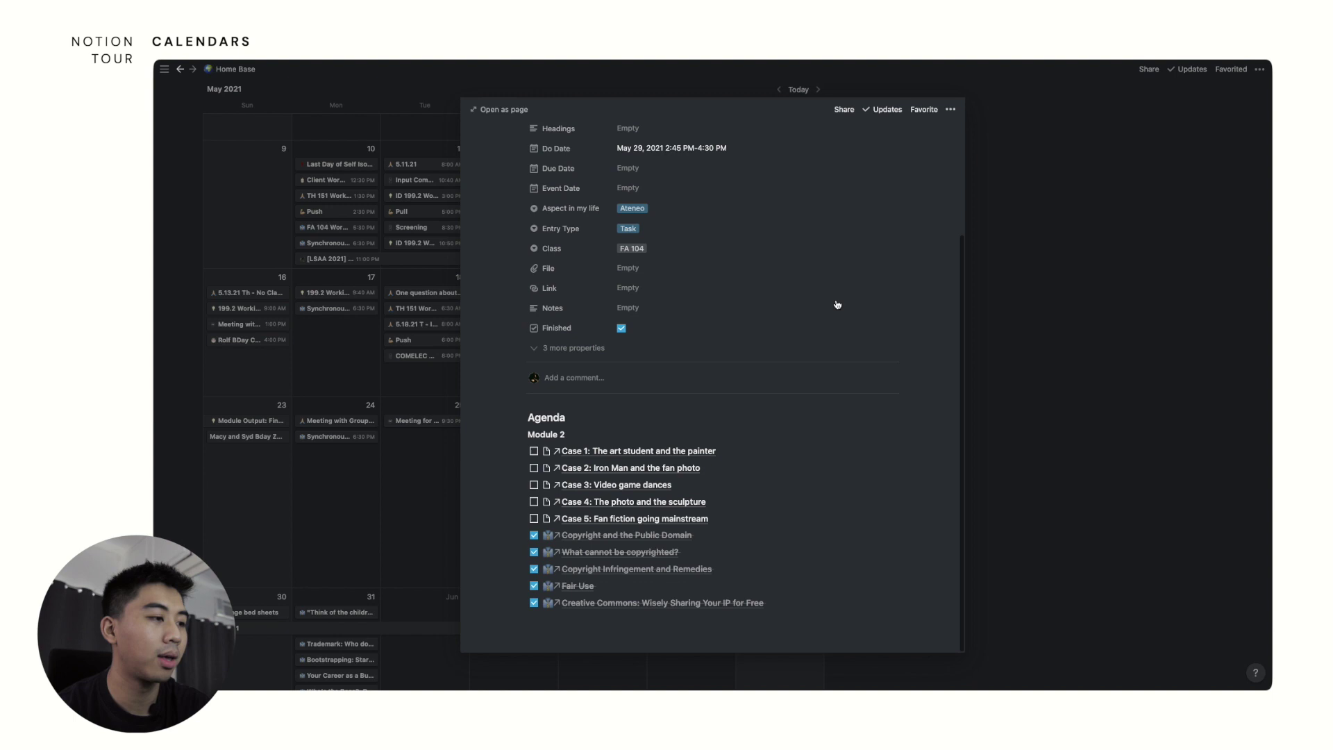
click(1118, 312)
Scroll back up through the Home Base dashboard.
scroll(772, 410, down, 1)
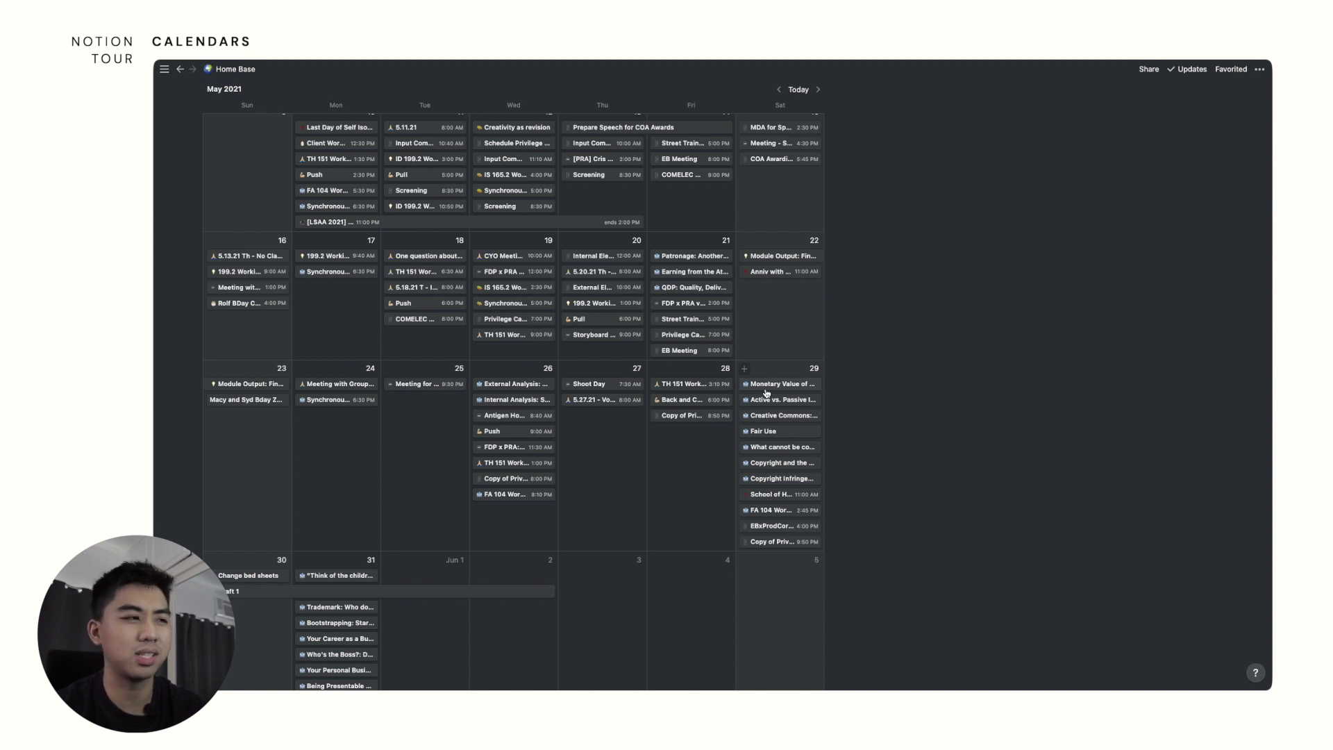
scroll(777, 463, up, 3)
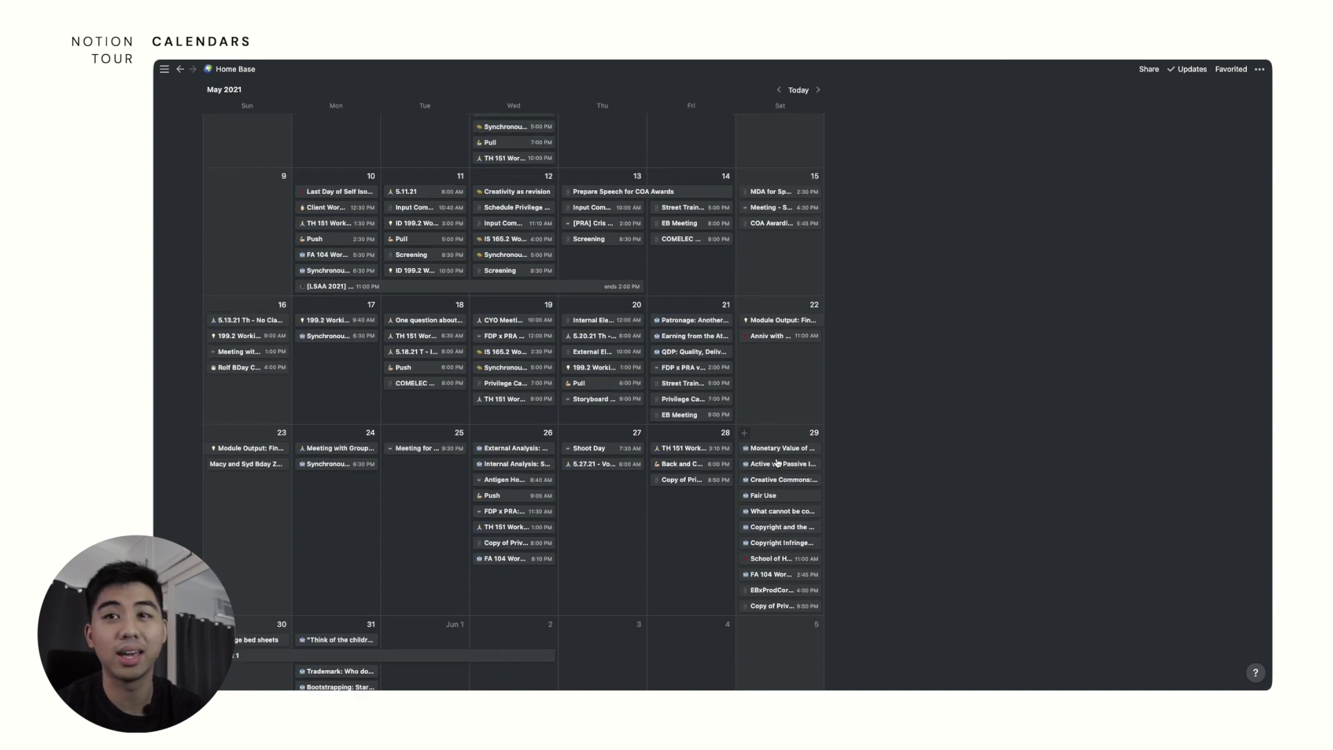
scroll(777, 463, up, 9)
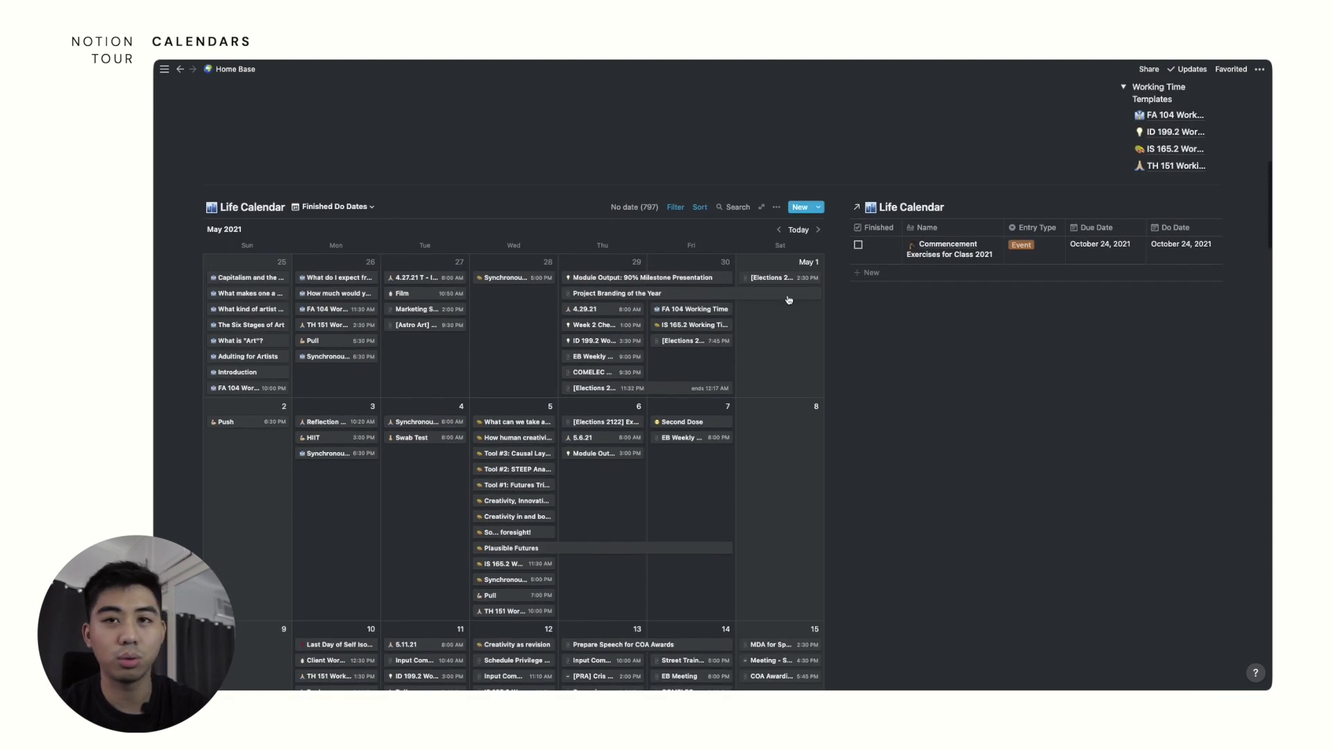
scroll(788, 299, down, 9)
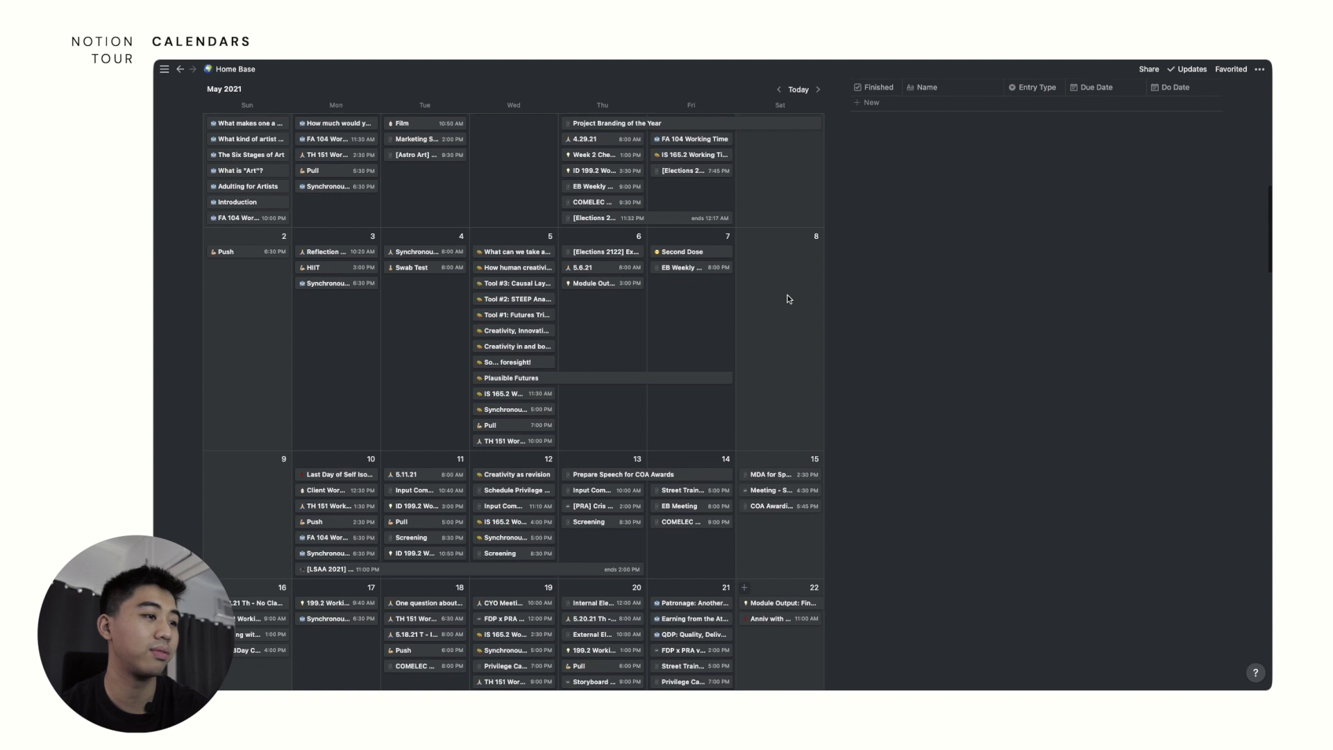
scroll(788, 299, up, 12)
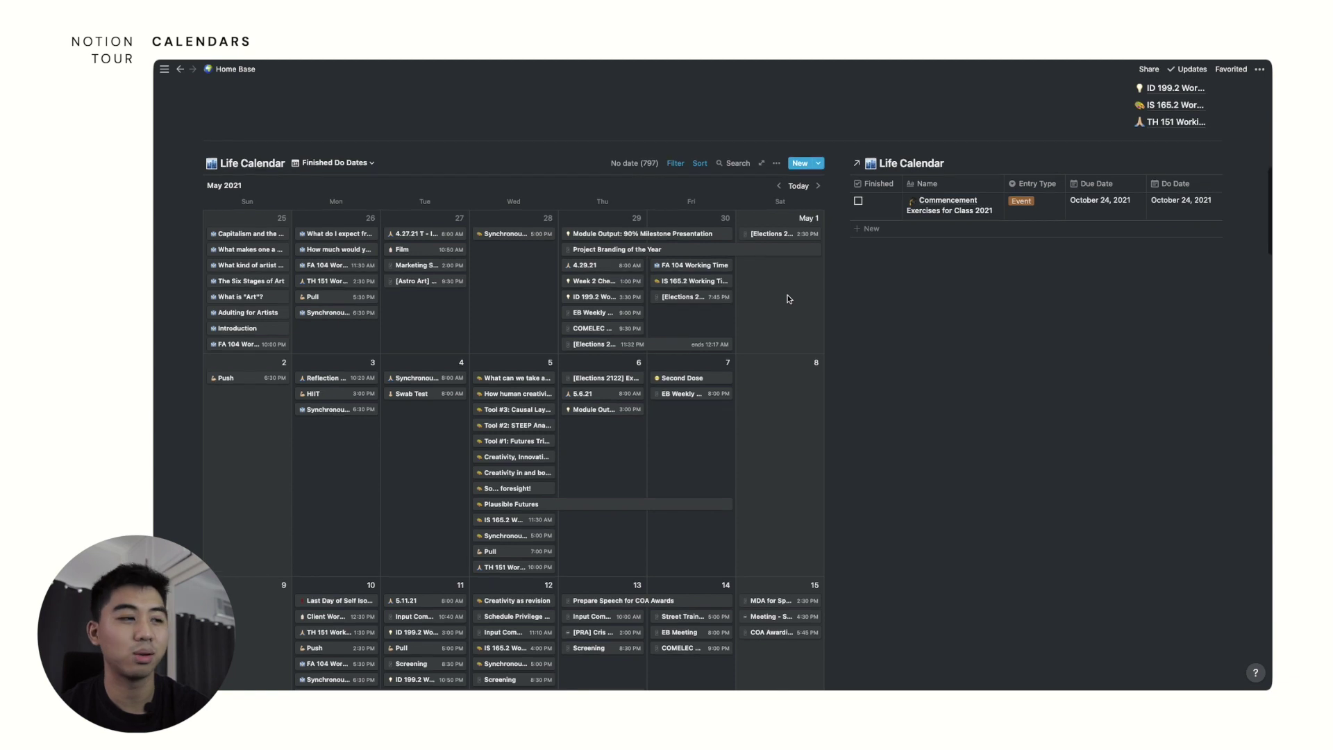
scroll(788, 299, down, 15)
scroll(789, 299, up, 16)
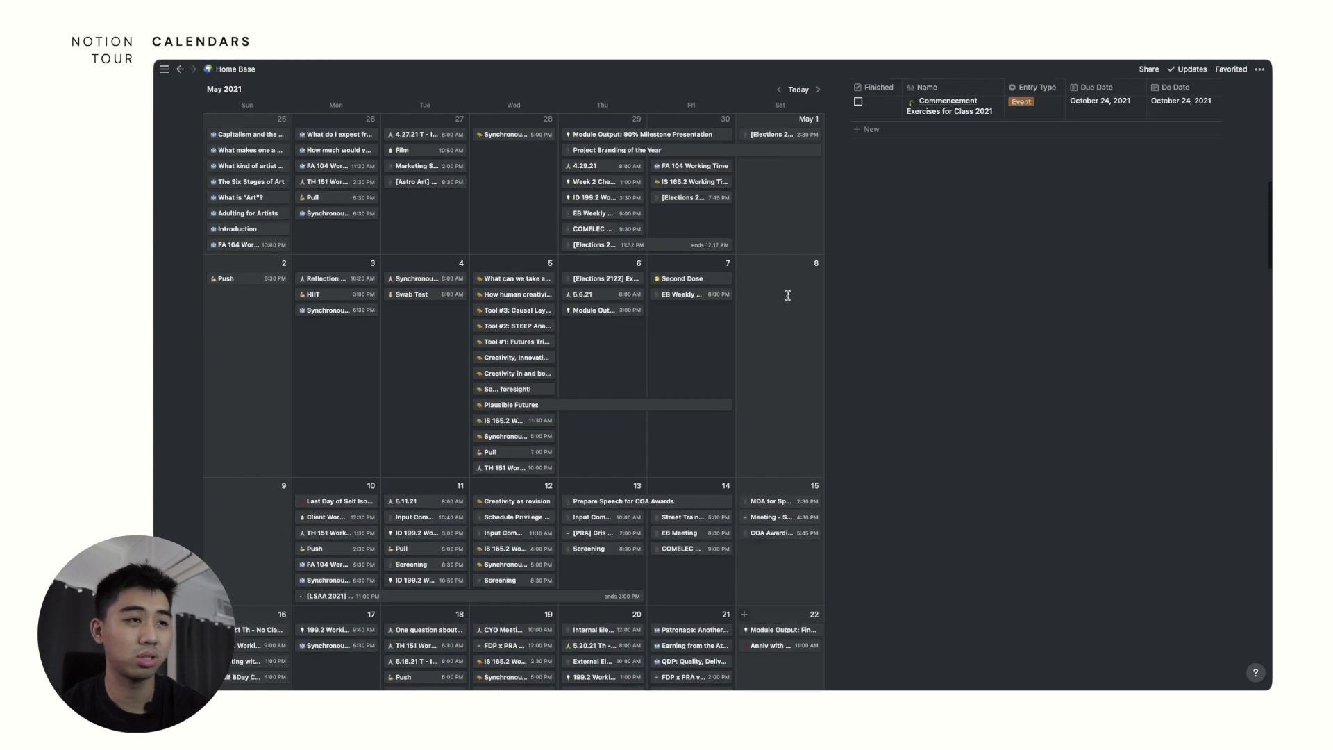
scroll(793, 256, up, 2)
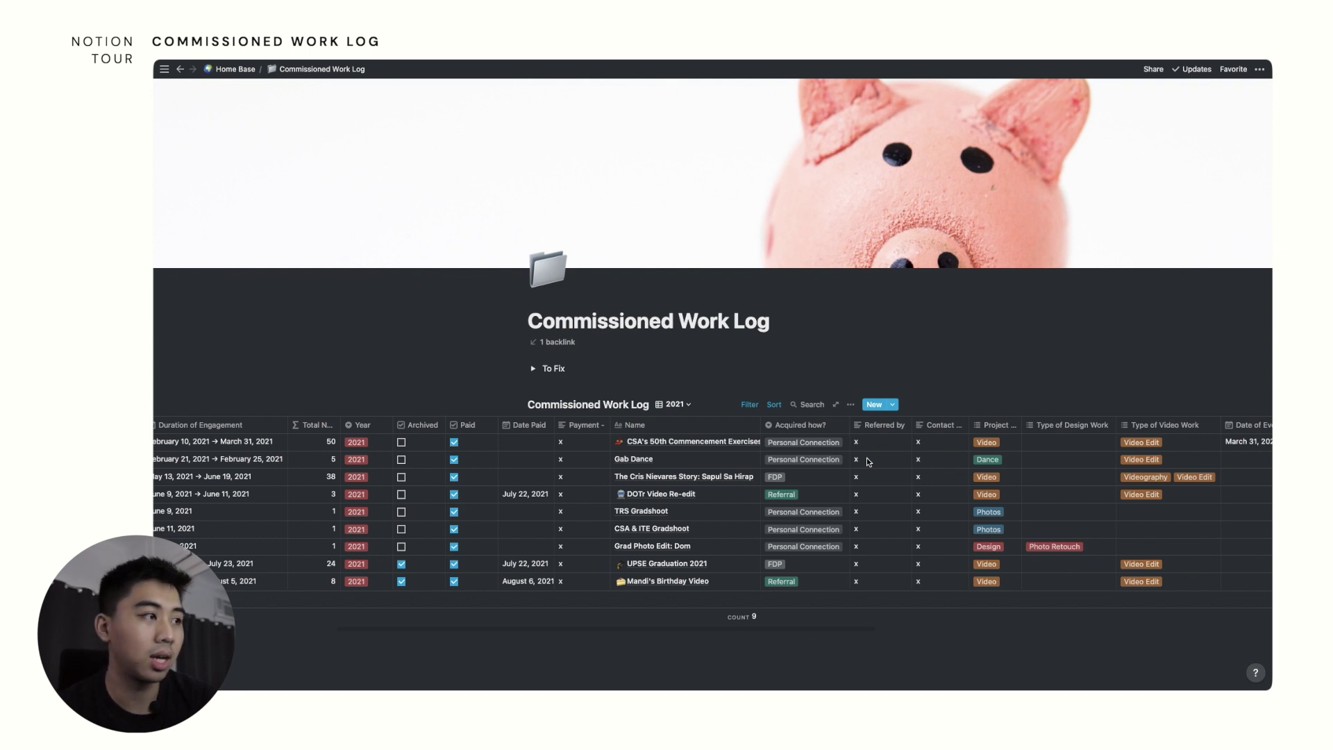
scroll(866, 462, down, 3)
scroll(867, 462, left, 3)
click(425, 332)
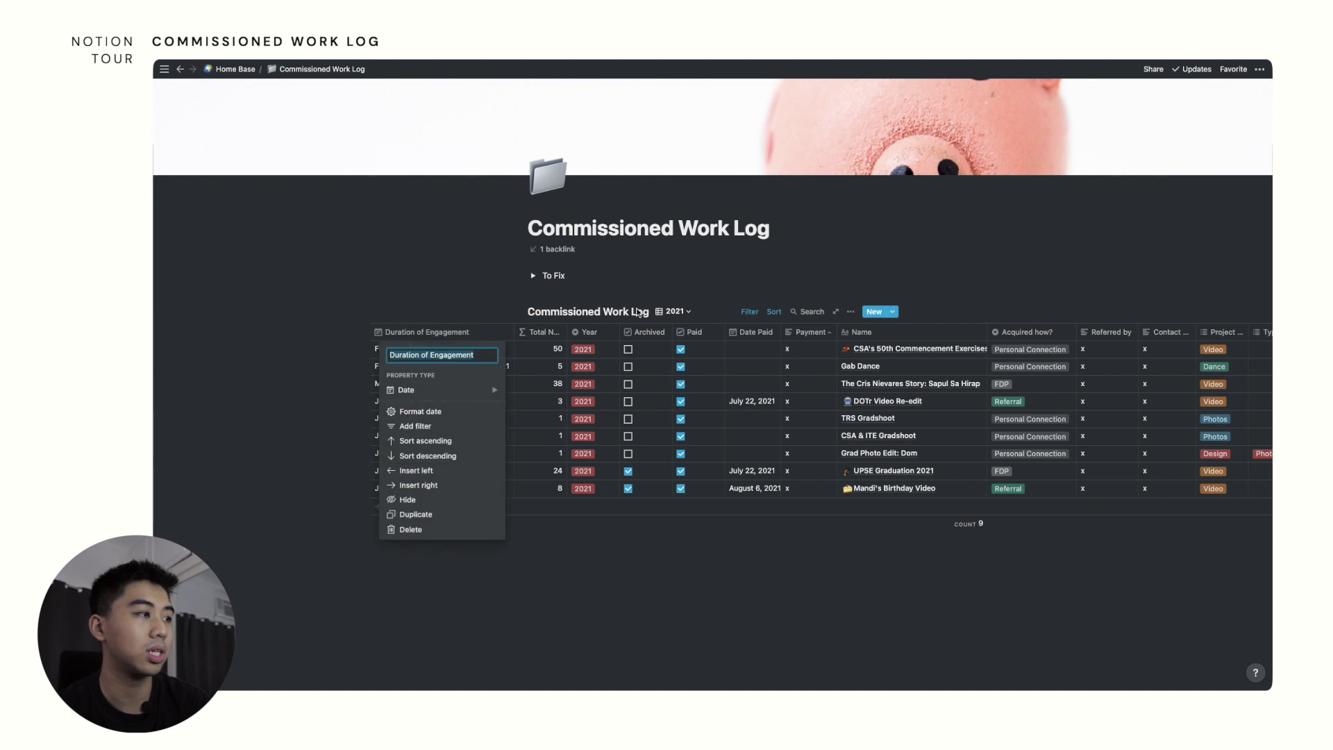
click(545, 331)
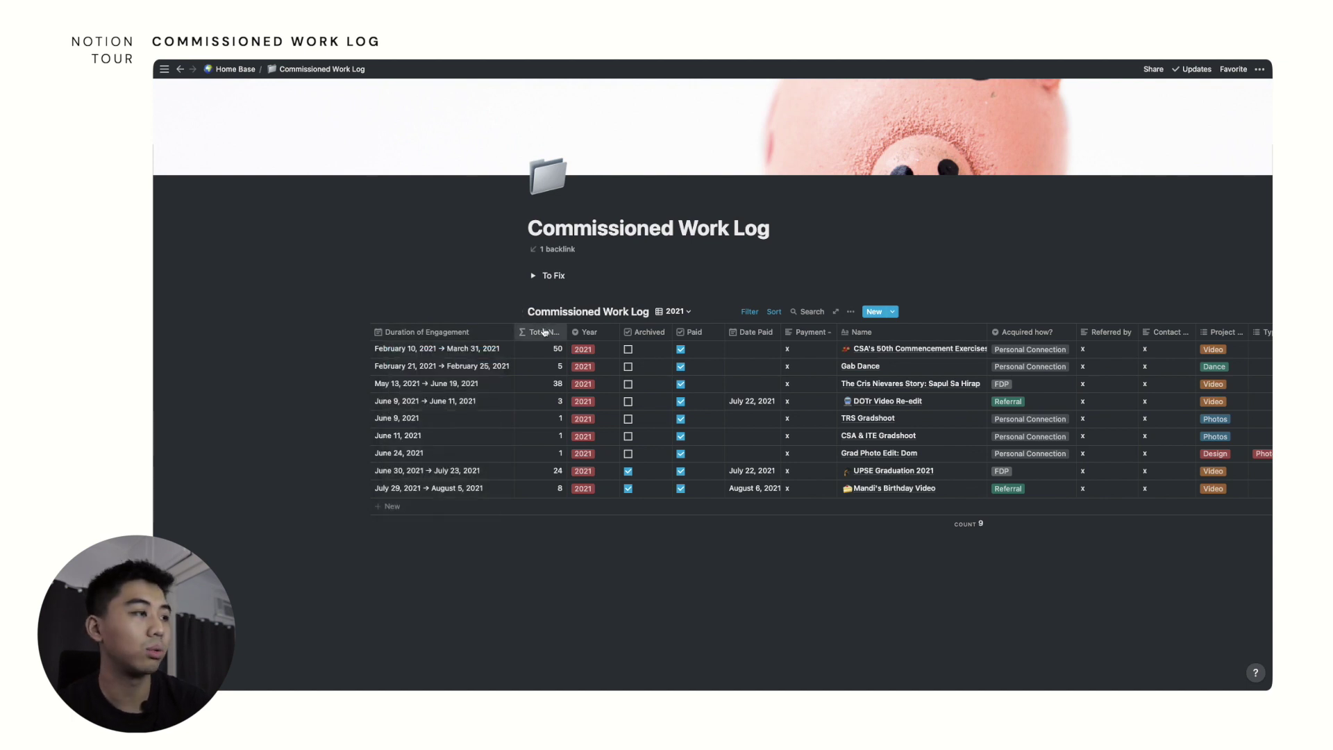
click(545, 331)
click(595, 336)
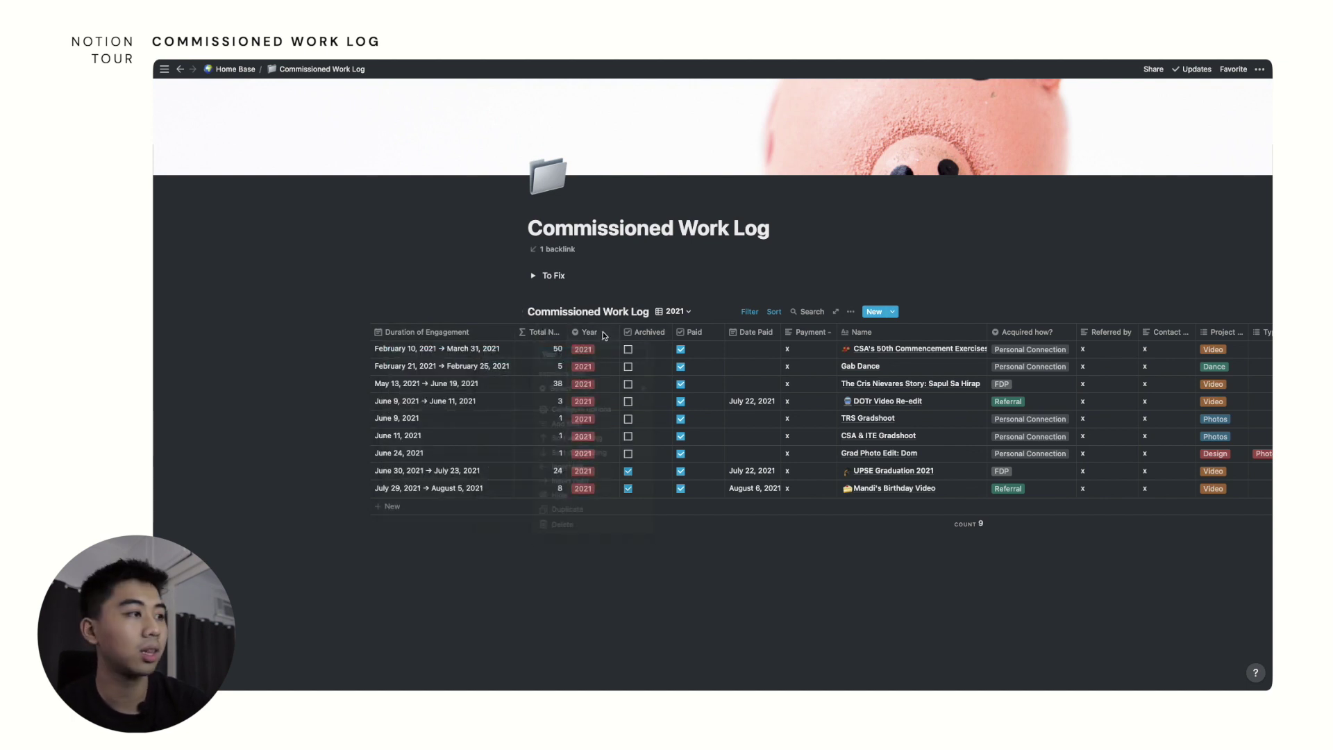
click(595, 336)
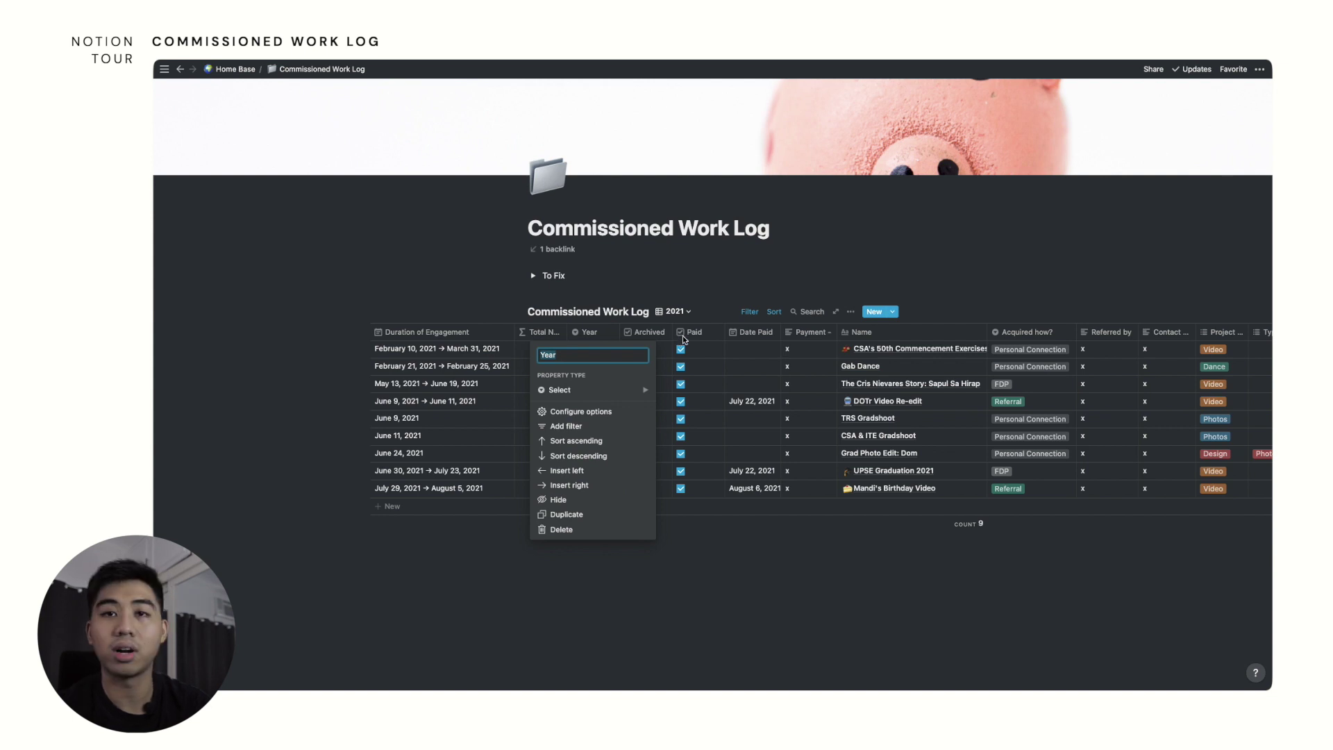
click(682, 336)
click(692, 332)
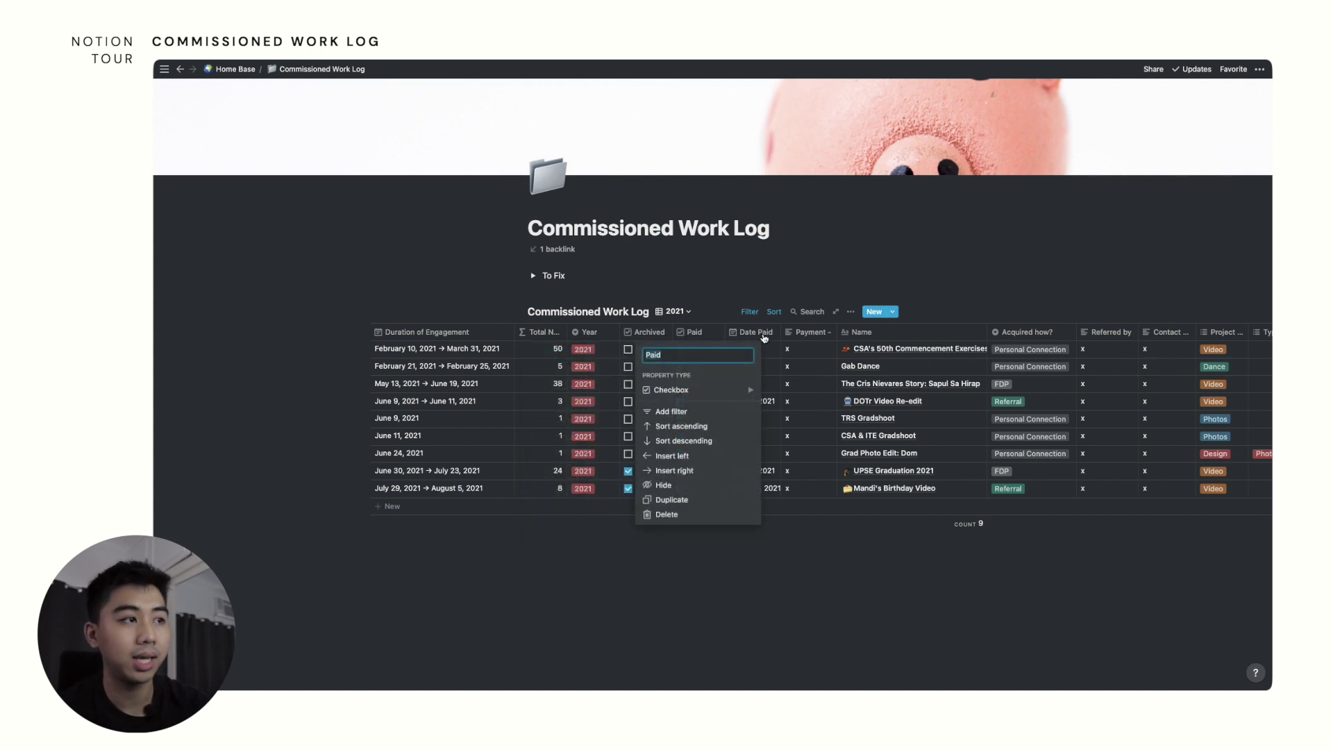
click(764, 336)
click(769, 332)
click(826, 335)
click(819, 334)
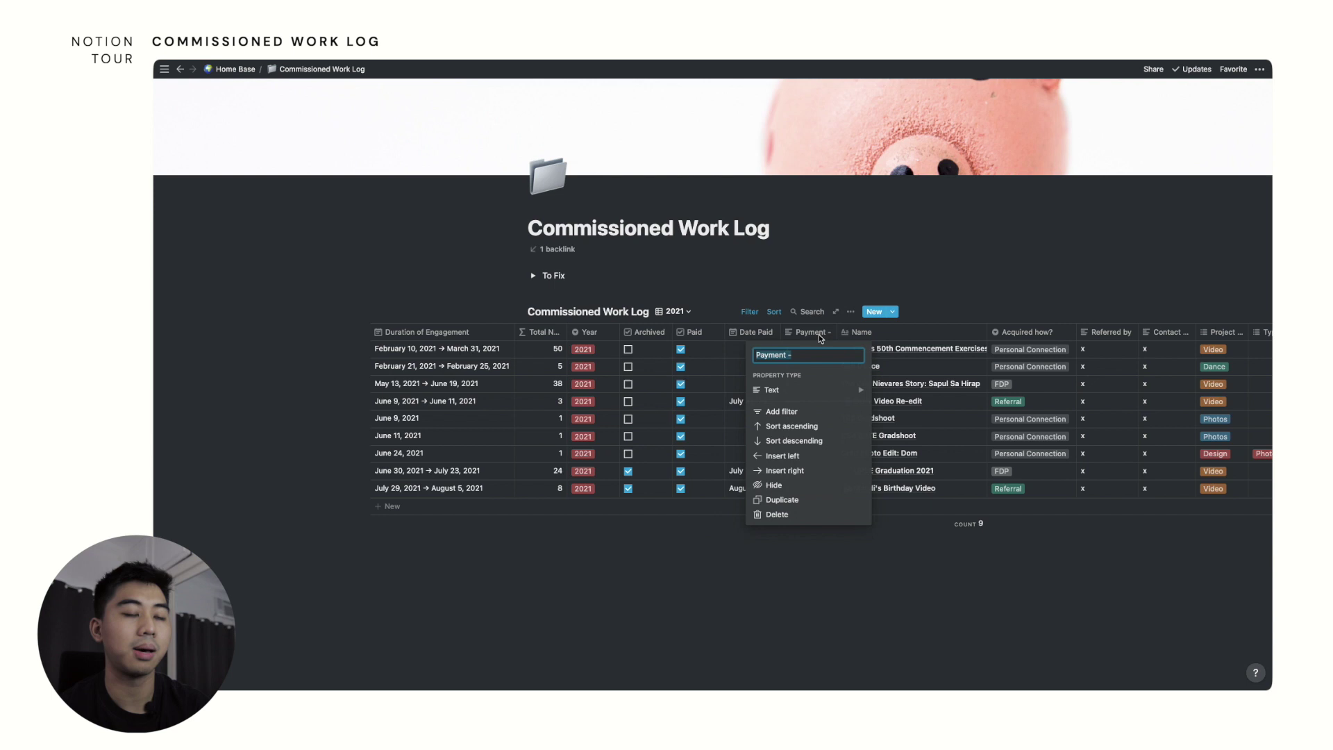
click(819, 334)
scroll(684, 331, right, 5)
click(685, 332)
click(687, 336)
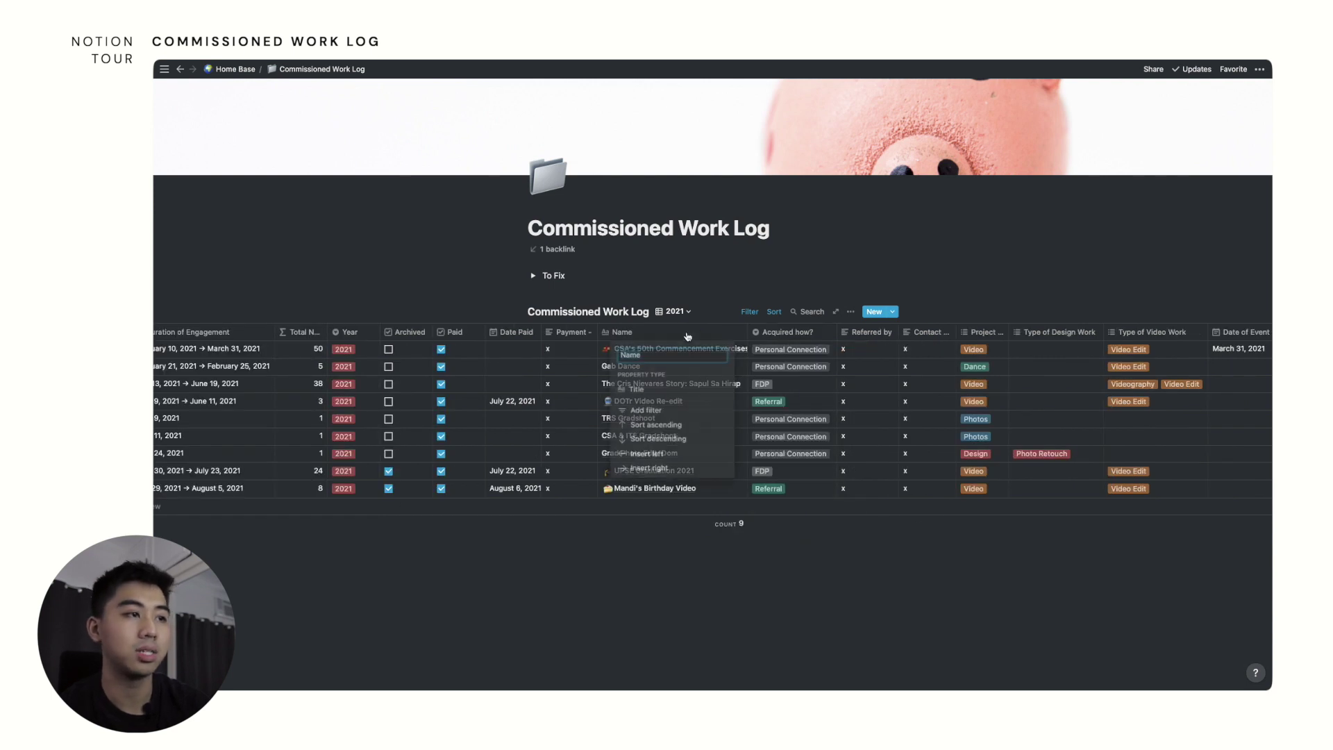
click(785, 332)
click(786, 335)
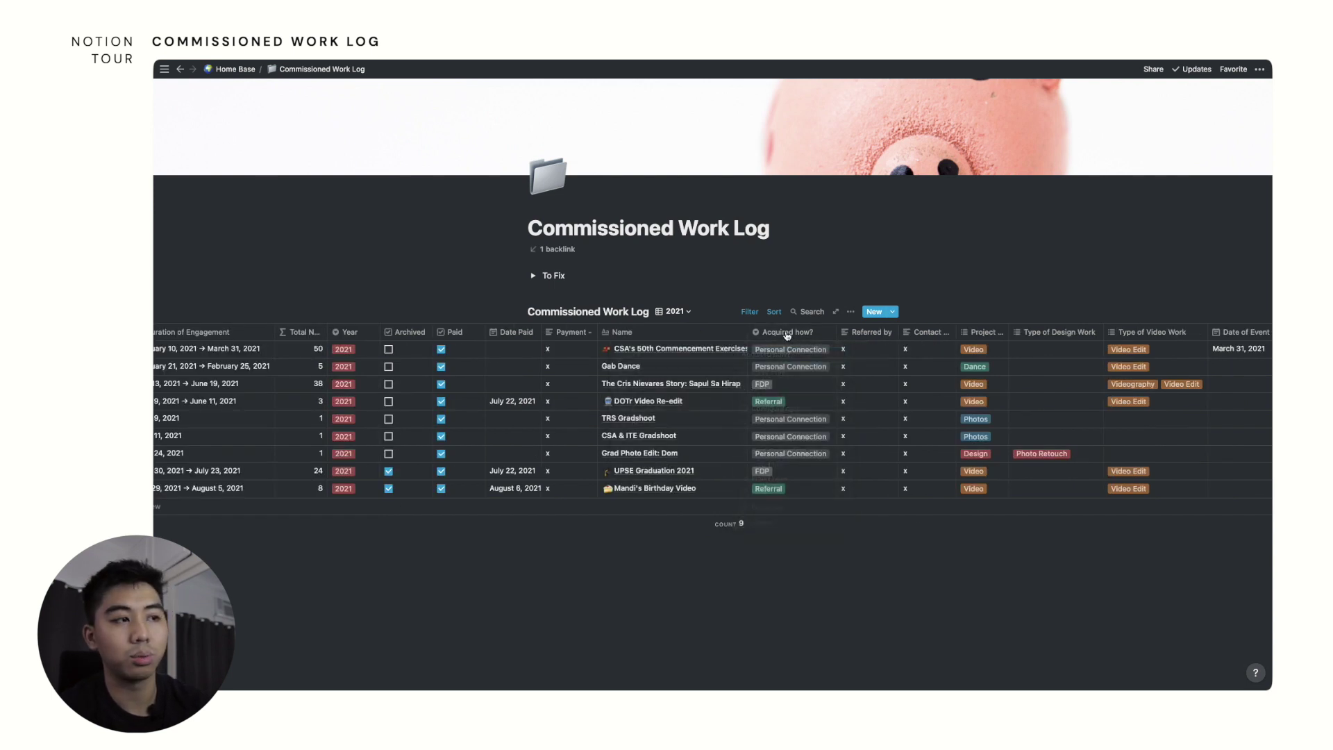
click(880, 334)
click(879, 334)
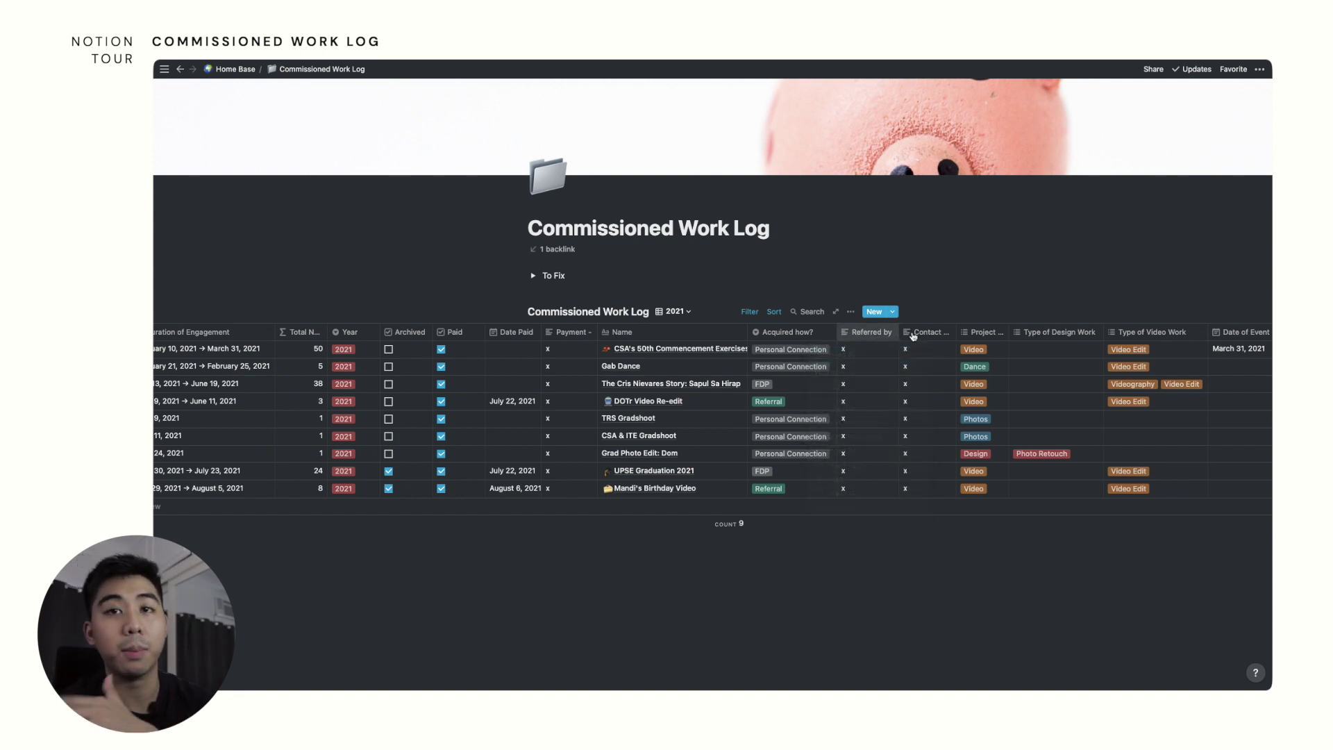
click(928, 335)
click(993, 334)
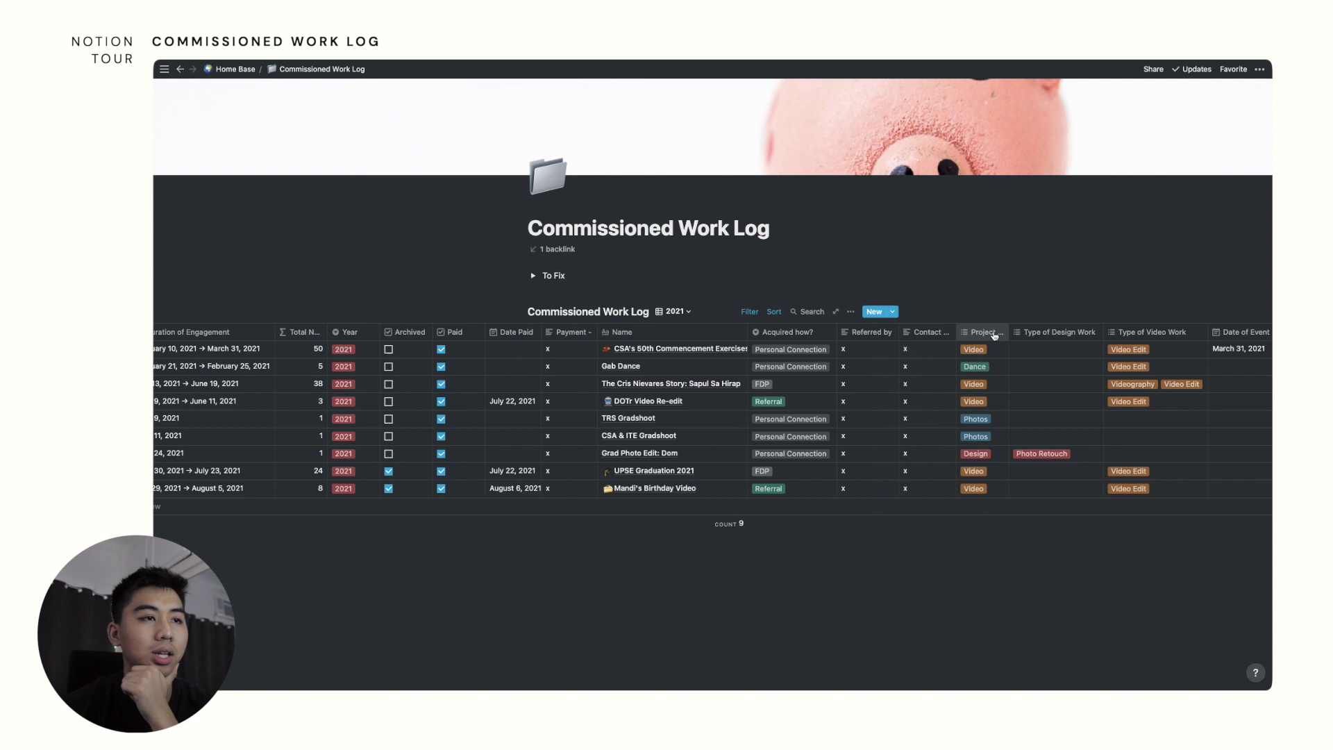
click(997, 334)
click(1013, 333)
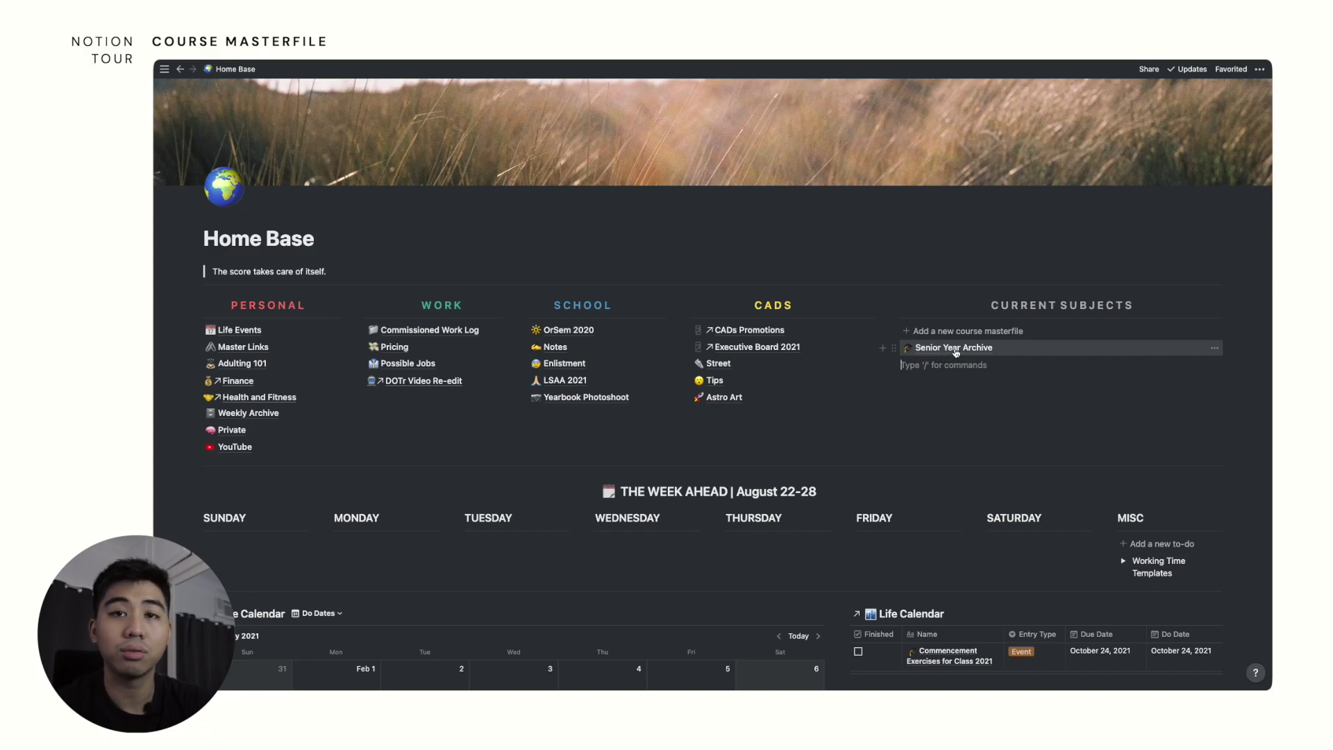
Open Senior Year Archive and select the Quarter 4 classes TH 151, FA 104, IS 165.2, ID 199.2.
click(955, 349)
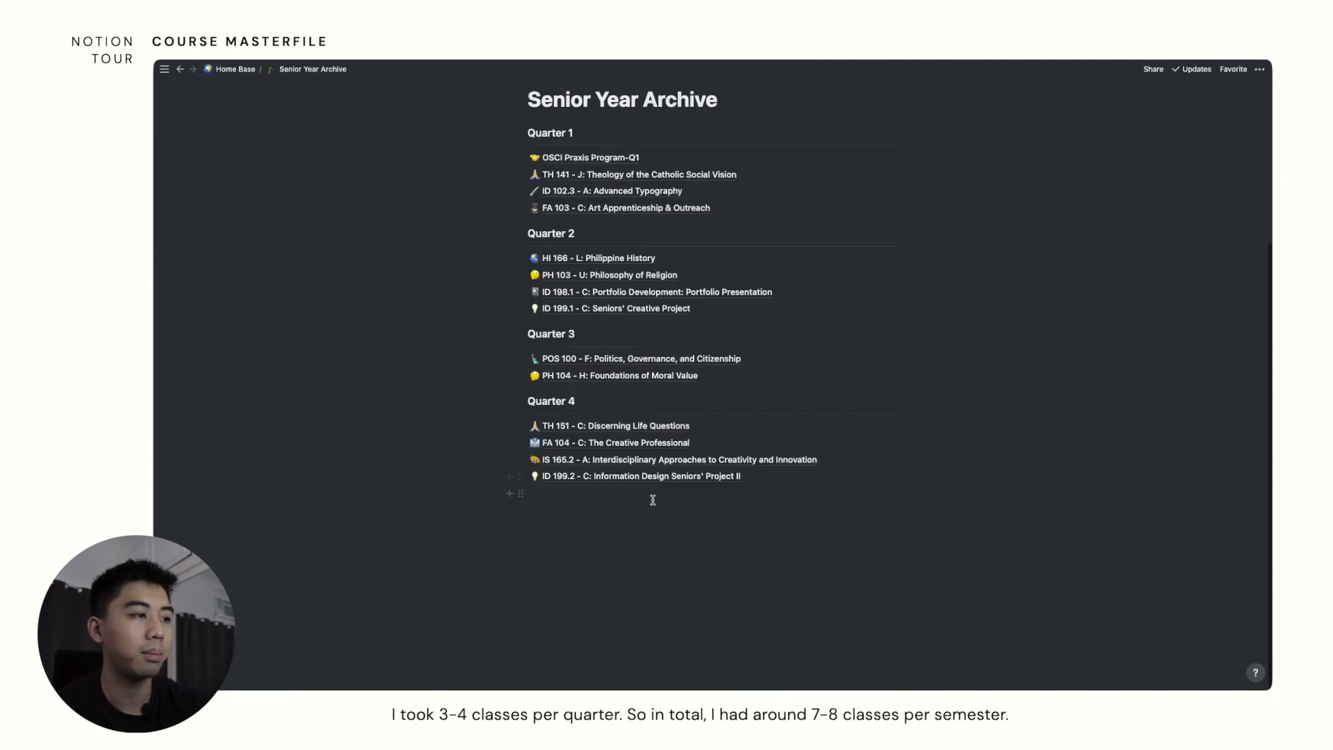
drag(653, 499, 625, 425)
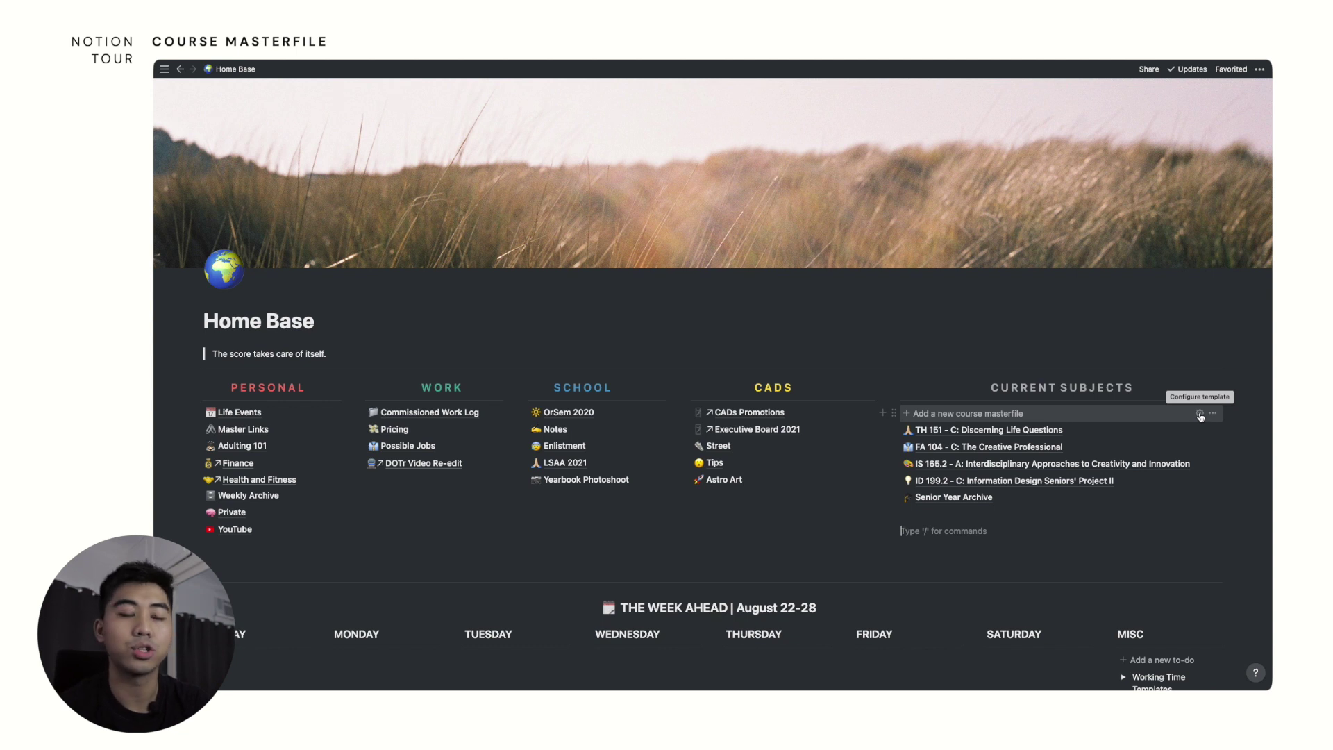
Add a new course page from the Course Template and look through its calendar views.
click(999, 416)
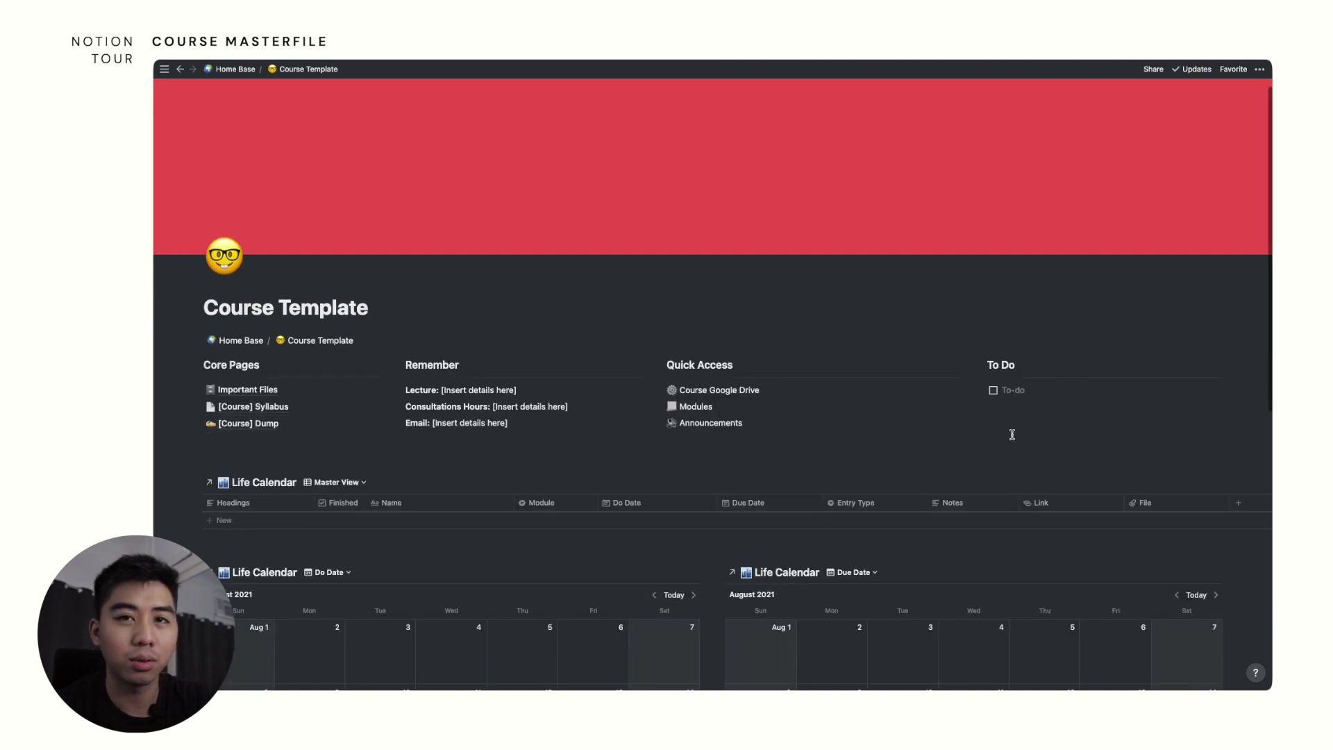
scroll(1012, 434, down, 1)
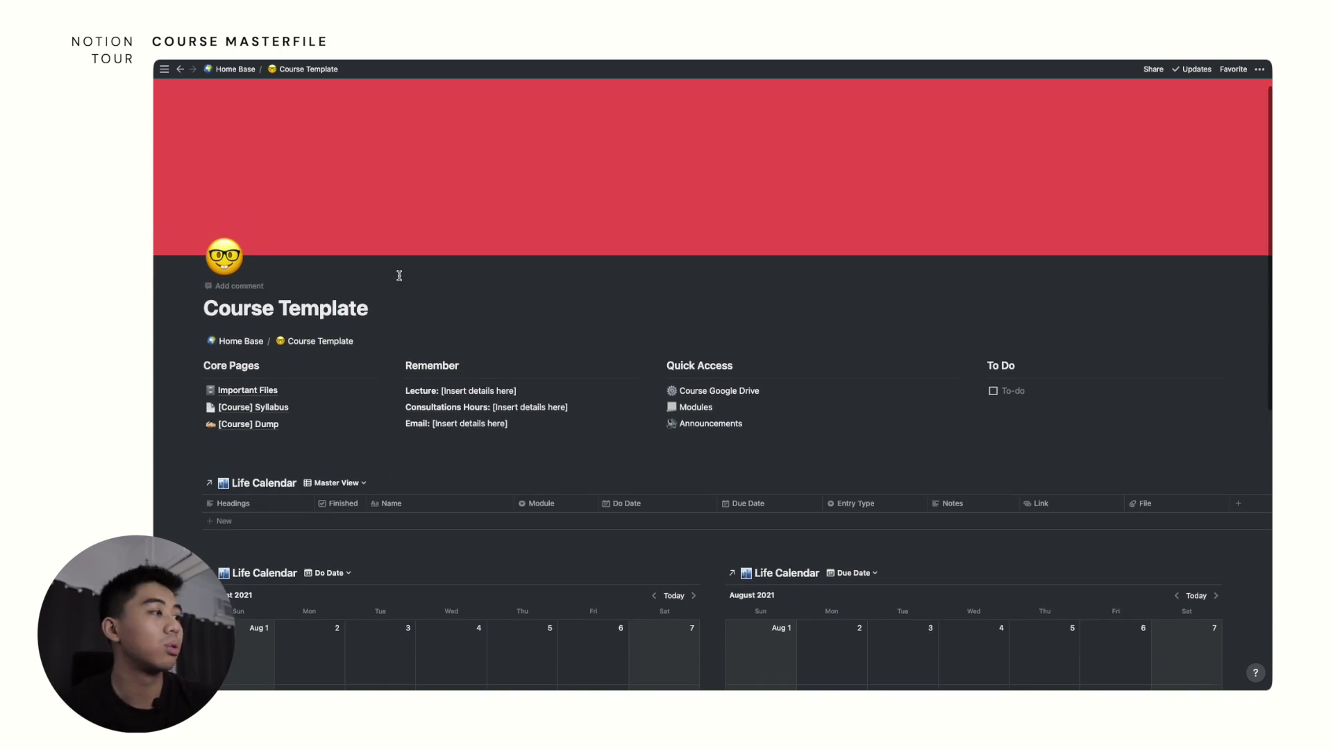
scroll(422, 299, down, 1)
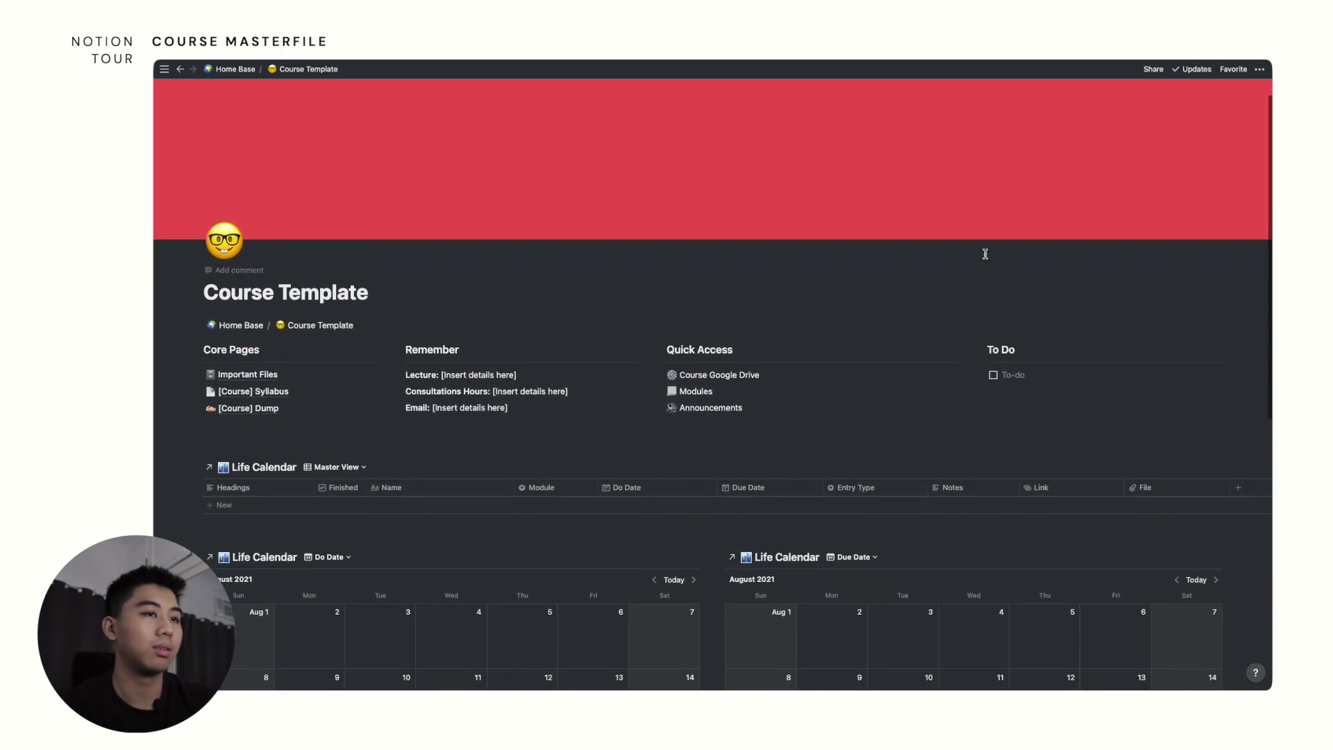
scroll(1062, 290, down, 2)
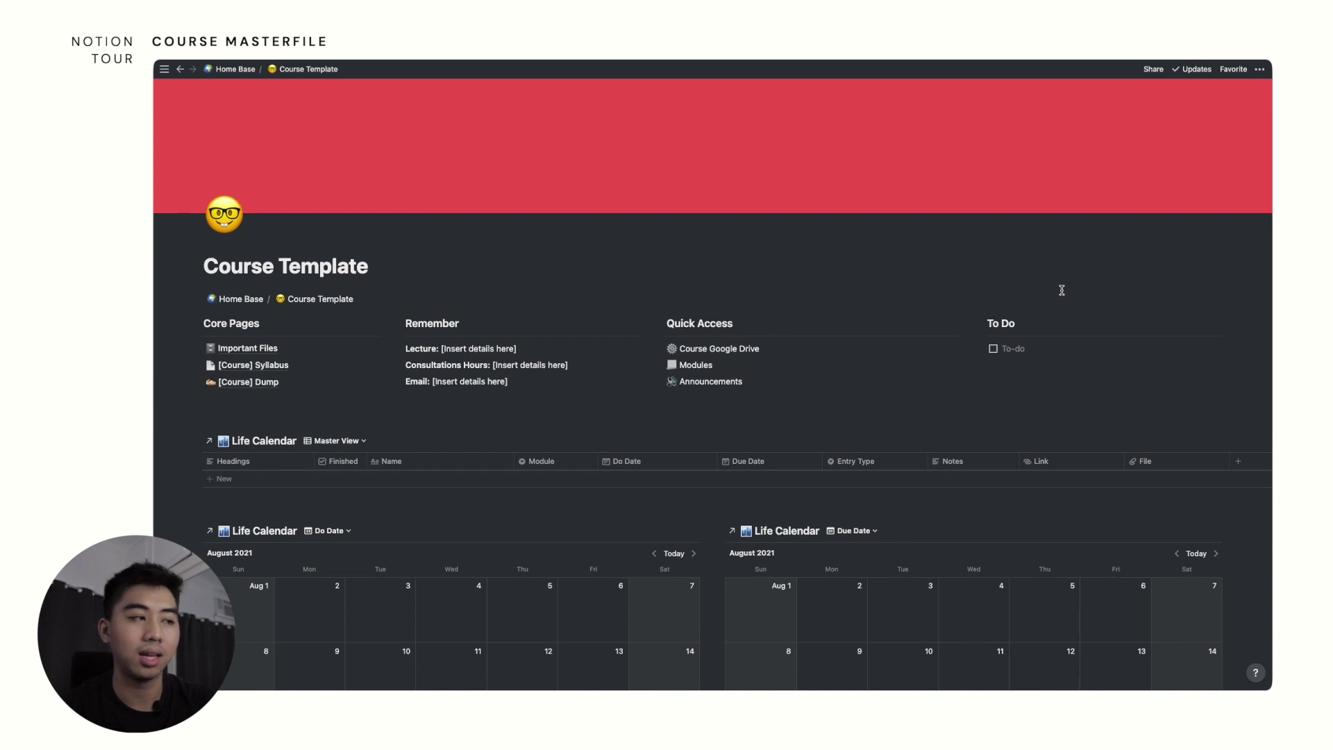
scroll(1063, 291, down, 5)
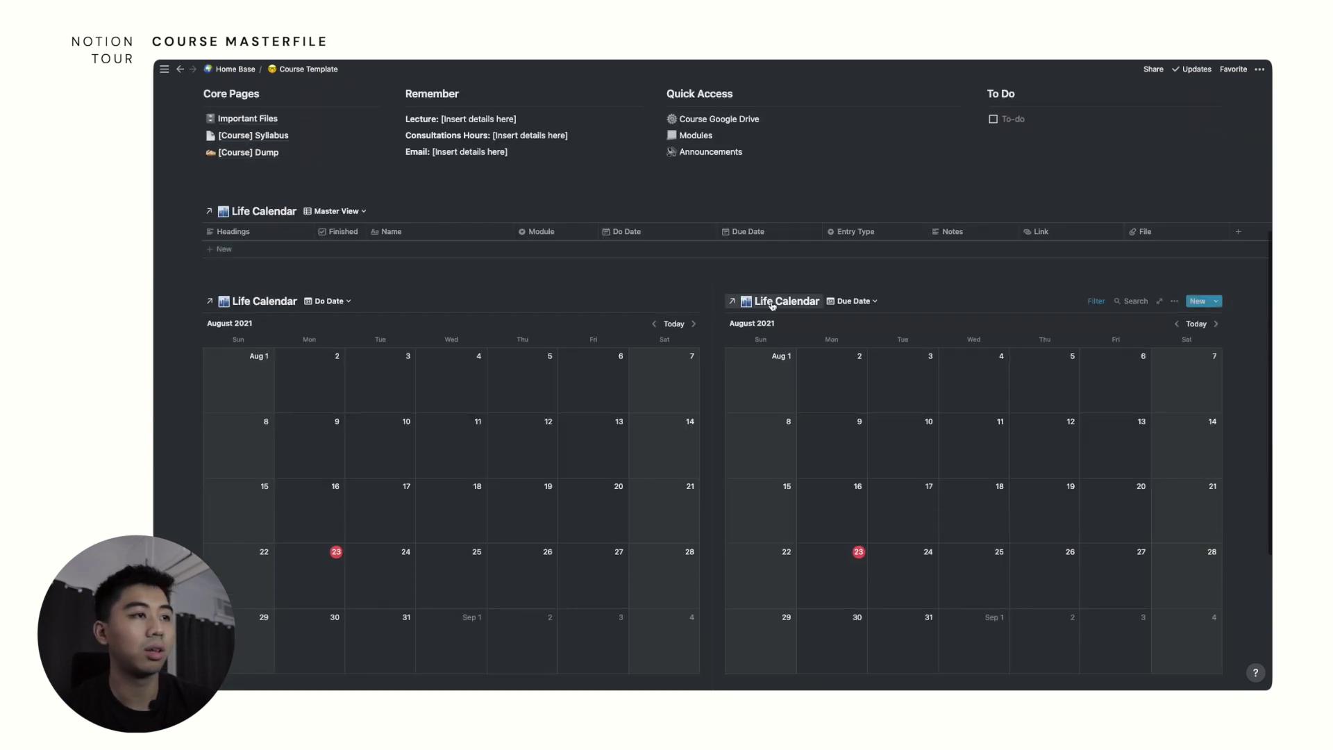
scroll(626, 384, down, 1)
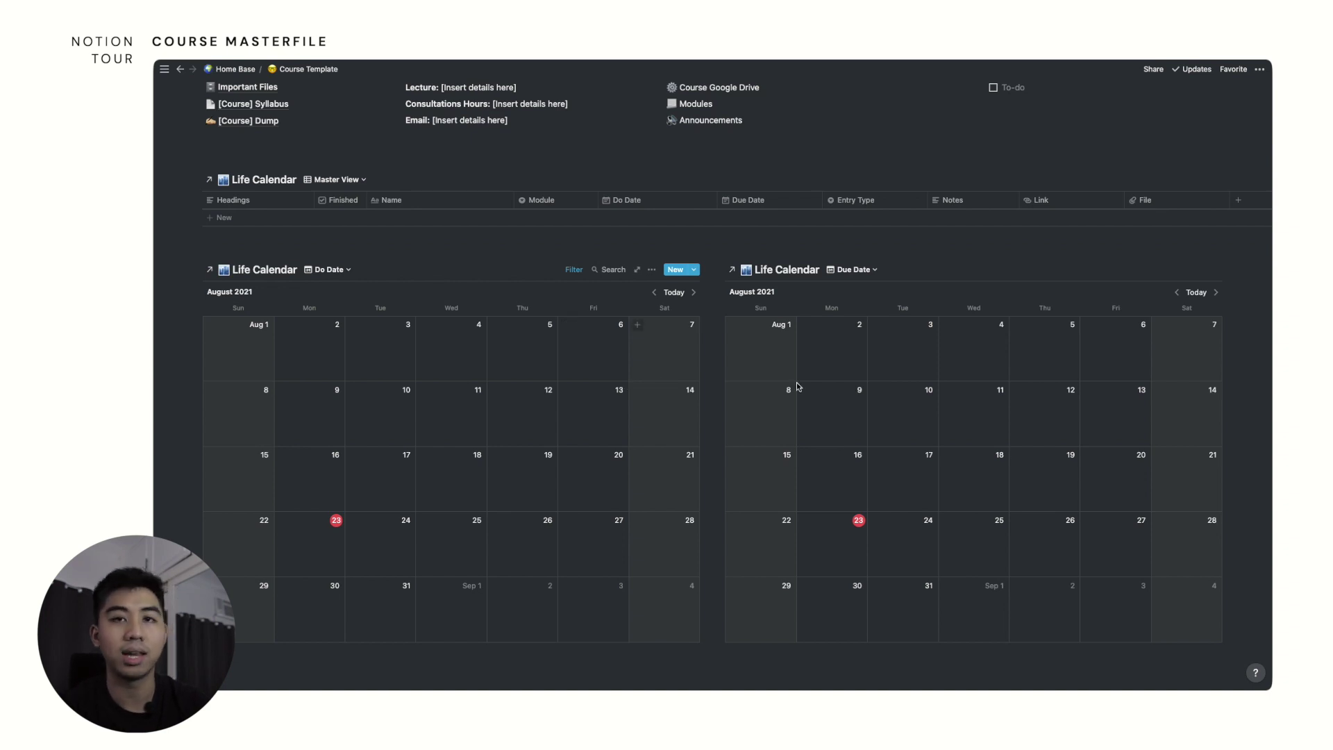
scroll(890, 399, up, 1)
scroll(891, 402, up, 1)
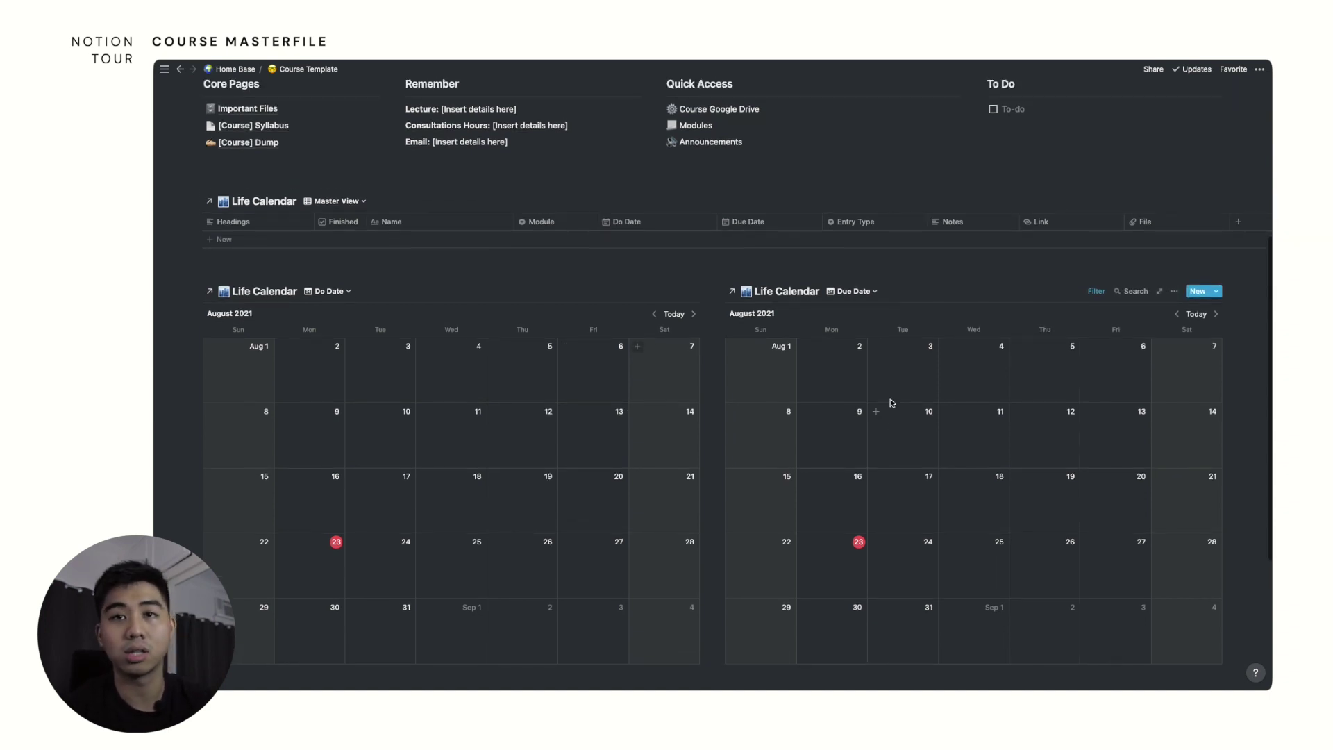
scroll(890, 403, up, 1)
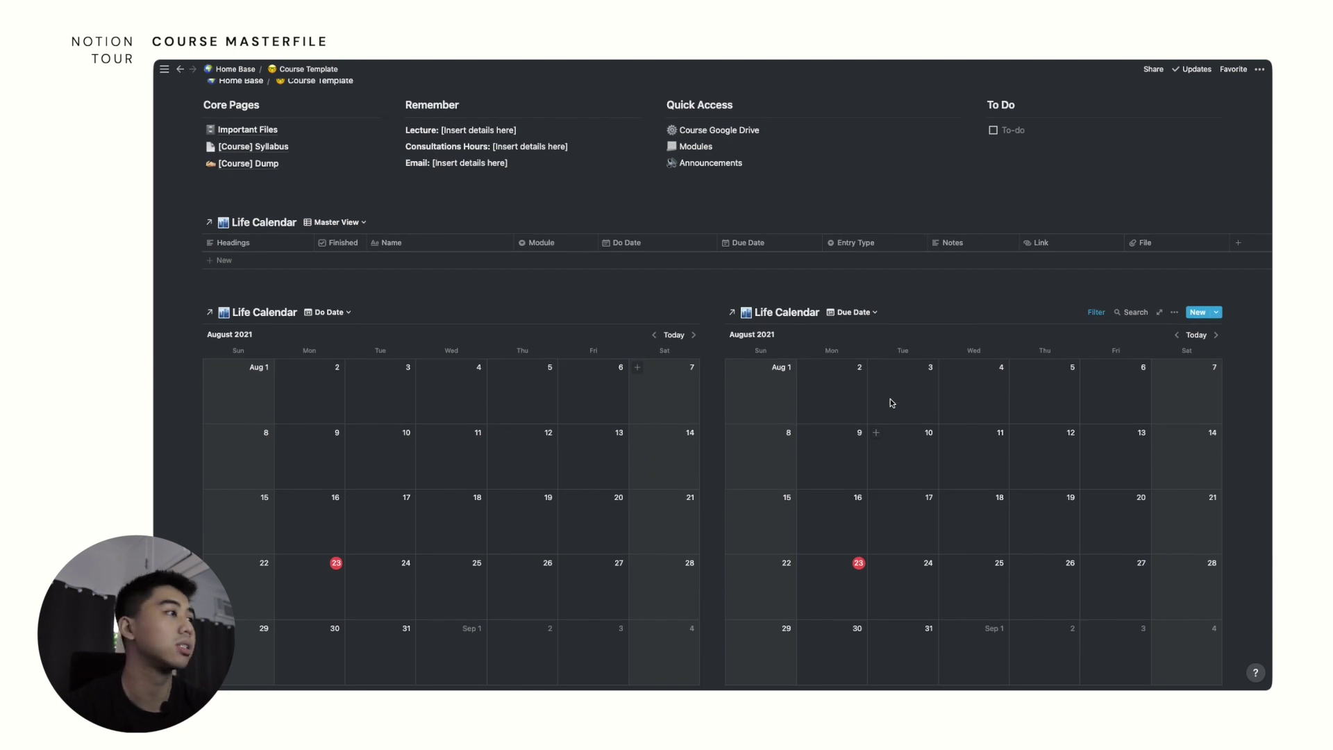
scroll(890, 402, up, 3)
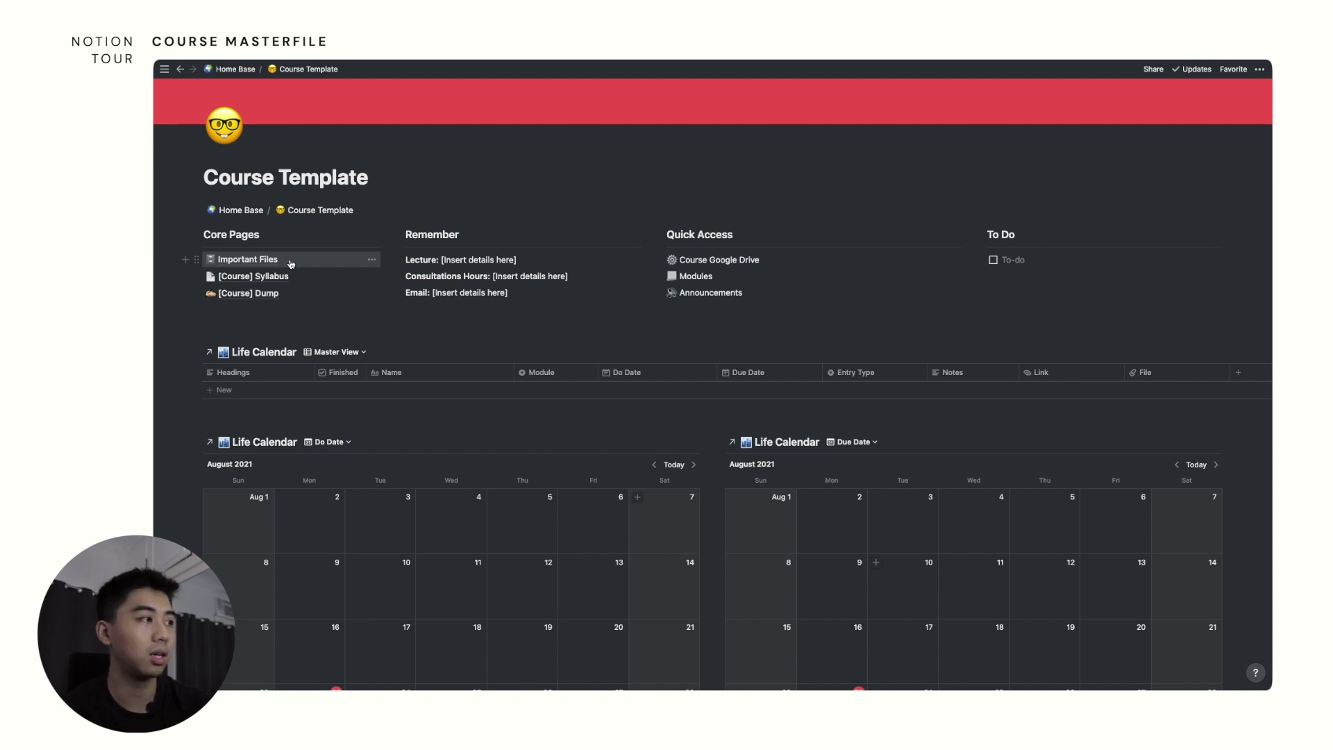
scroll(290, 263, up, 1)
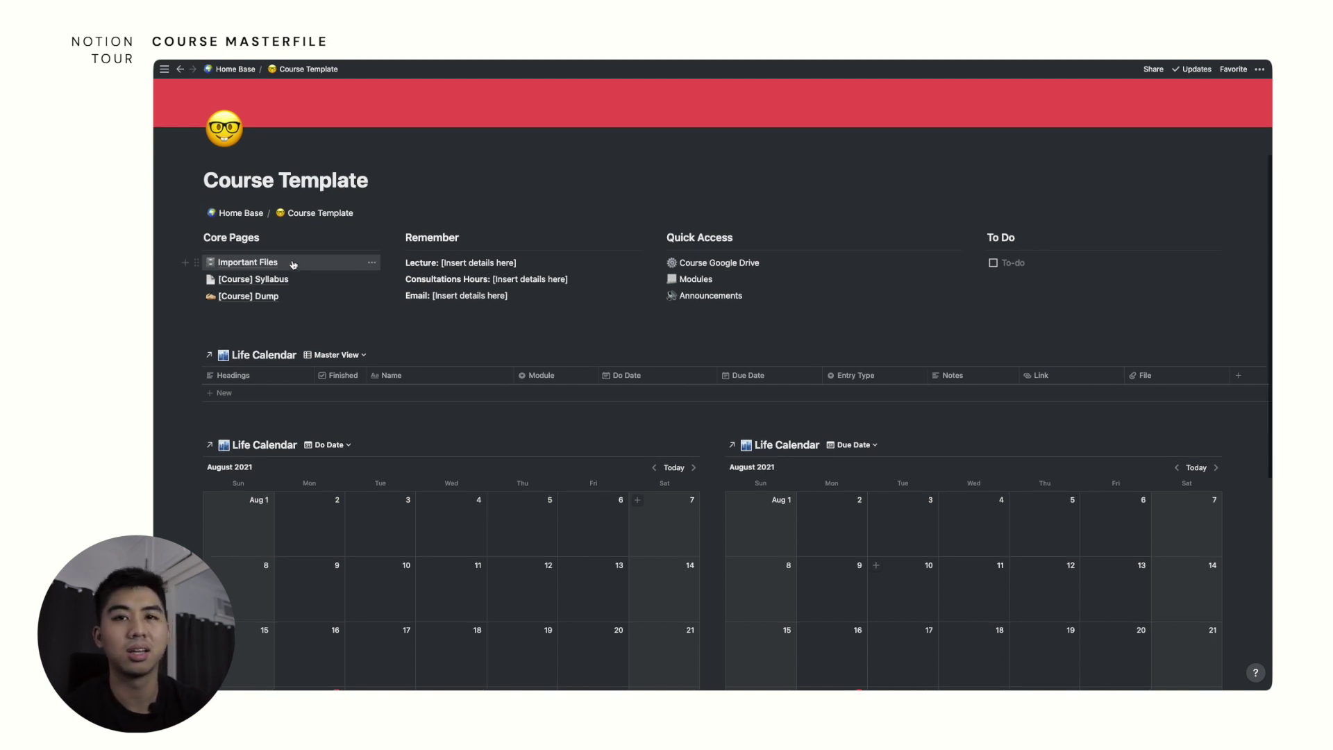
Visit the [Course] Syllabus and empty [Course] Dump pages, then go back to Course Template.
click(253, 279)
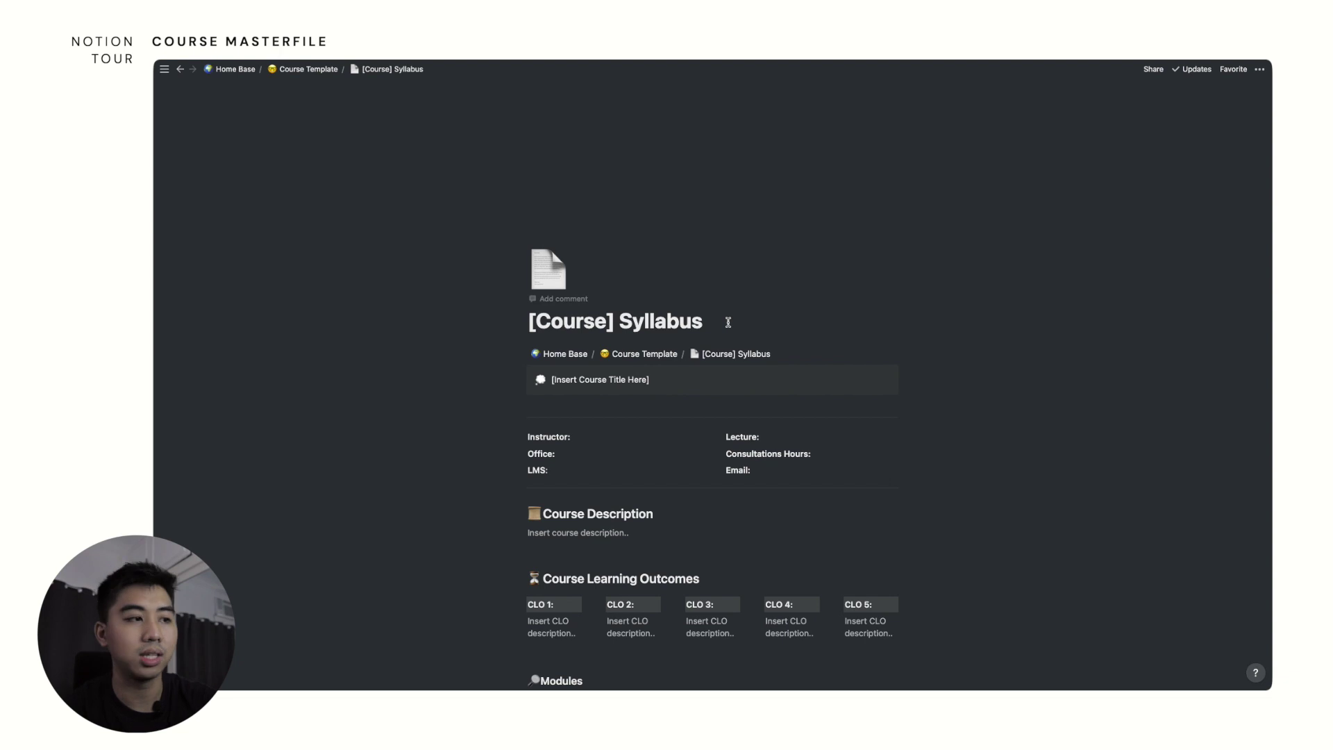
scroll(728, 322, down, 1)
scroll(727, 323, down, 4)
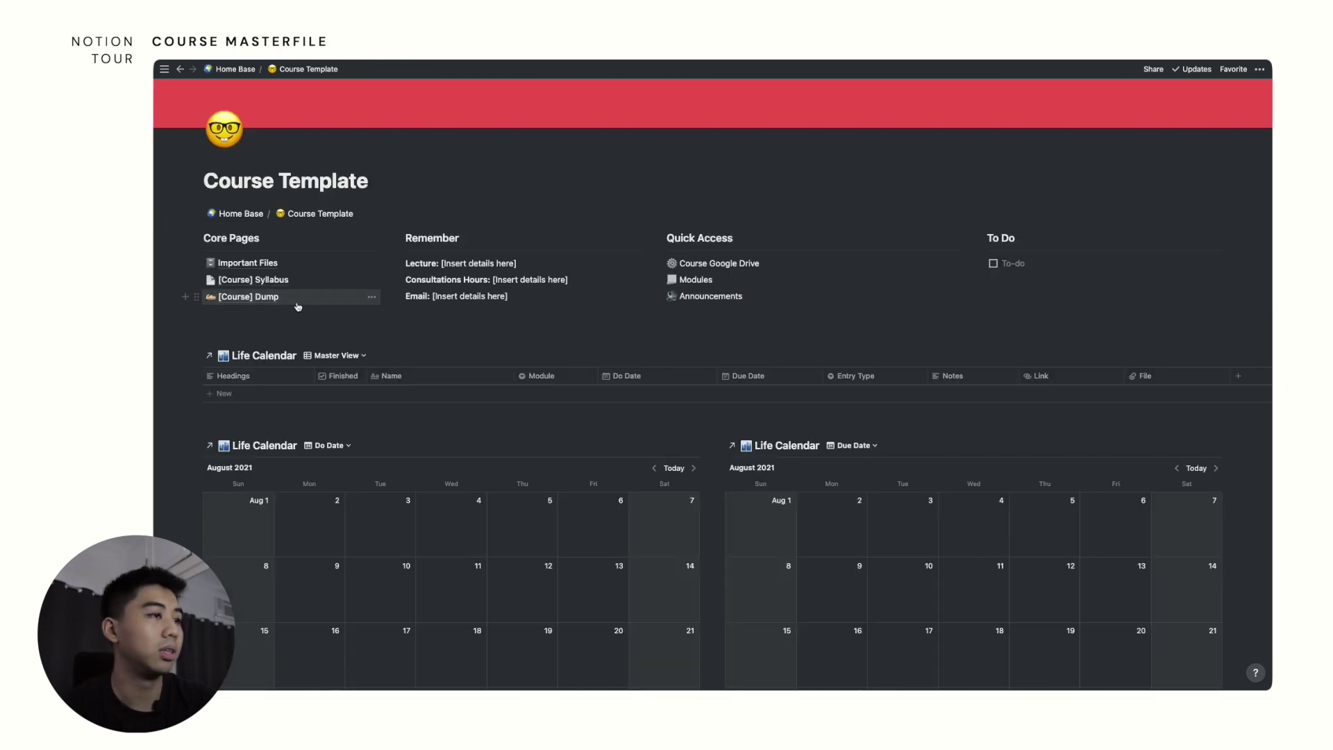
click(229, 297)
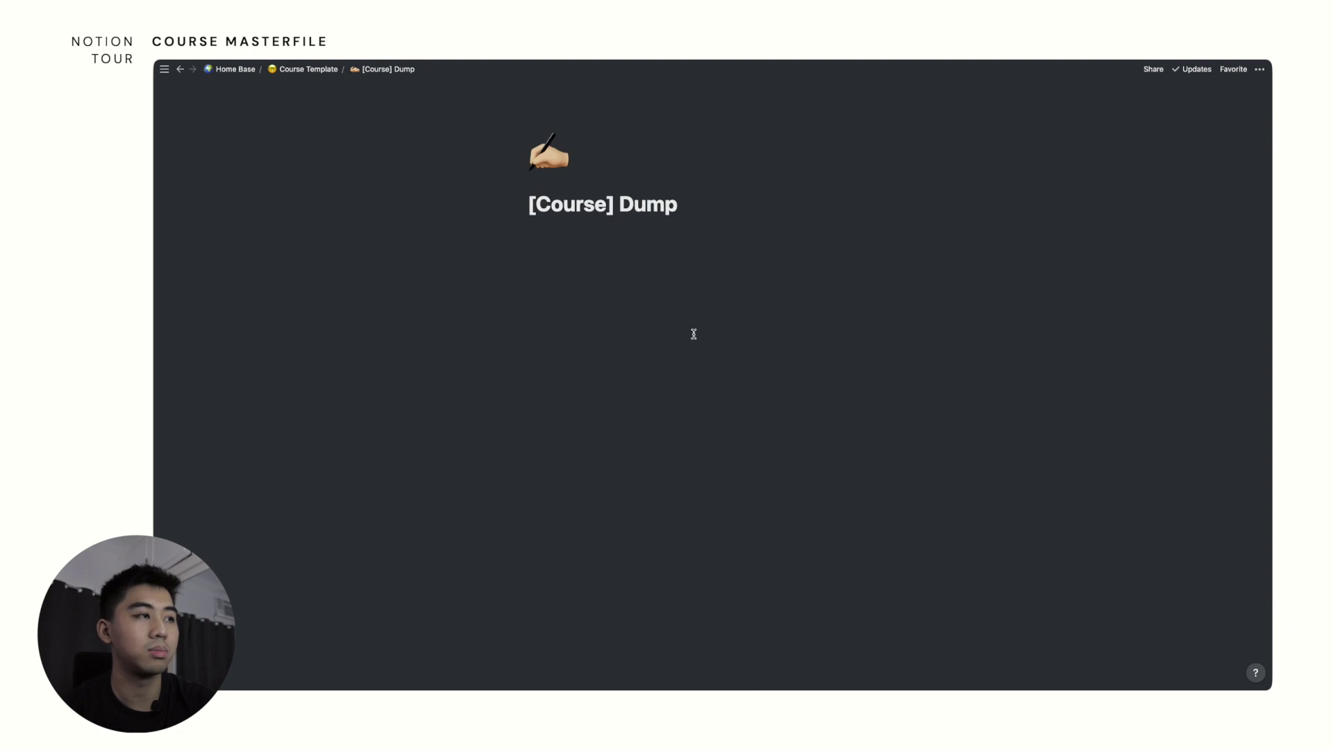
click(664, 319)
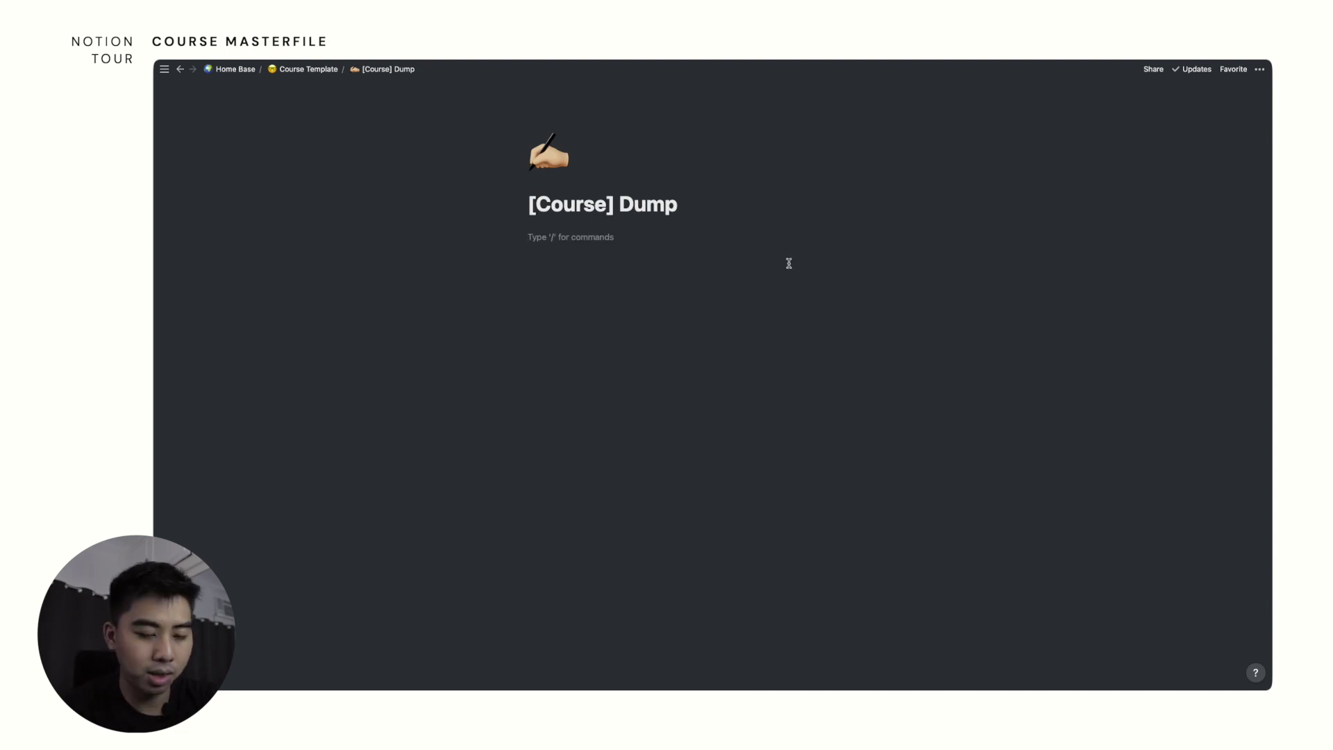
key(super+bracketleft)
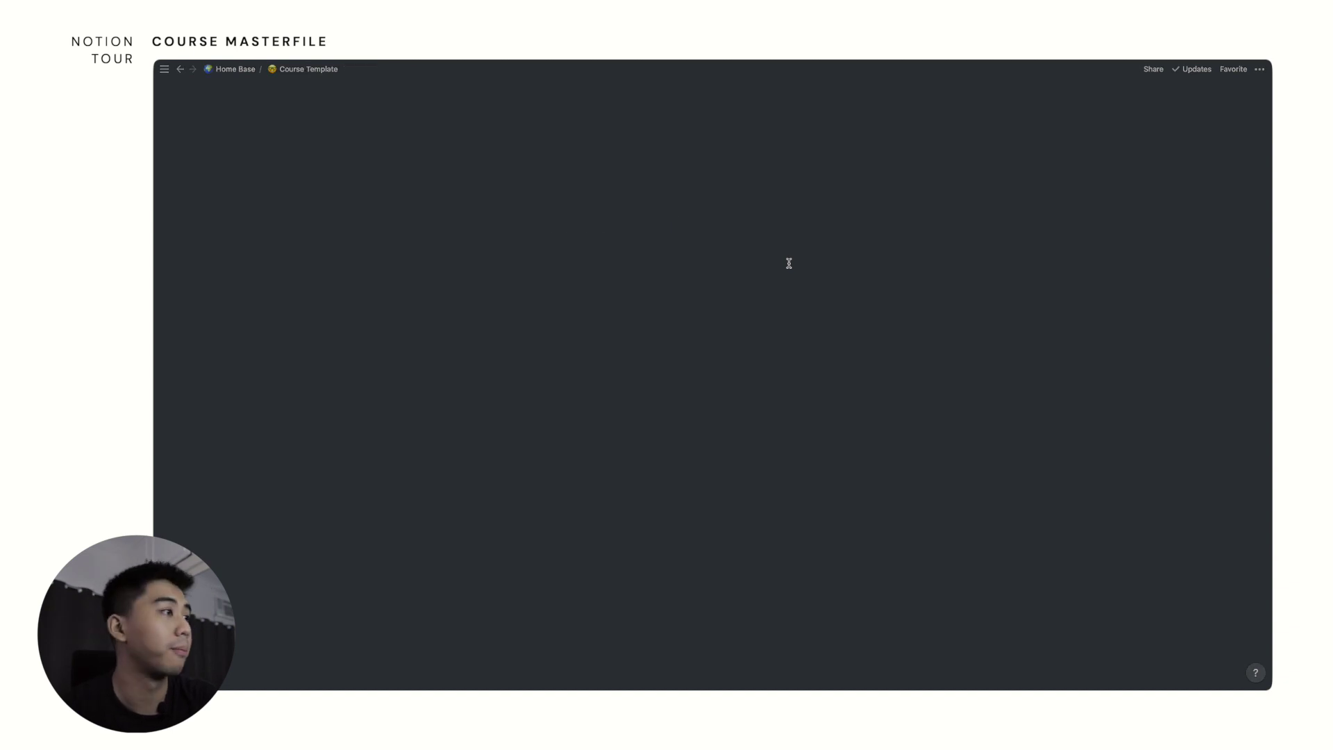
Review the Lecture, Consultation Hours and Email placeholders and Drive, Modules, Announcements links, then go back.
click(516, 278)
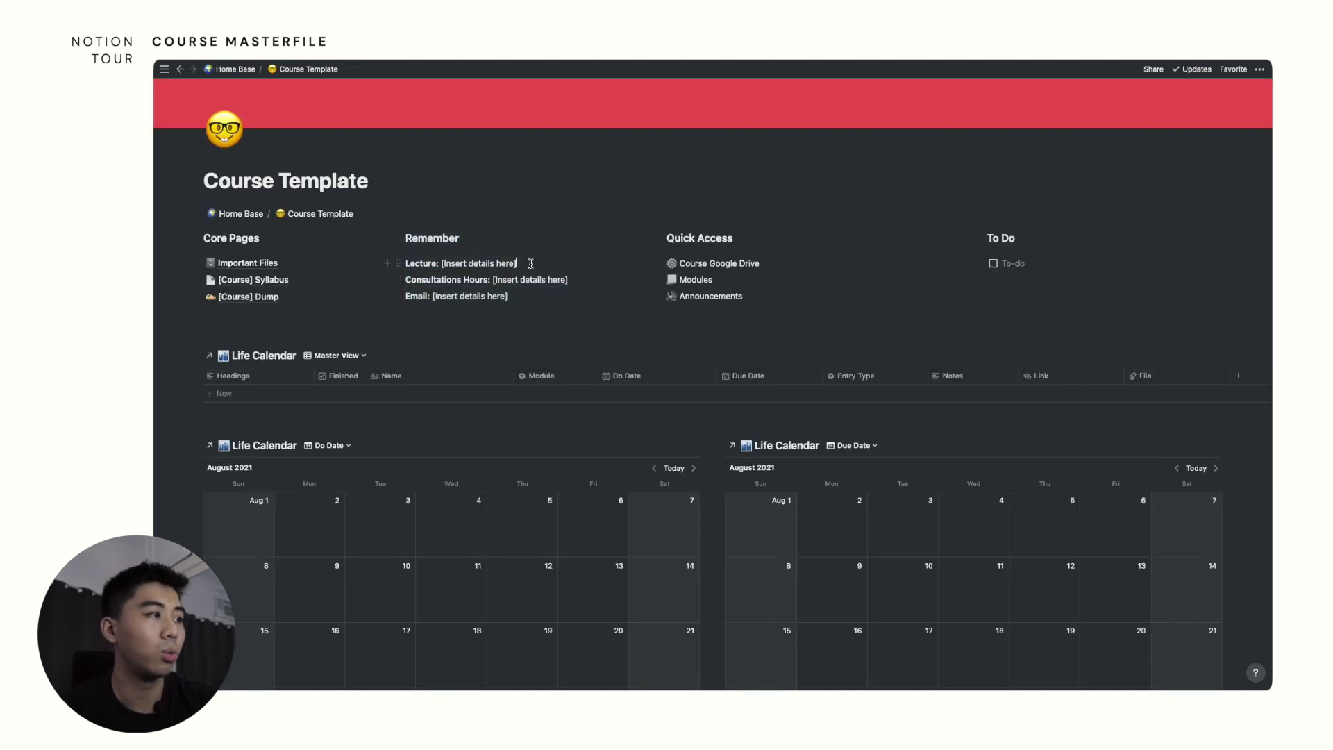
drag(531, 263, 442, 265)
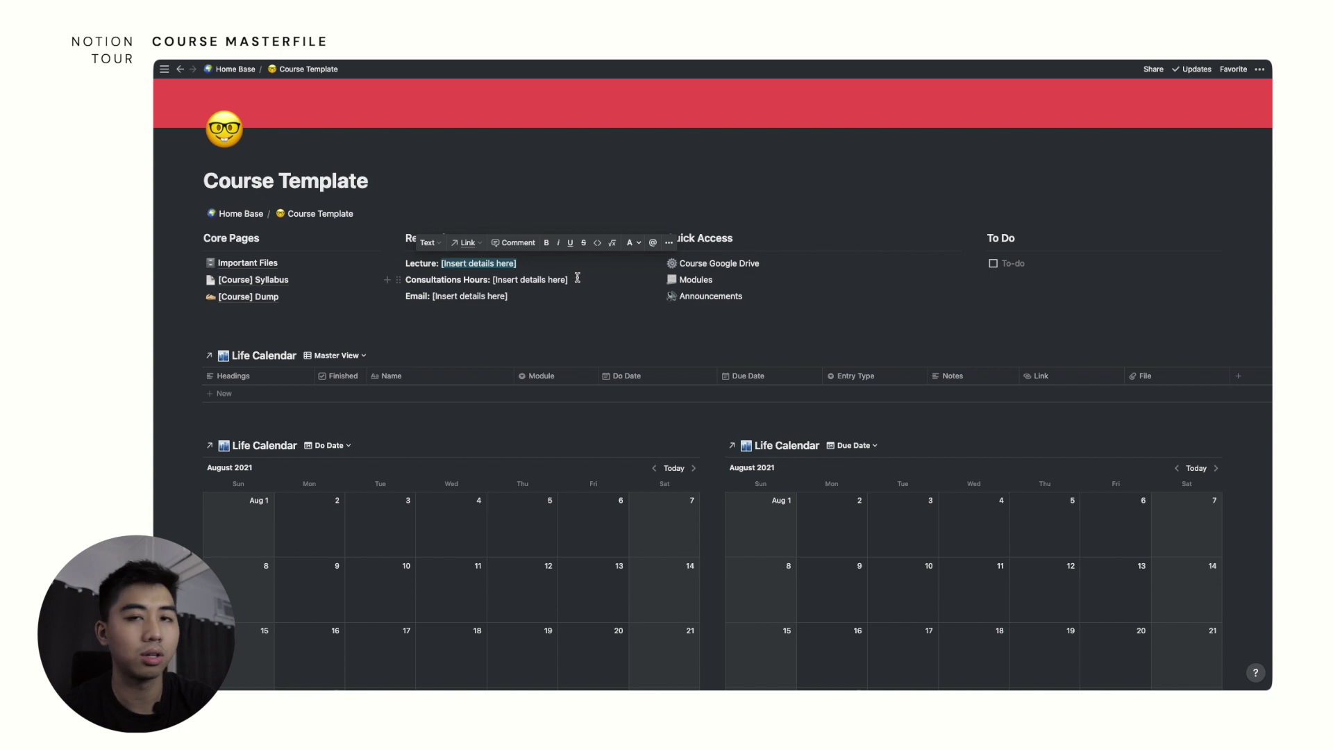
drag(577, 279, 451, 291)
click(447, 294)
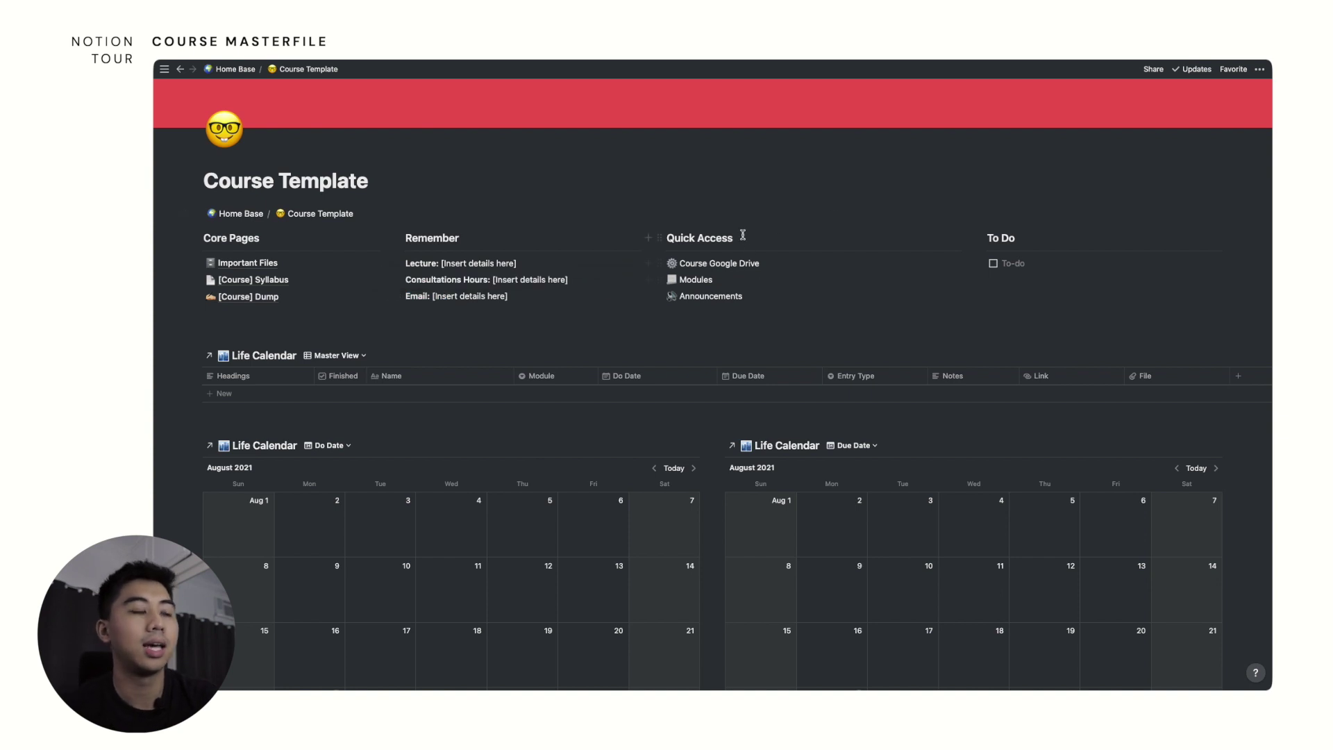
click(792, 314)
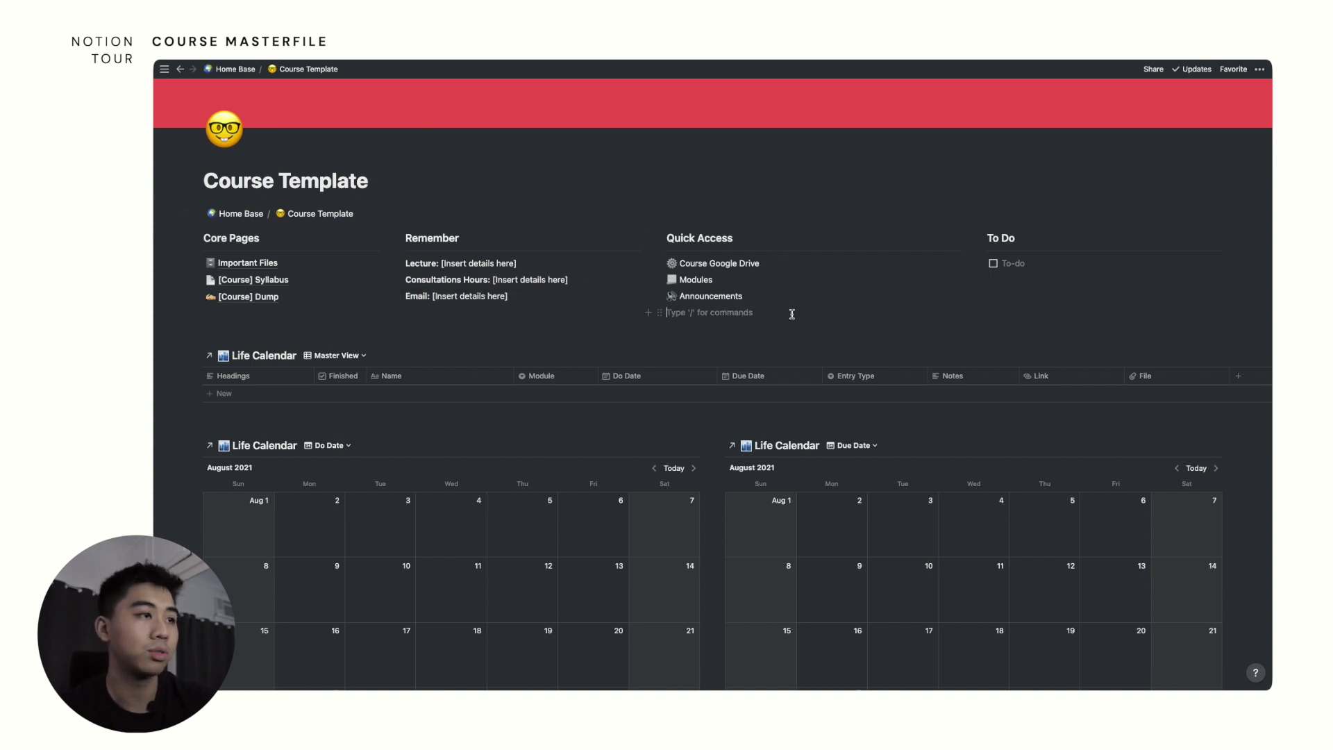
drag(768, 267, 682, 264)
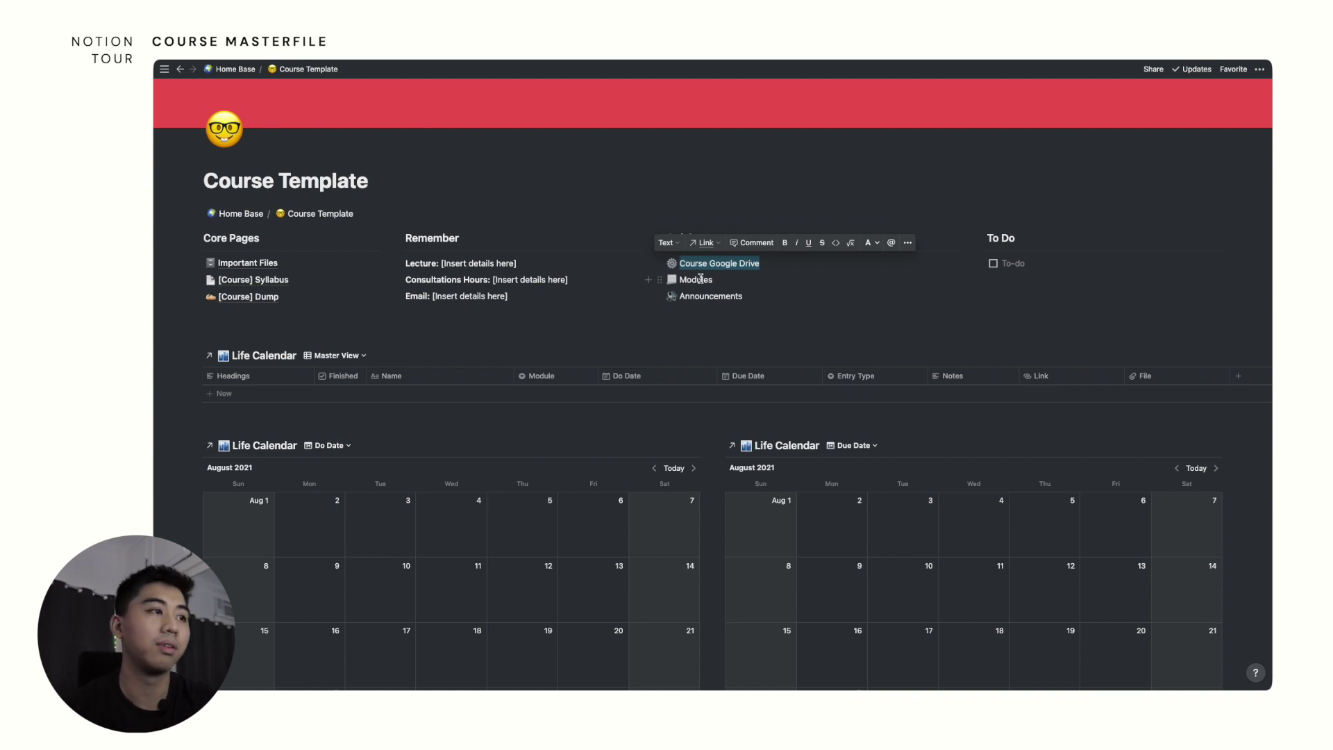
double_click(700, 278)
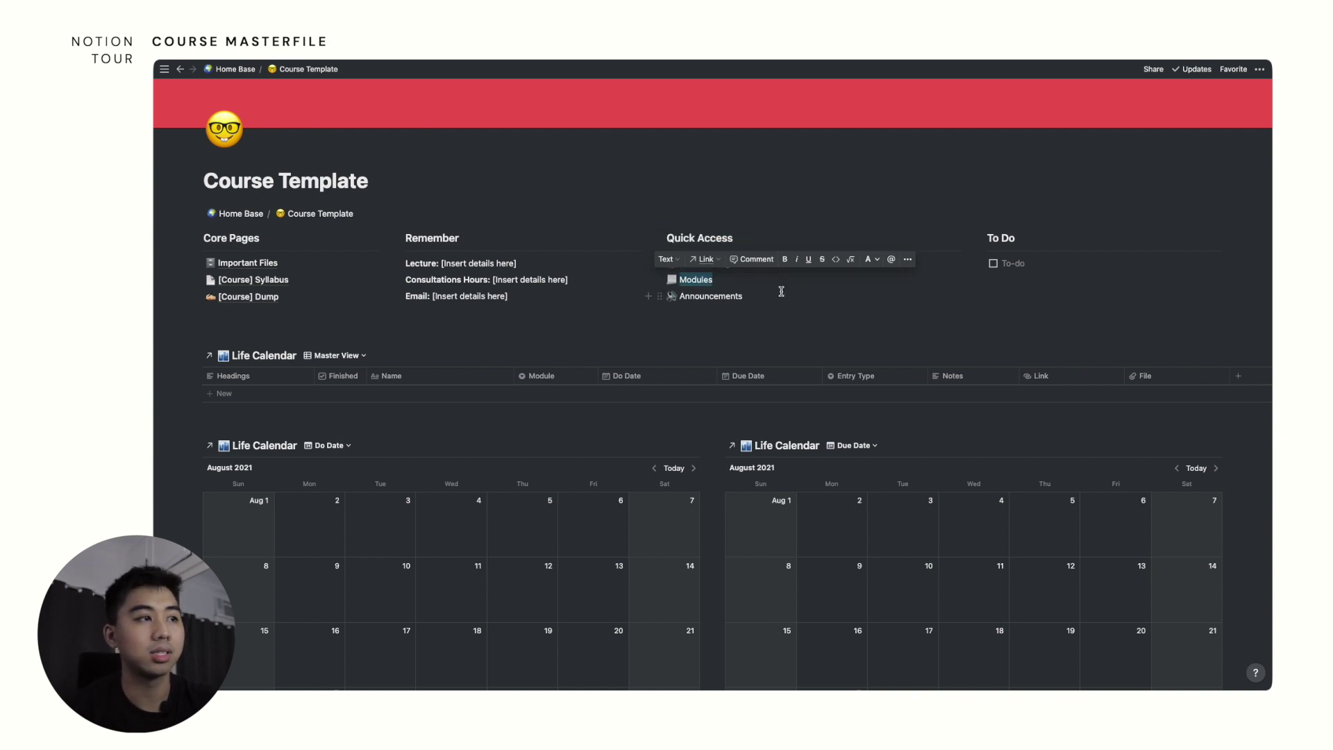
double_click(694, 296)
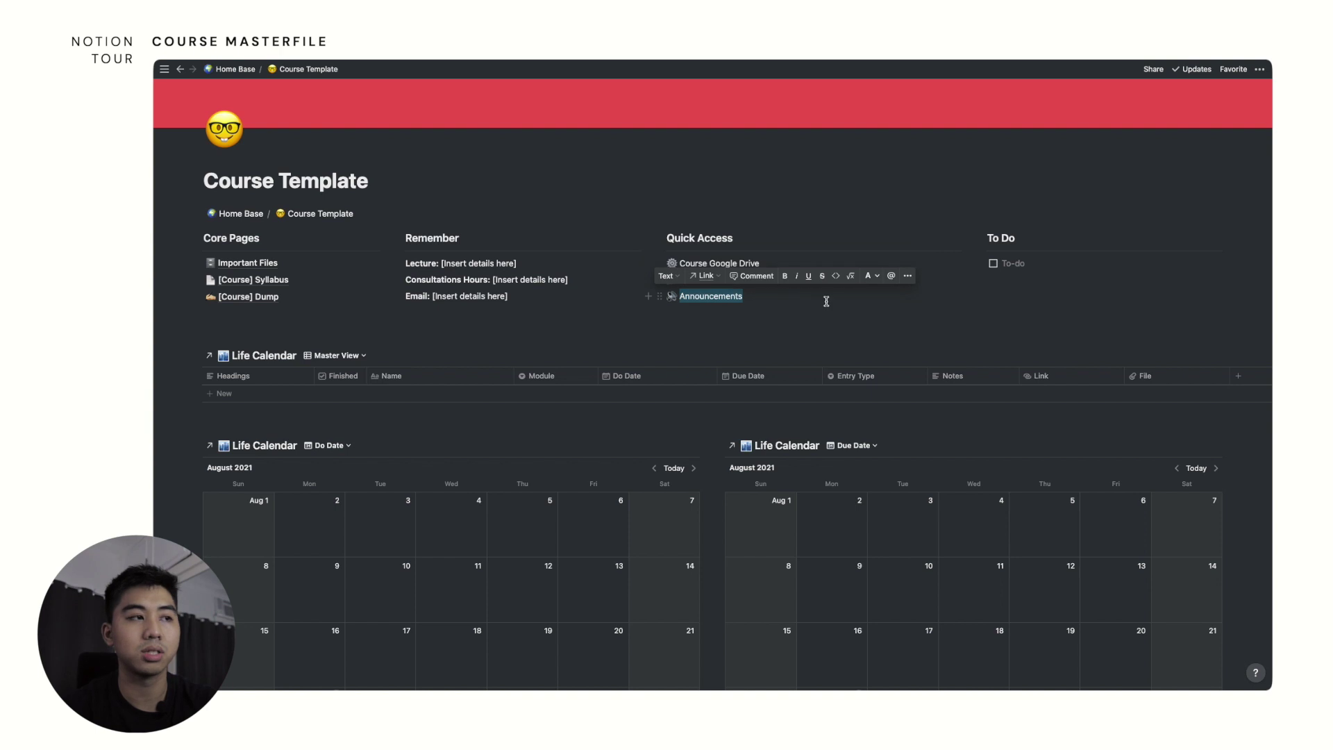
key(super+bracketleft)
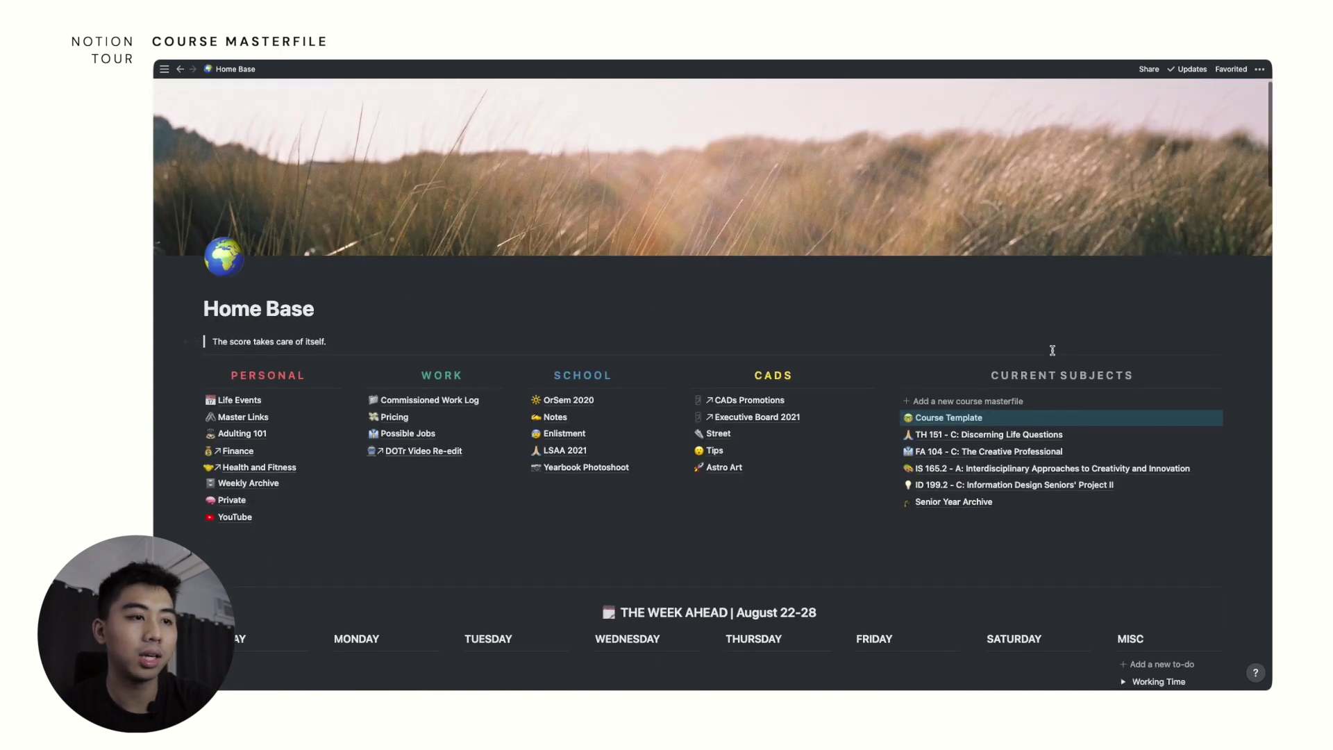
click(972, 484)
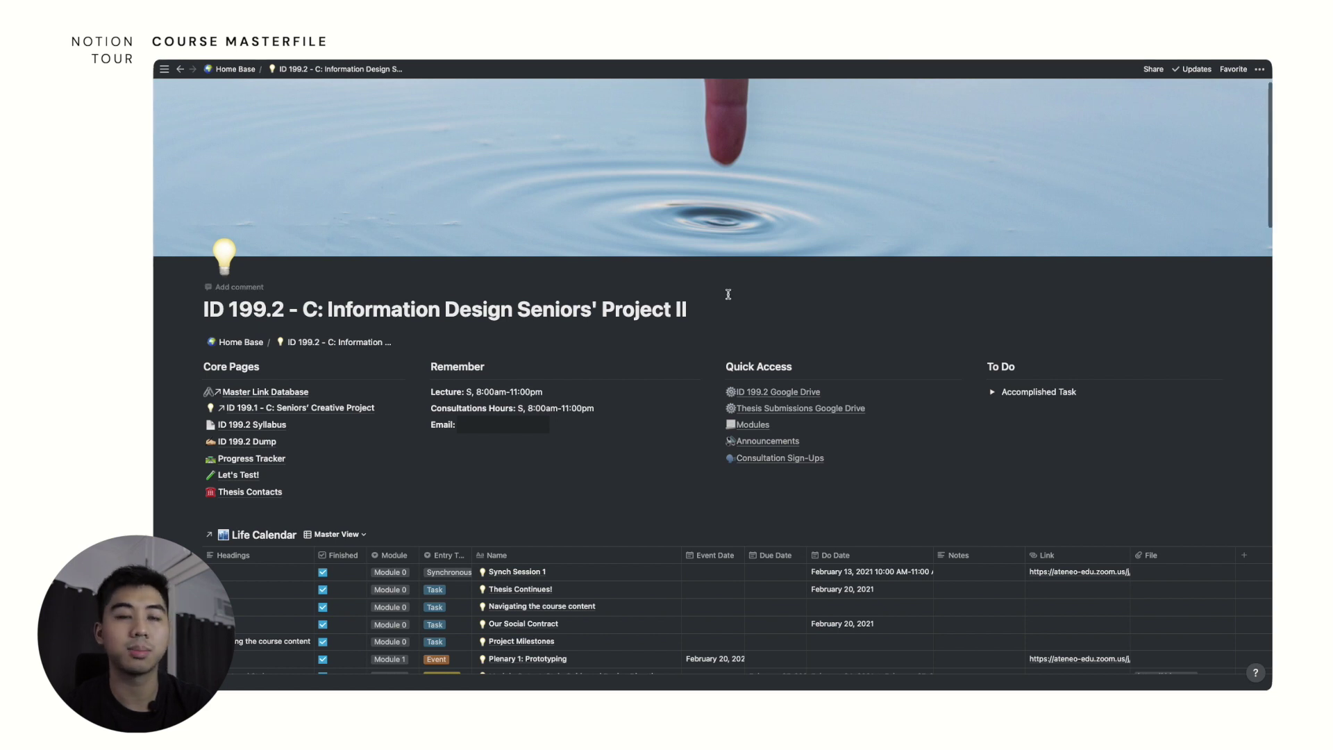
click(1158, 469)
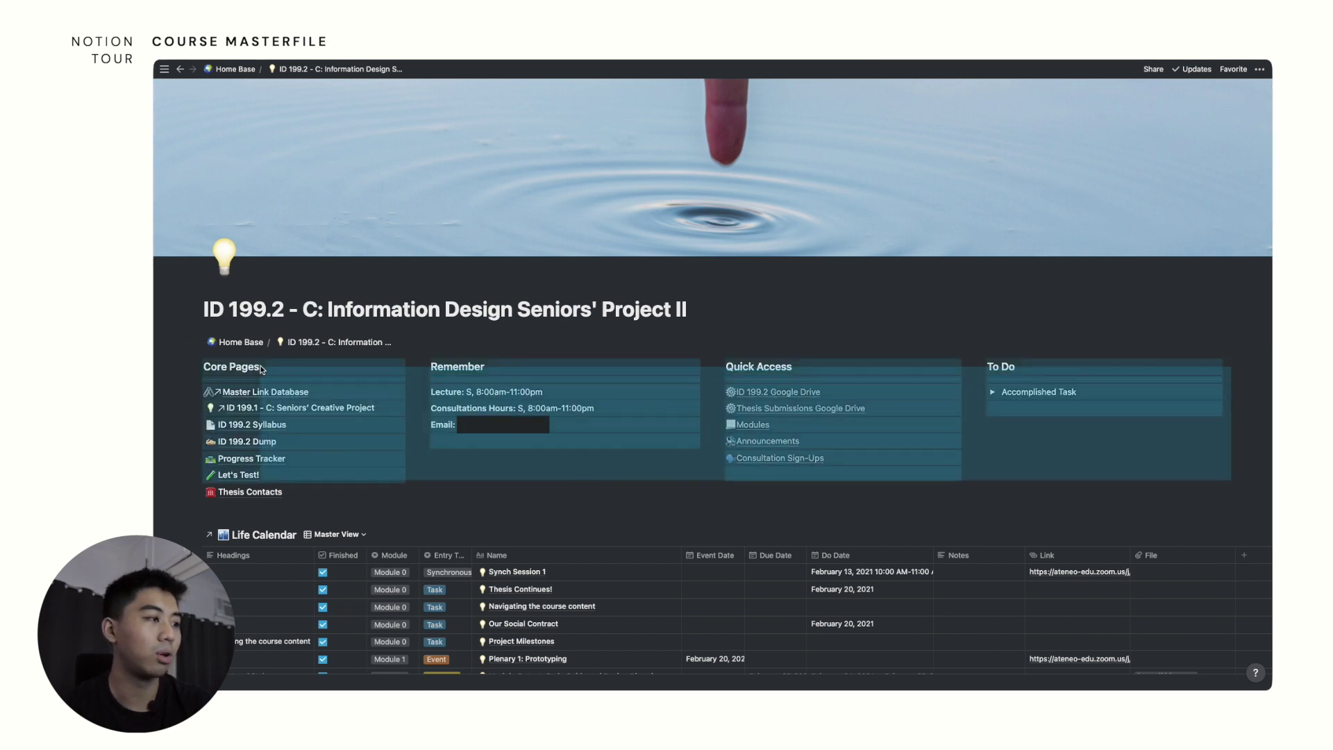
click(1087, 464)
scroll(981, 495, down, 3)
scroll(1042, 502, down, 2)
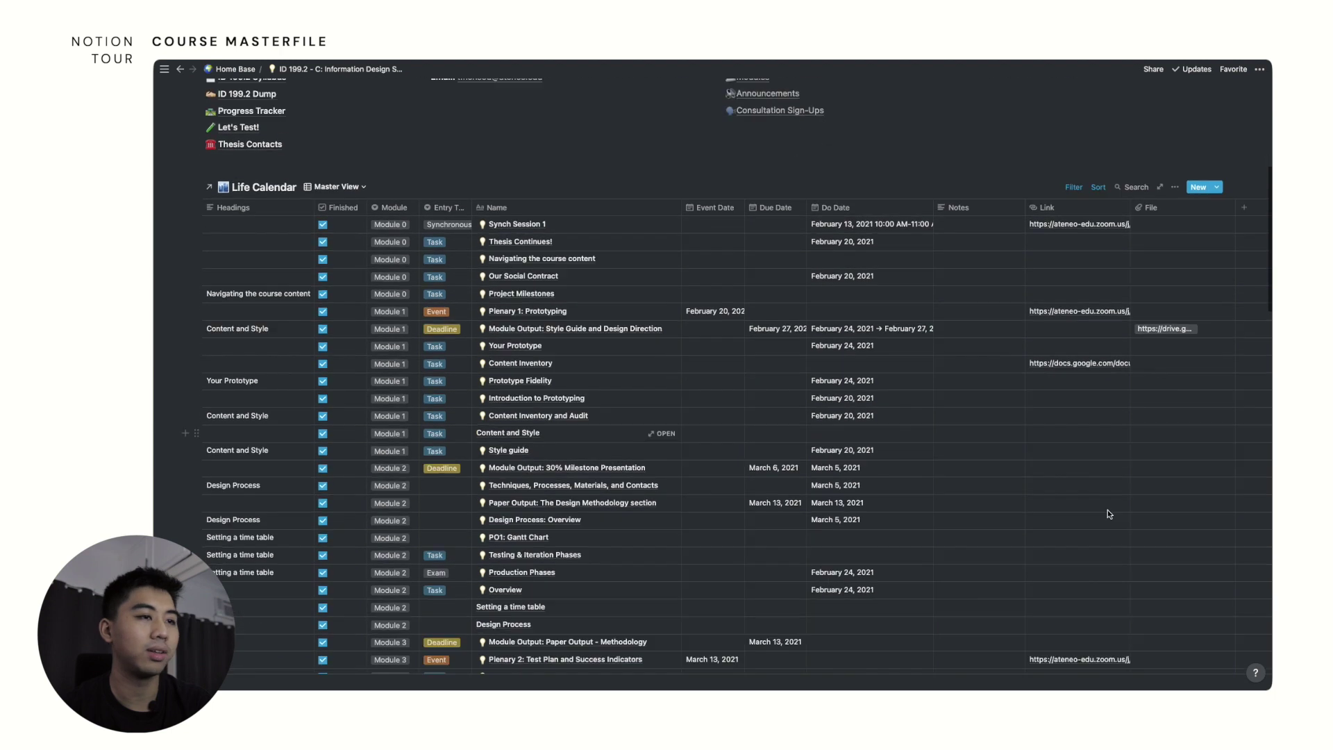
scroll(631, 201, down, 1)
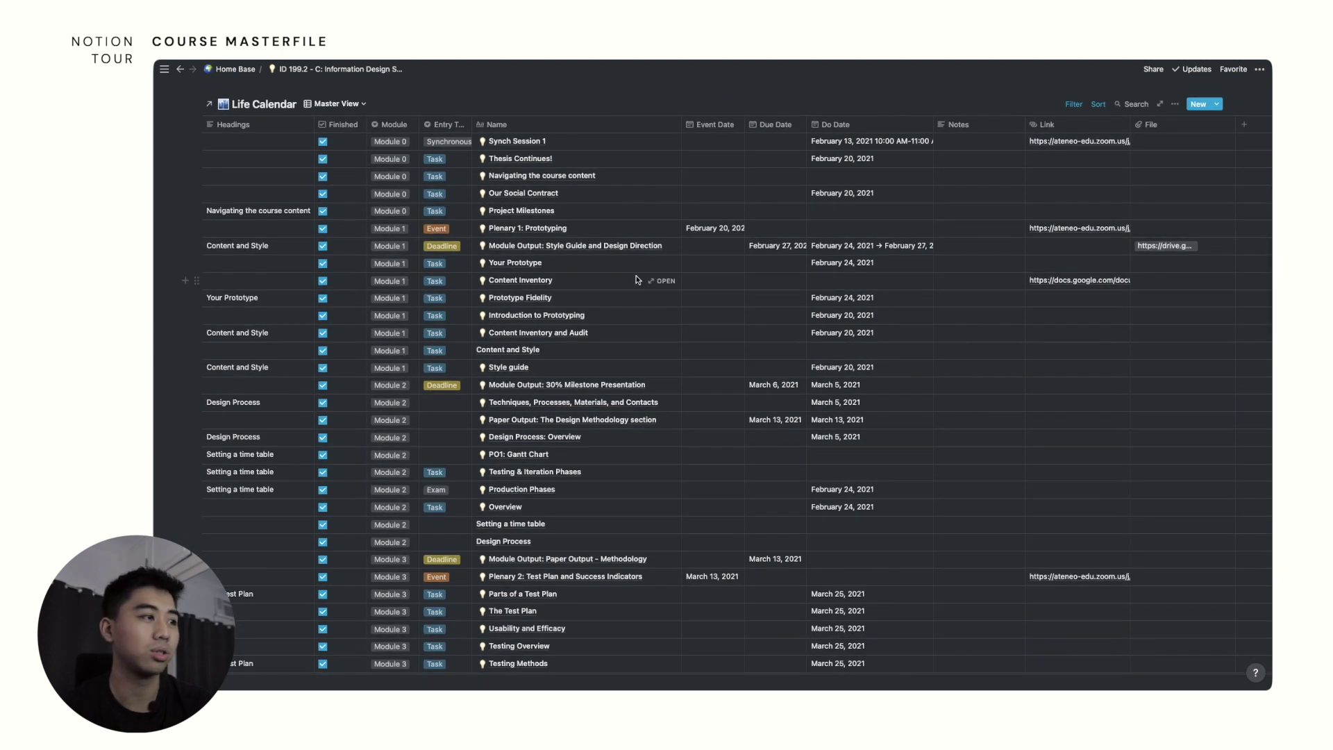
scroll(633, 233, down, 10)
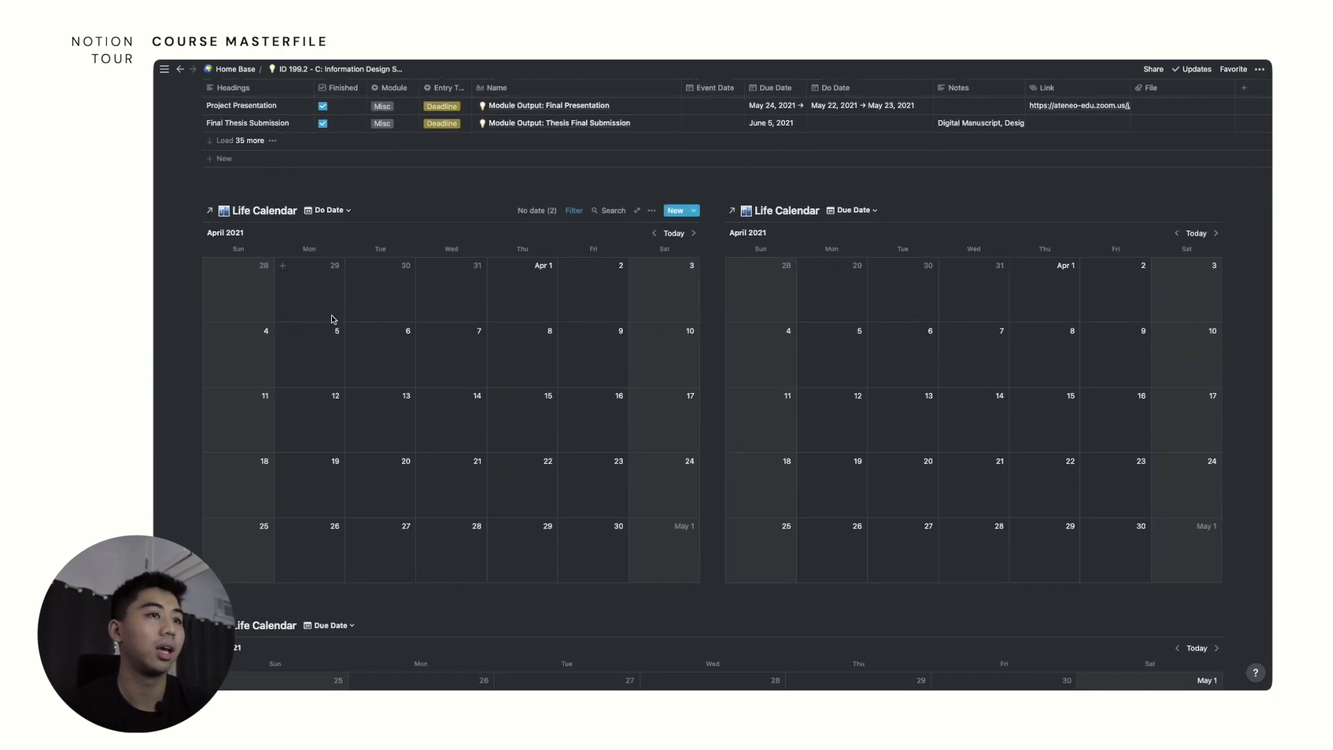
key(super+bracketleft)
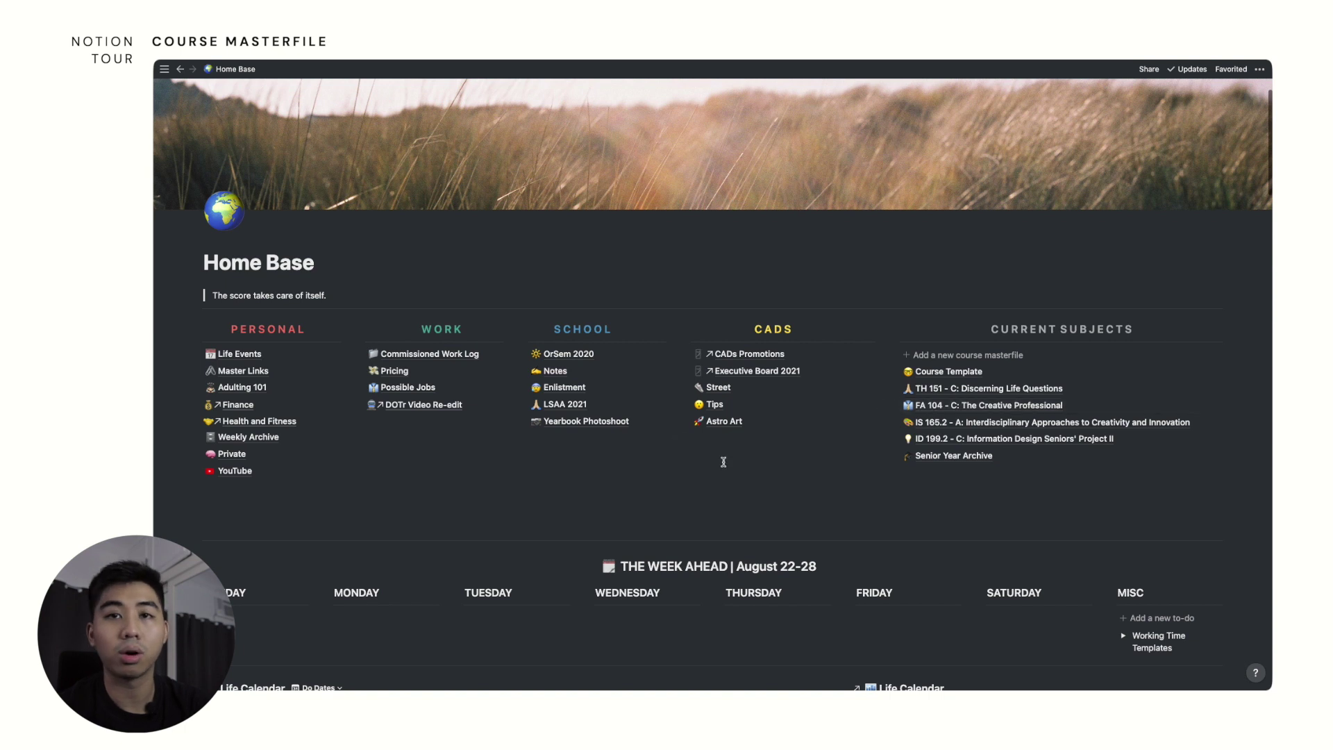
Select the TH 151–ID 199.2 rows, open Senior Year Archive and highlight all quarters' subjects.
drag(880, 439, 847, 469)
drag(1261, 450, 1056, 401)
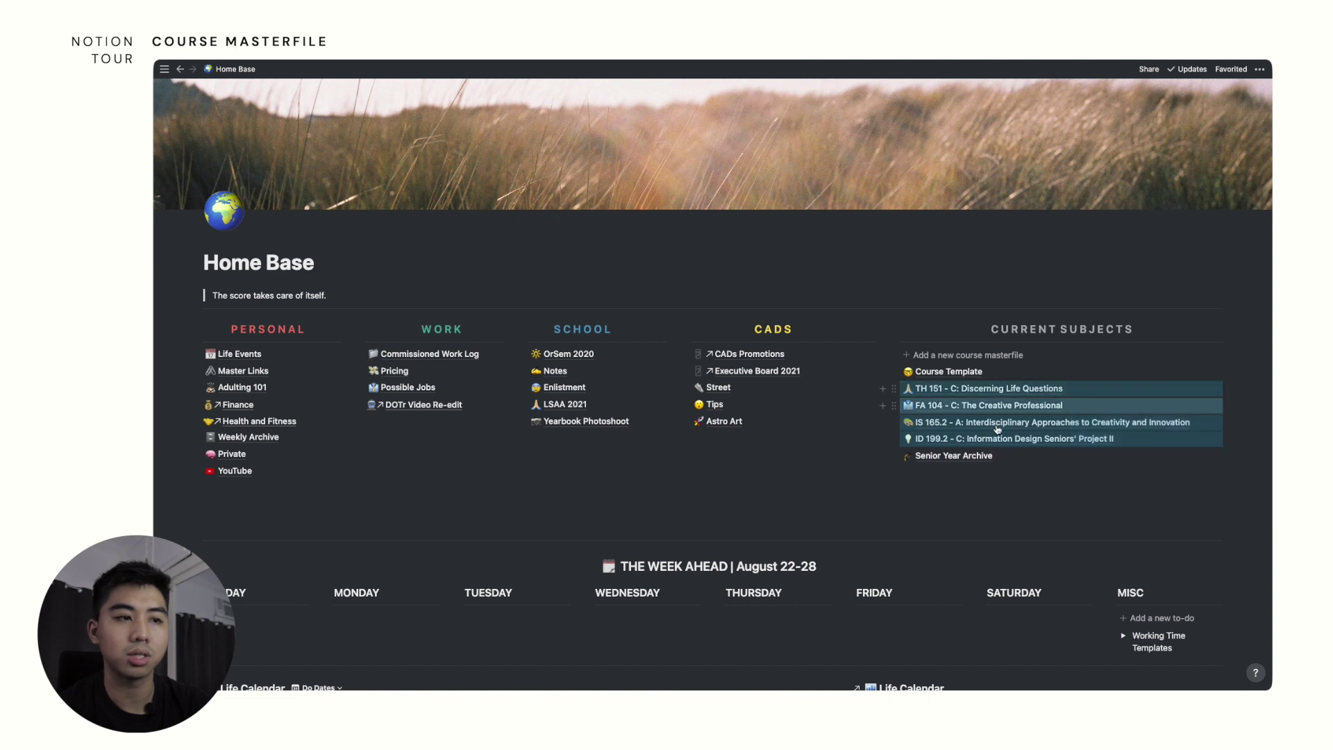
click(953, 456)
drag(662, 577, 1077, 650)
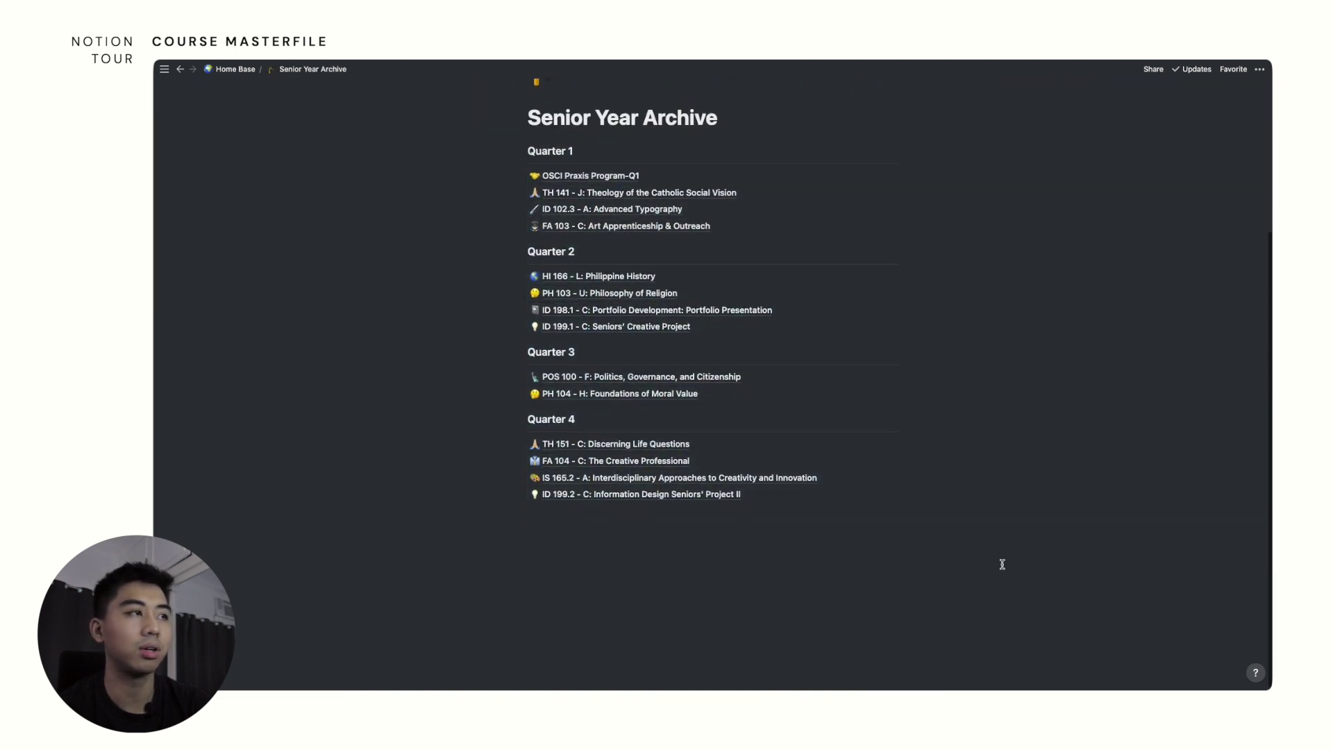